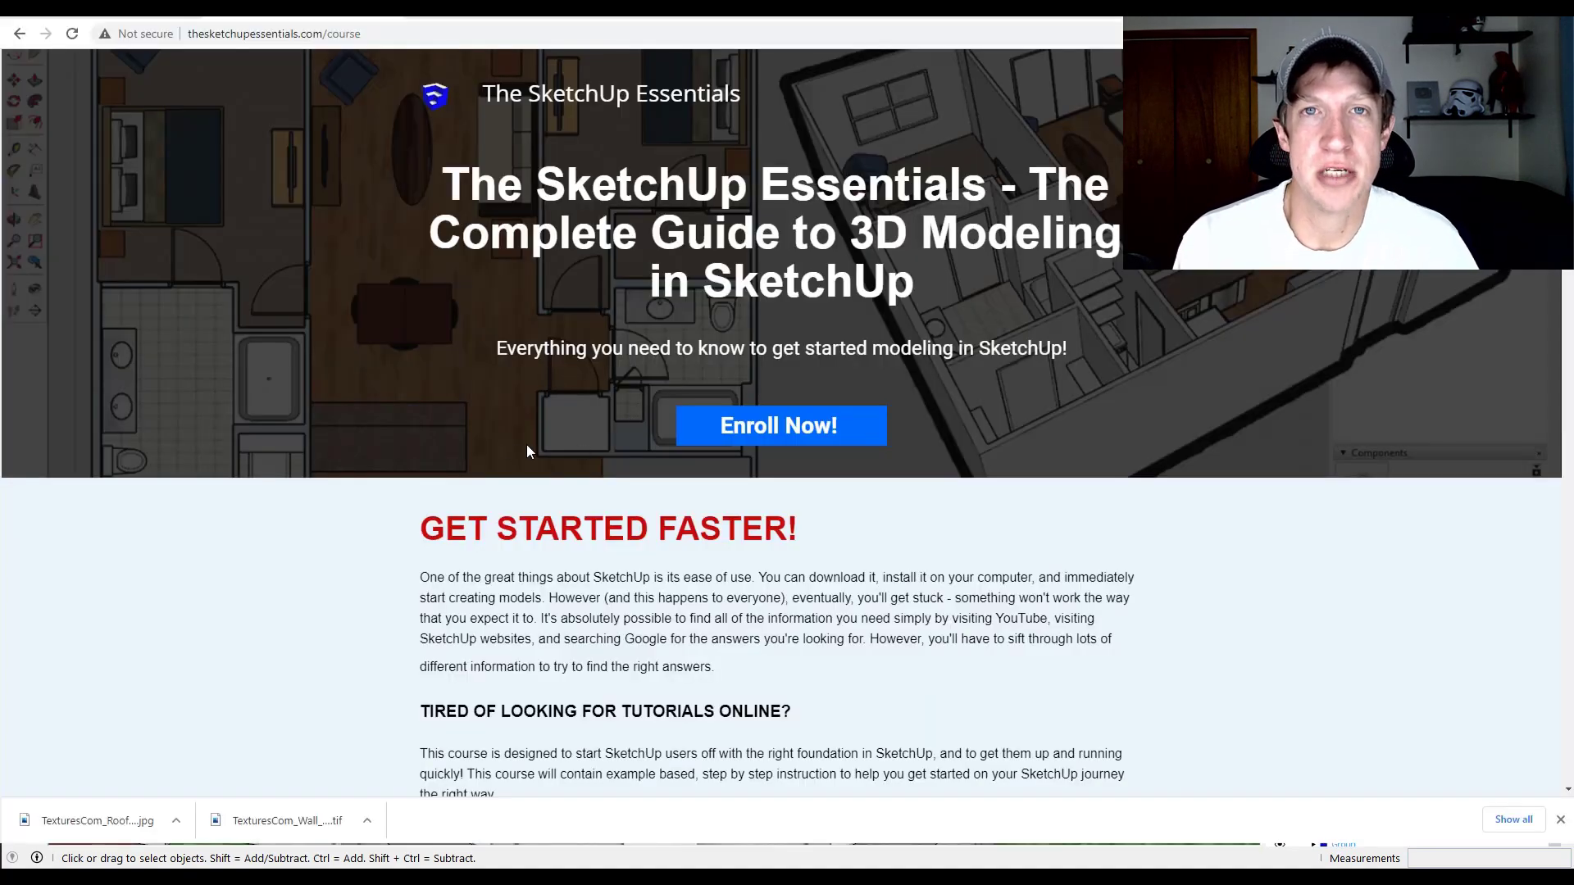
Step: Scroll down the Cape "light" House page in 3D Warehouse, then open and close the account menu
{"action": "scroll", "coordinate": [379, 452], "scroll_direction": "down", "scroll_amount": 14}
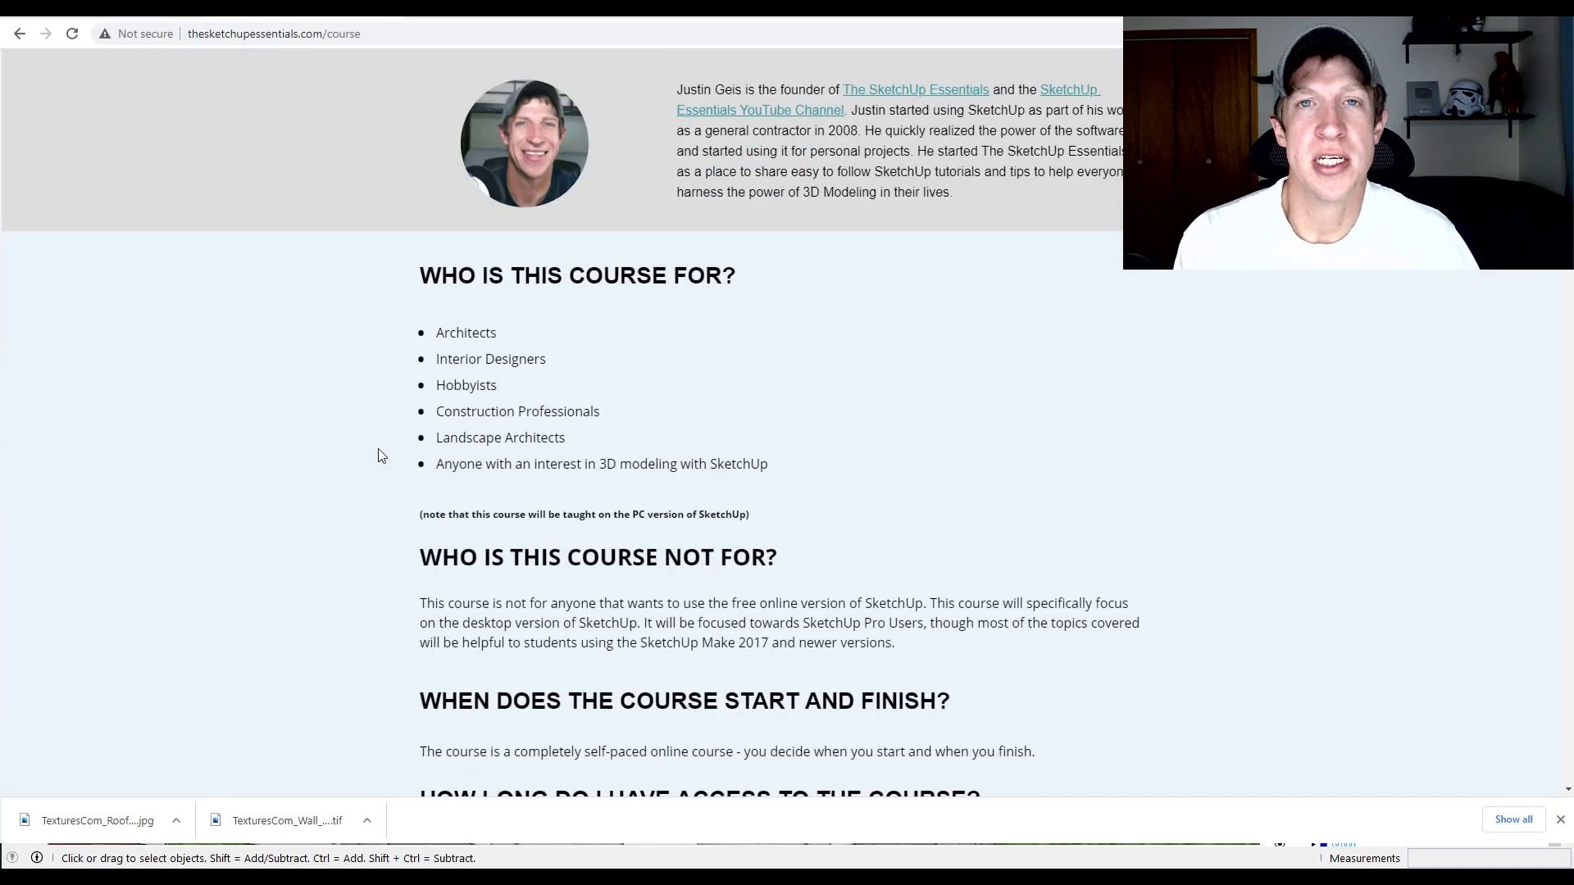
{"action": "scroll", "coordinate": [379, 453], "scroll_direction": "down", "scroll_amount": 13}
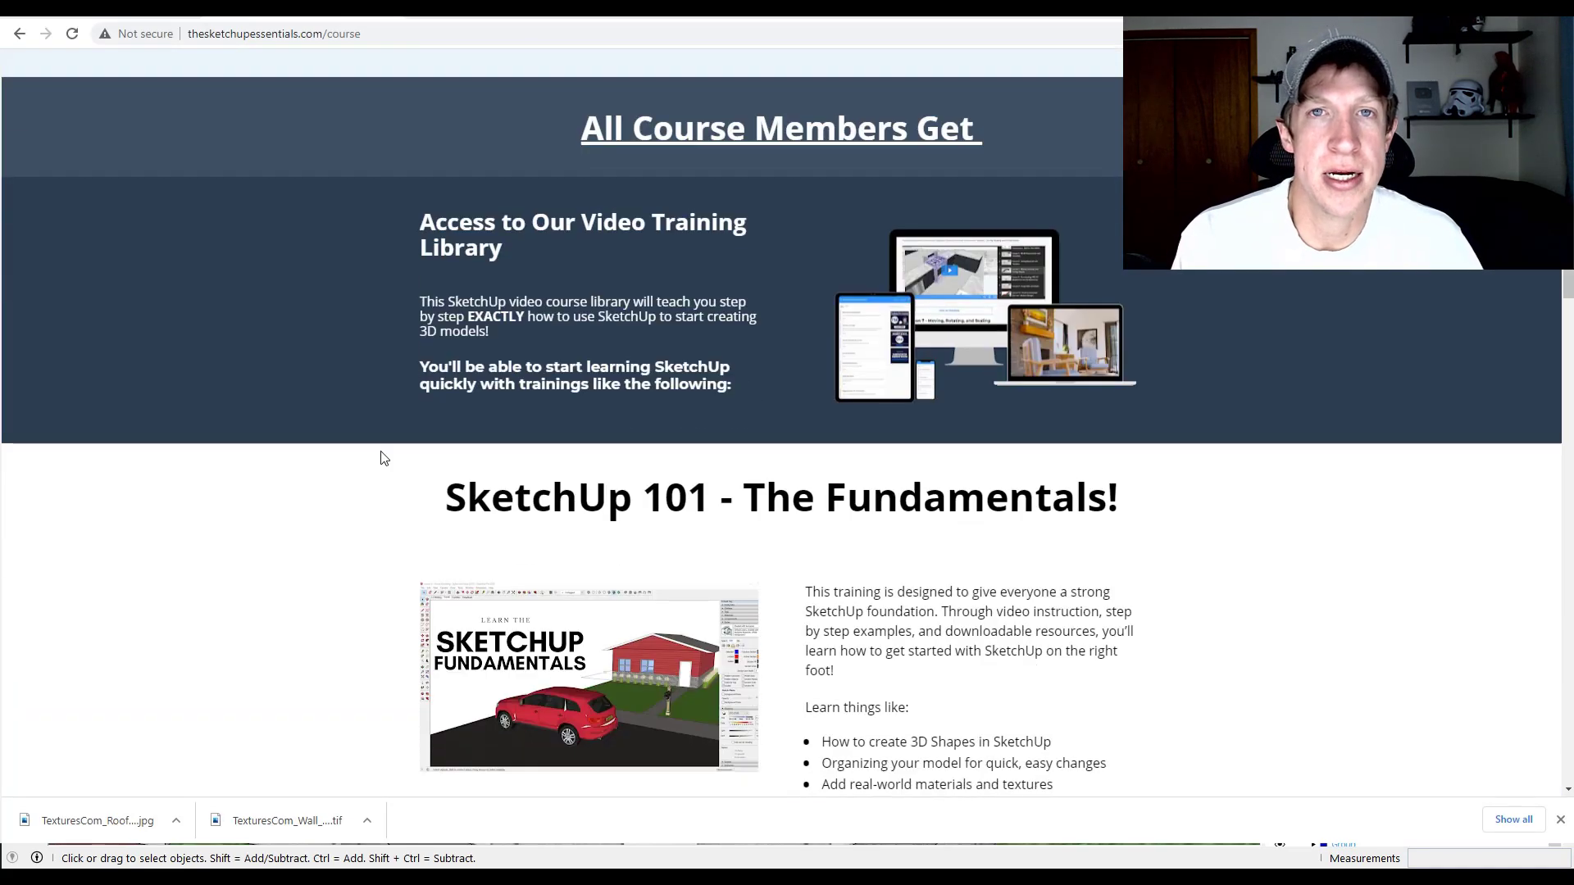
{"action": "scroll", "coordinate": [389, 460], "scroll_direction": "down", "scroll_amount": 4}
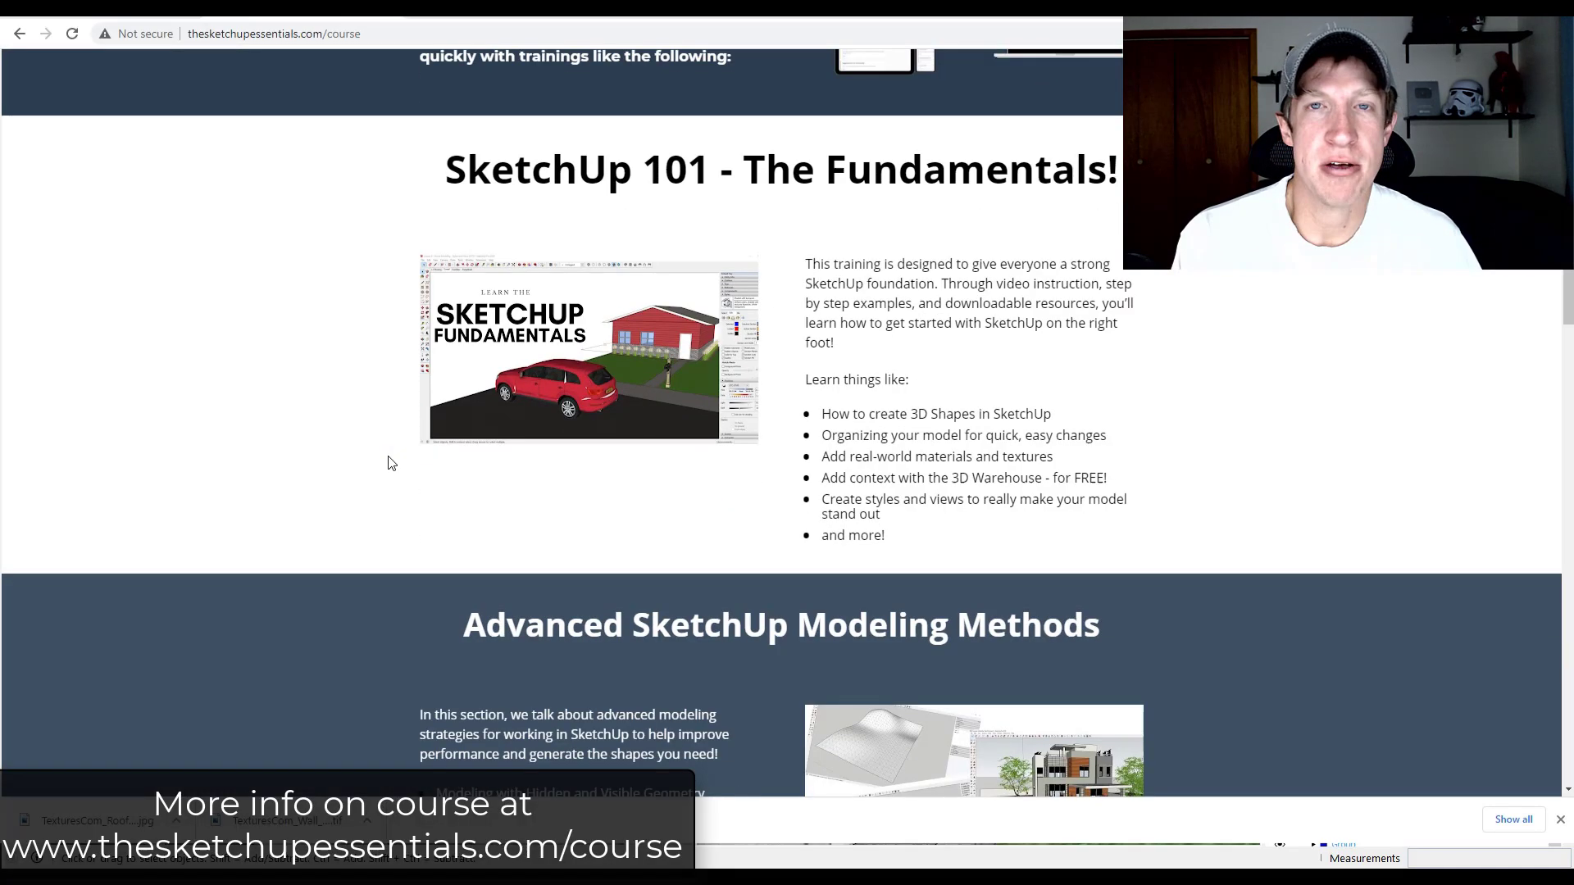
{"action": "scroll", "coordinate": [389, 467], "scroll_direction": "down", "scroll_amount": 6}
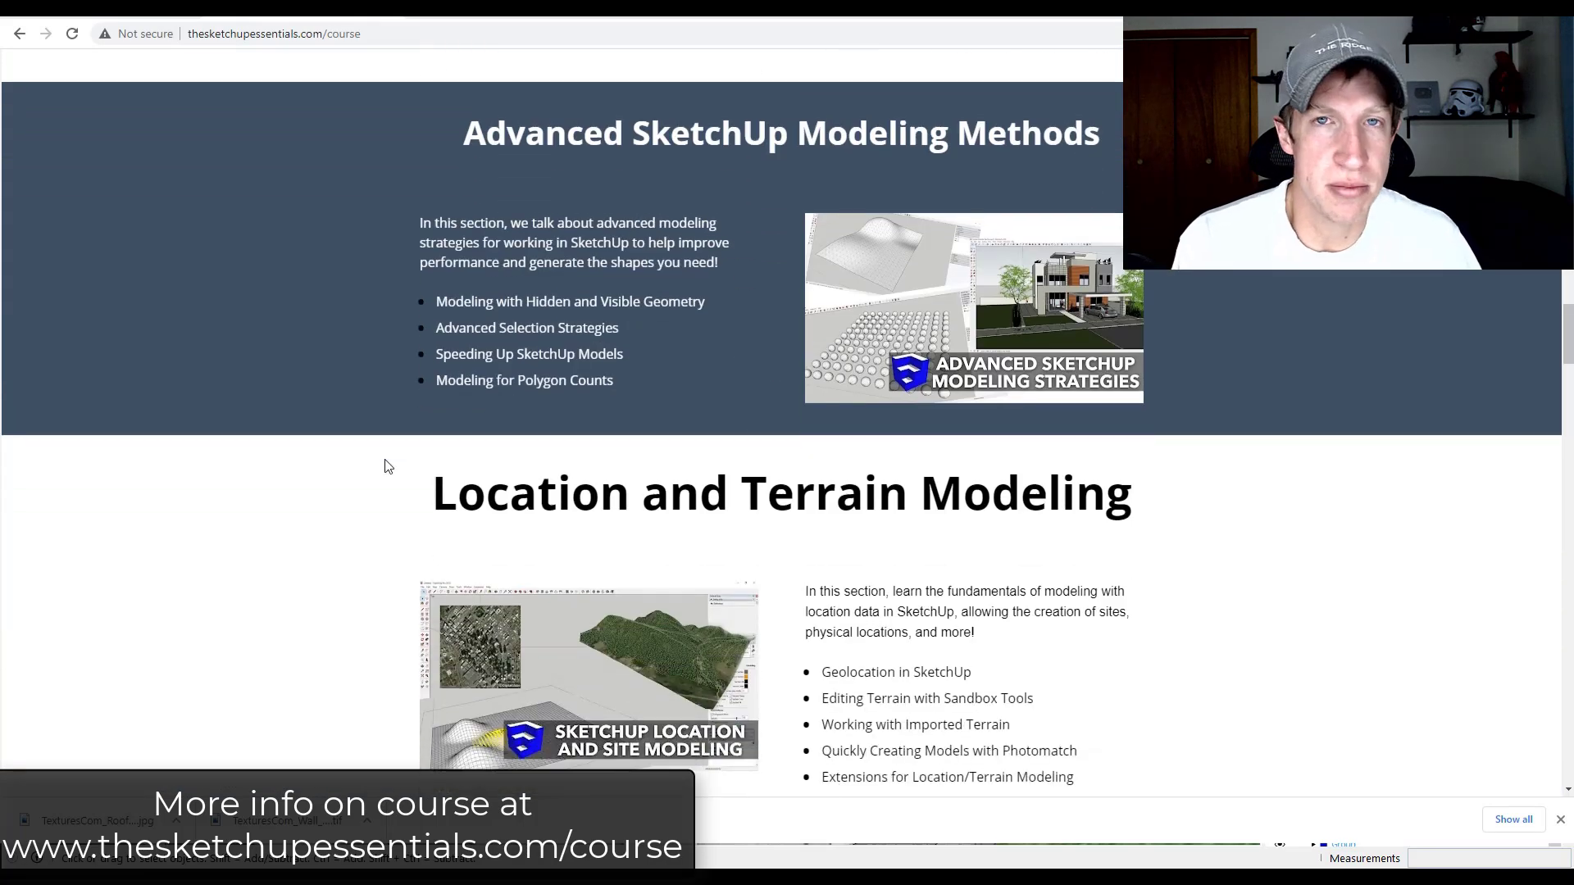
{"action": "scroll", "coordinate": [388, 467], "scroll_direction": "down", "scroll_amount": 4}
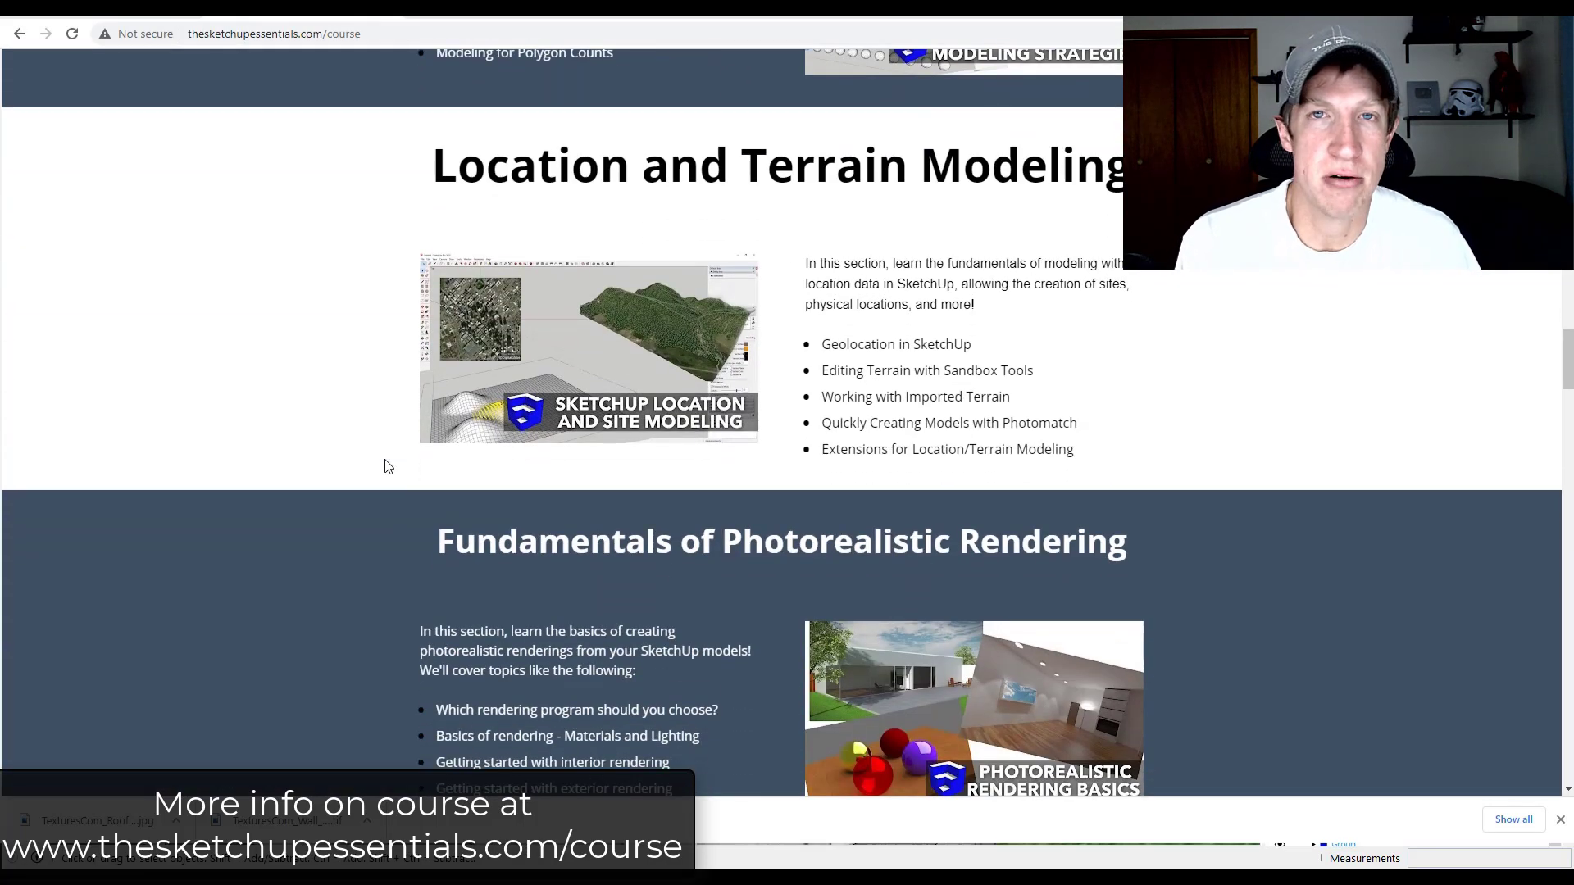
{"action": "scroll", "coordinate": [389, 467], "scroll_direction": "down", "scroll_amount": 5}
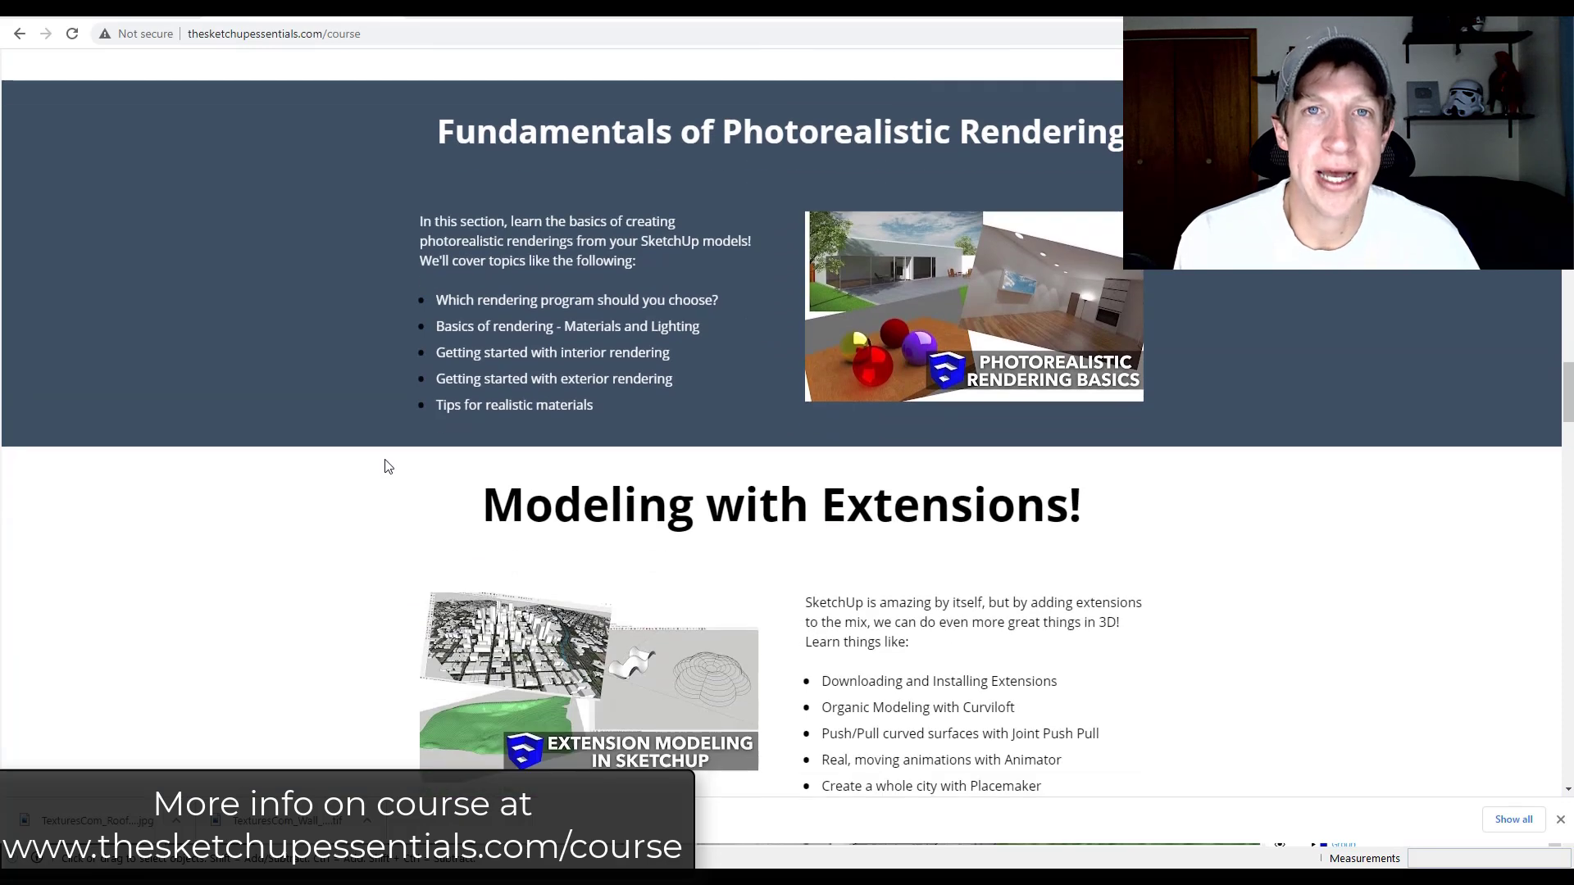
{"action": "scroll", "coordinate": [389, 467], "scroll_direction": "down", "scroll_amount": 4}
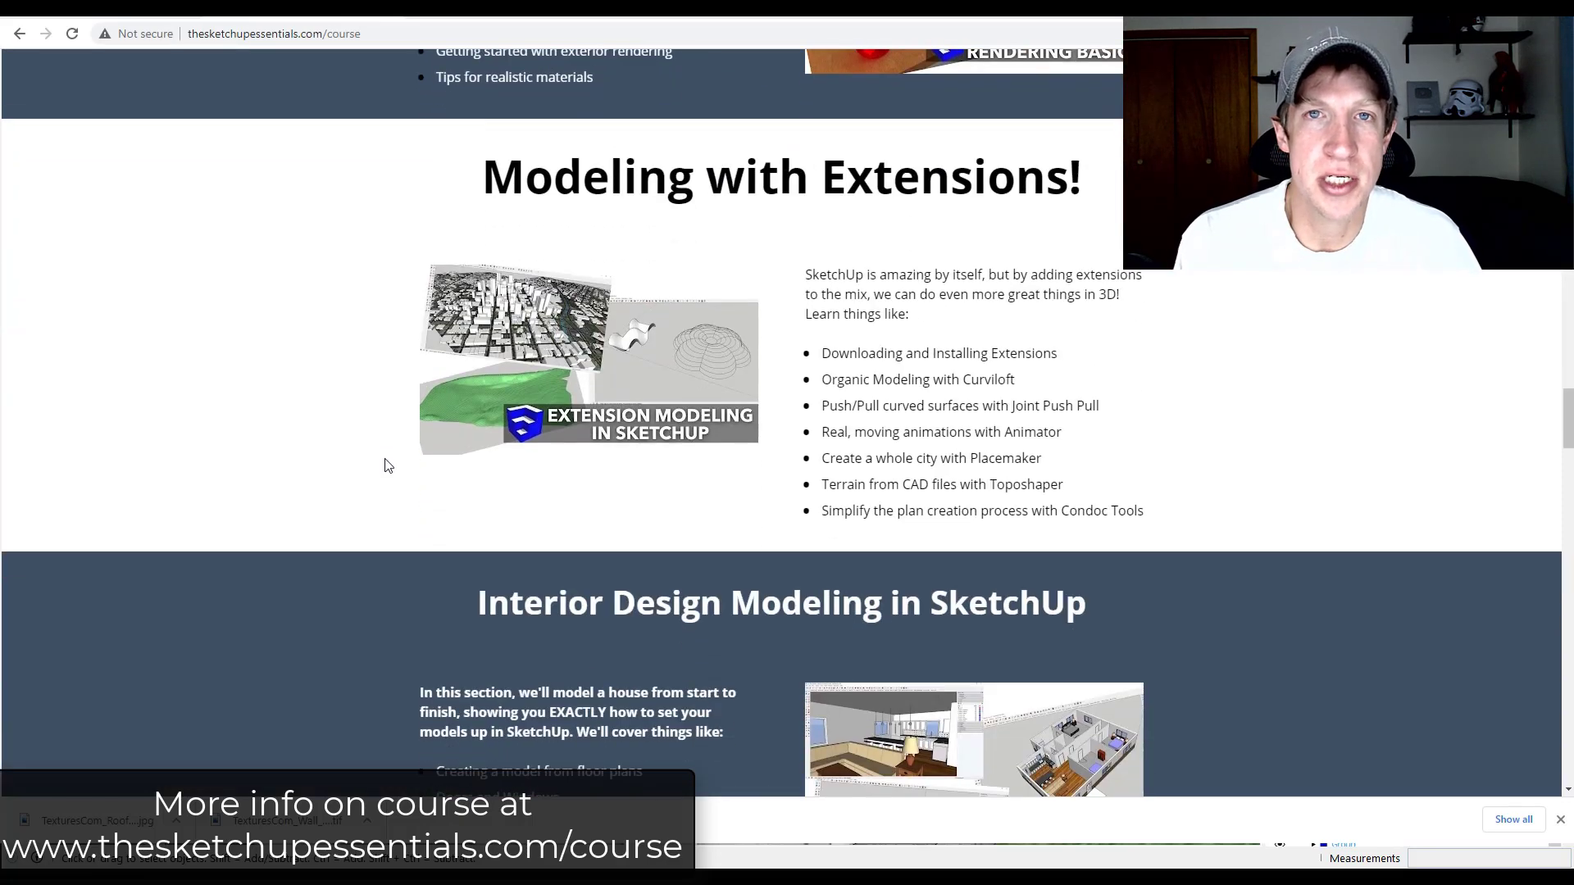
{"action": "scroll", "coordinate": [387, 465], "scroll_direction": "down", "scroll_amount": 5}
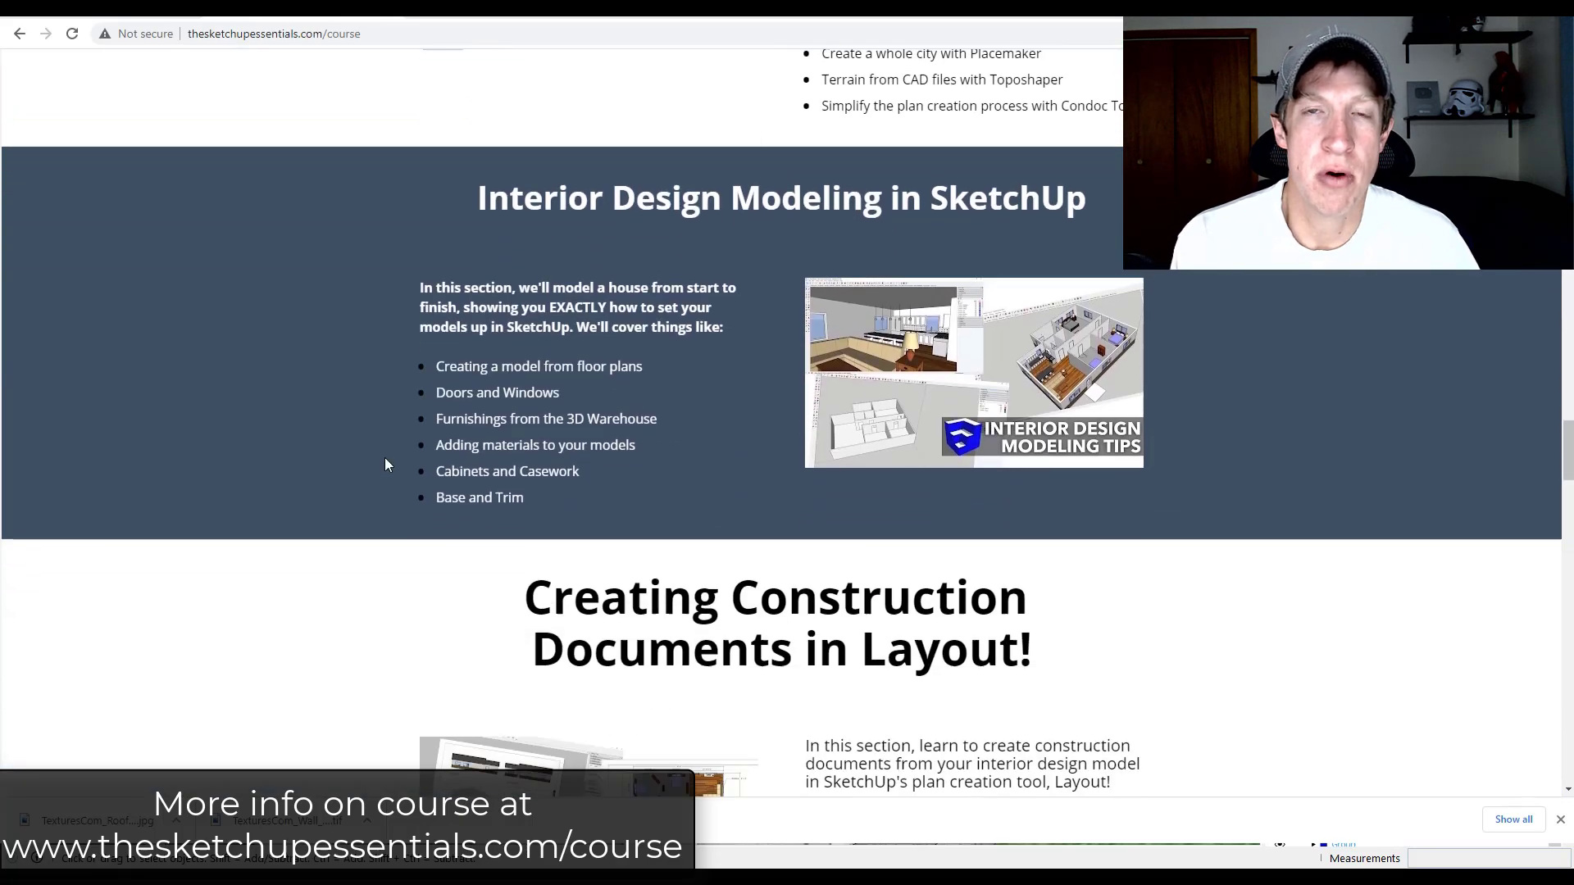
{"action": "scroll", "coordinate": [387, 464], "scroll_direction": "down", "scroll_amount": 5}
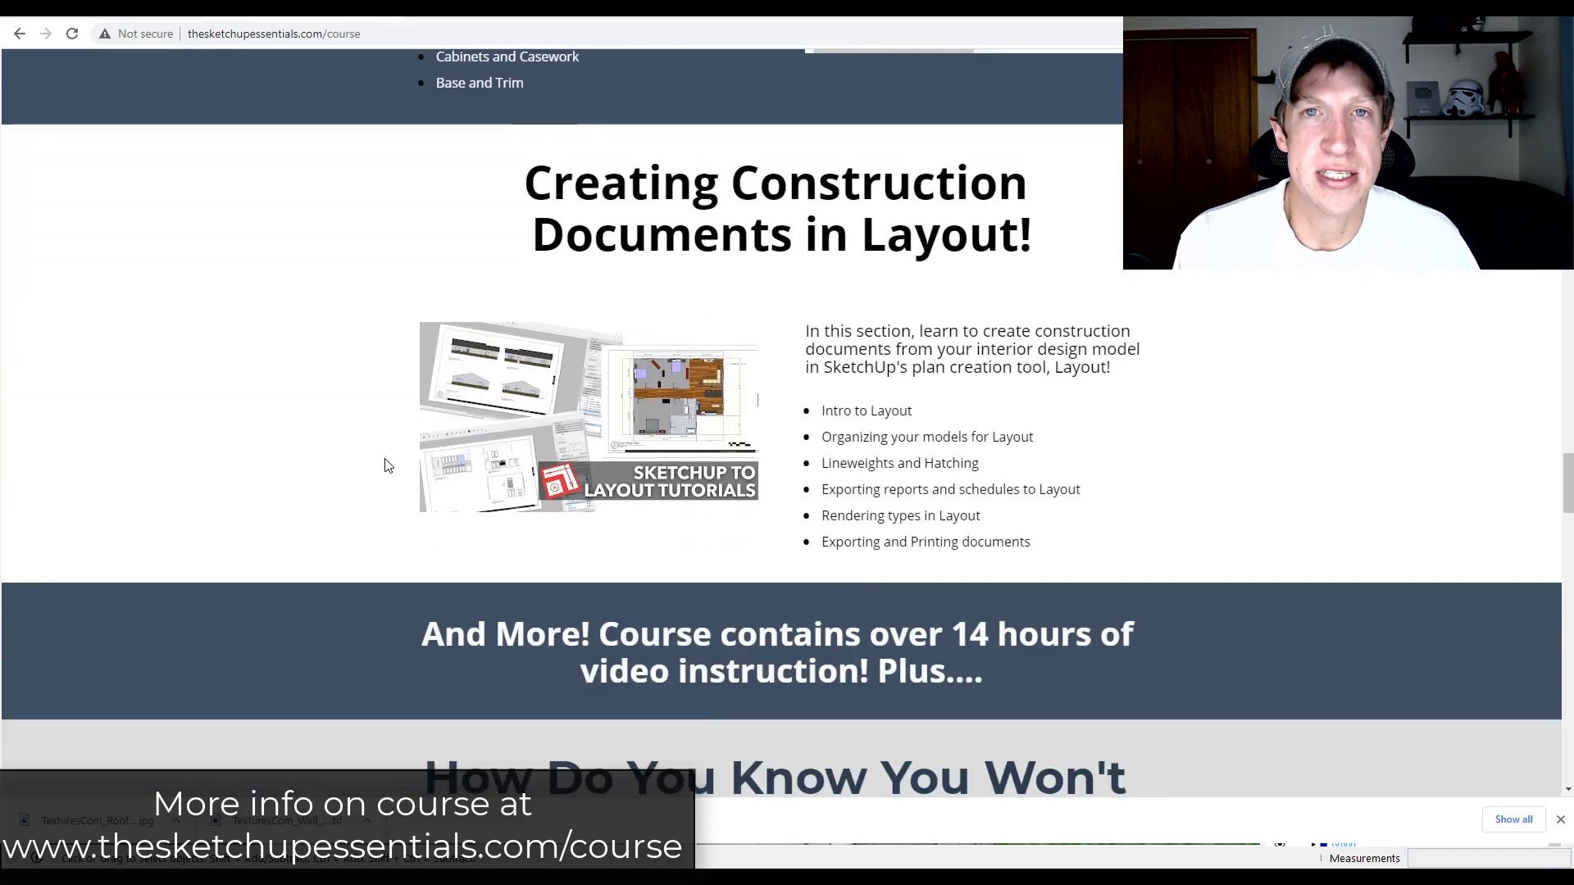
{"action": "scroll", "coordinate": [387, 468], "scroll_direction": "down", "scroll_amount": 7}
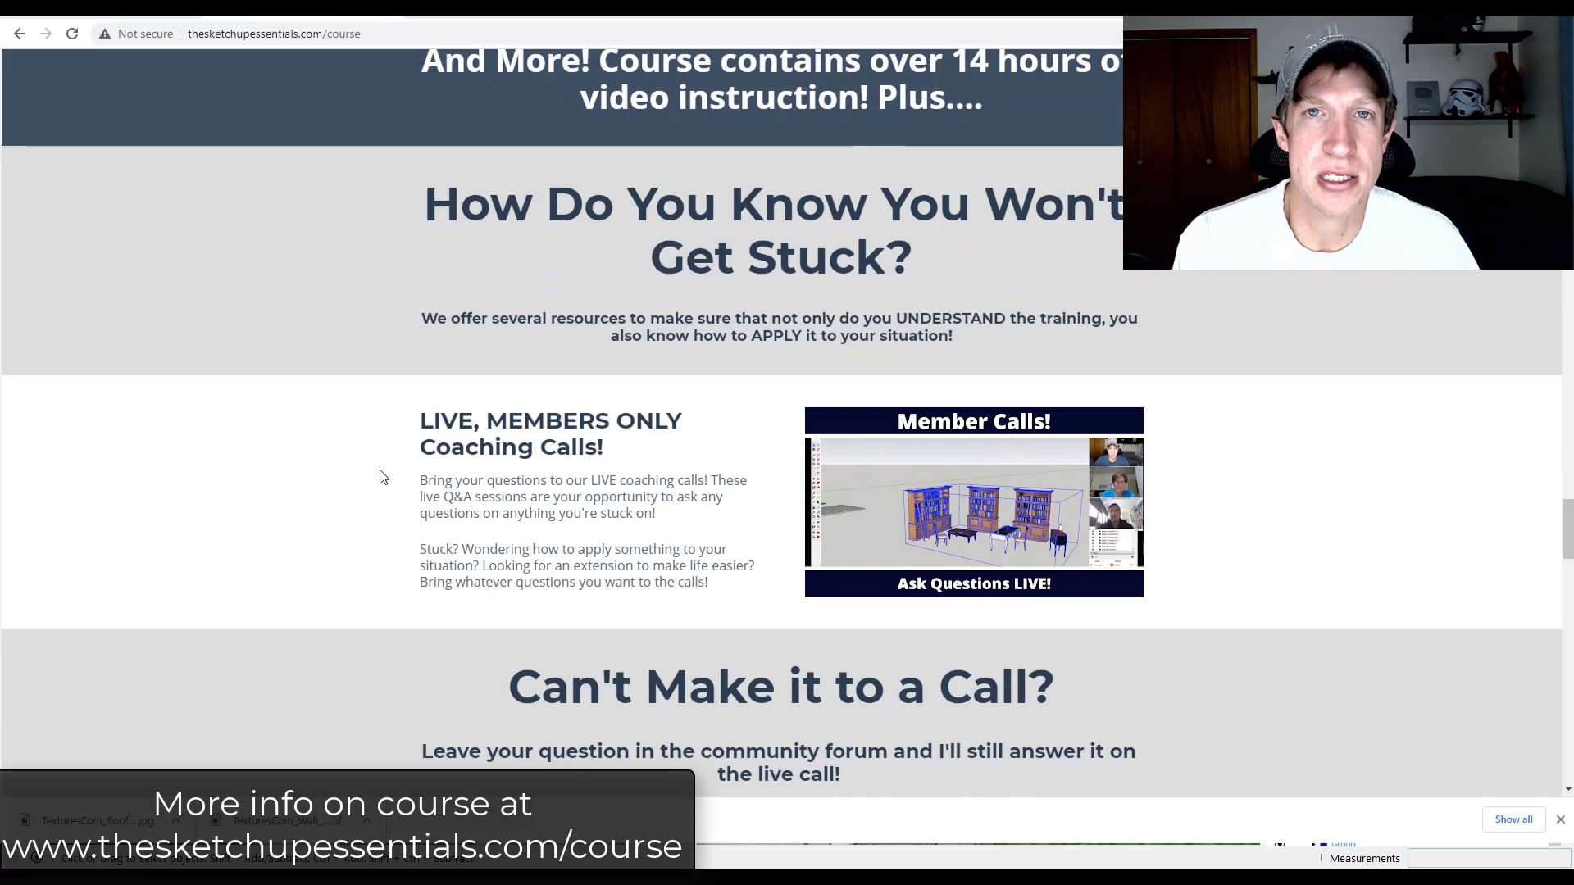
{"action": "scroll", "coordinate": [383, 477], "scroll_direction": "down", "scroll_amount": 6}
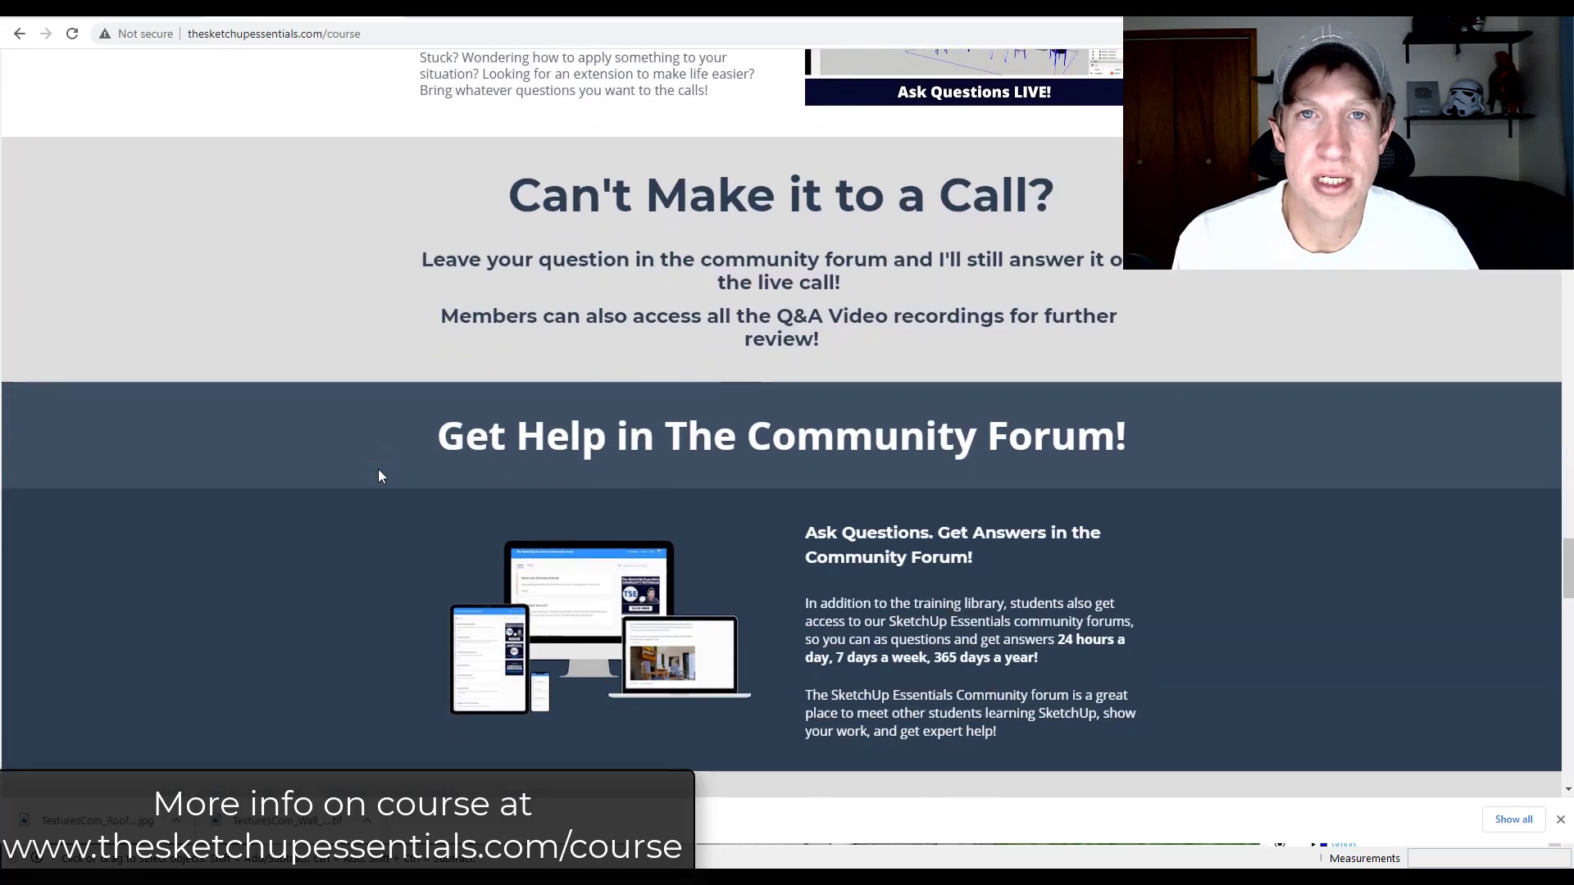
{"action": "scroll", "coordinate": [380, 476], "scroll_direction": "down", "scroll_amount": 4}
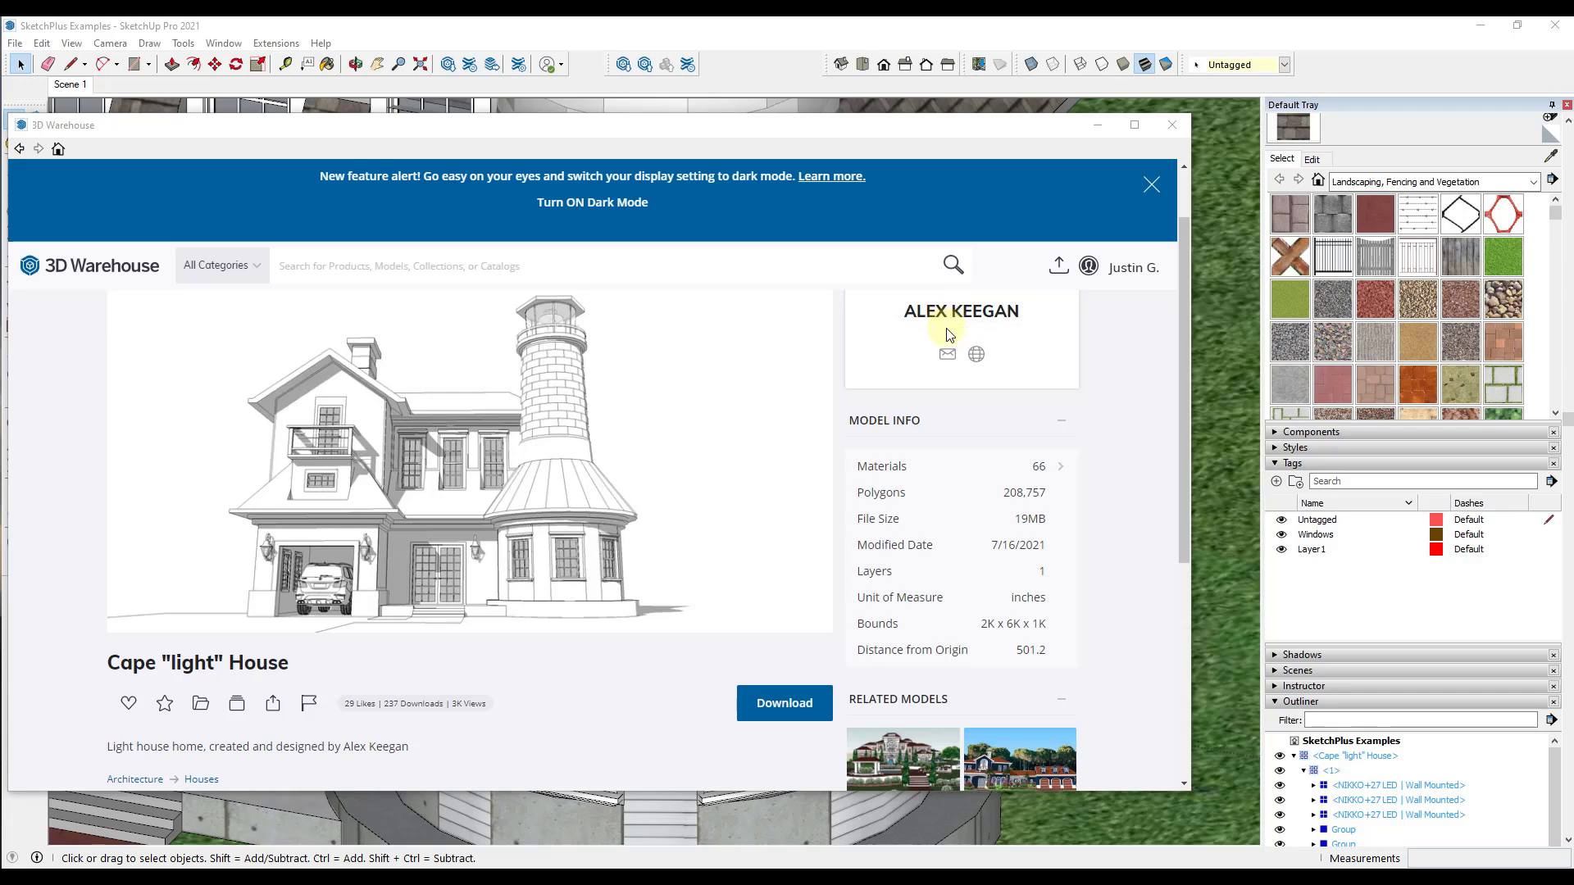
{"action": "left_click", "coordinate": [1119, 268]}
{"action": "left_click", "coordinate": [367, 650]}
Step: Put away the 3D Warehouse window and move to the next saved scene
{"action": "left_click", "coordinate": [1097, 126]}
{"action": "scroll", "coordinate": [750, 552], "scroll_direction": "down", "scroll_amount": 8}
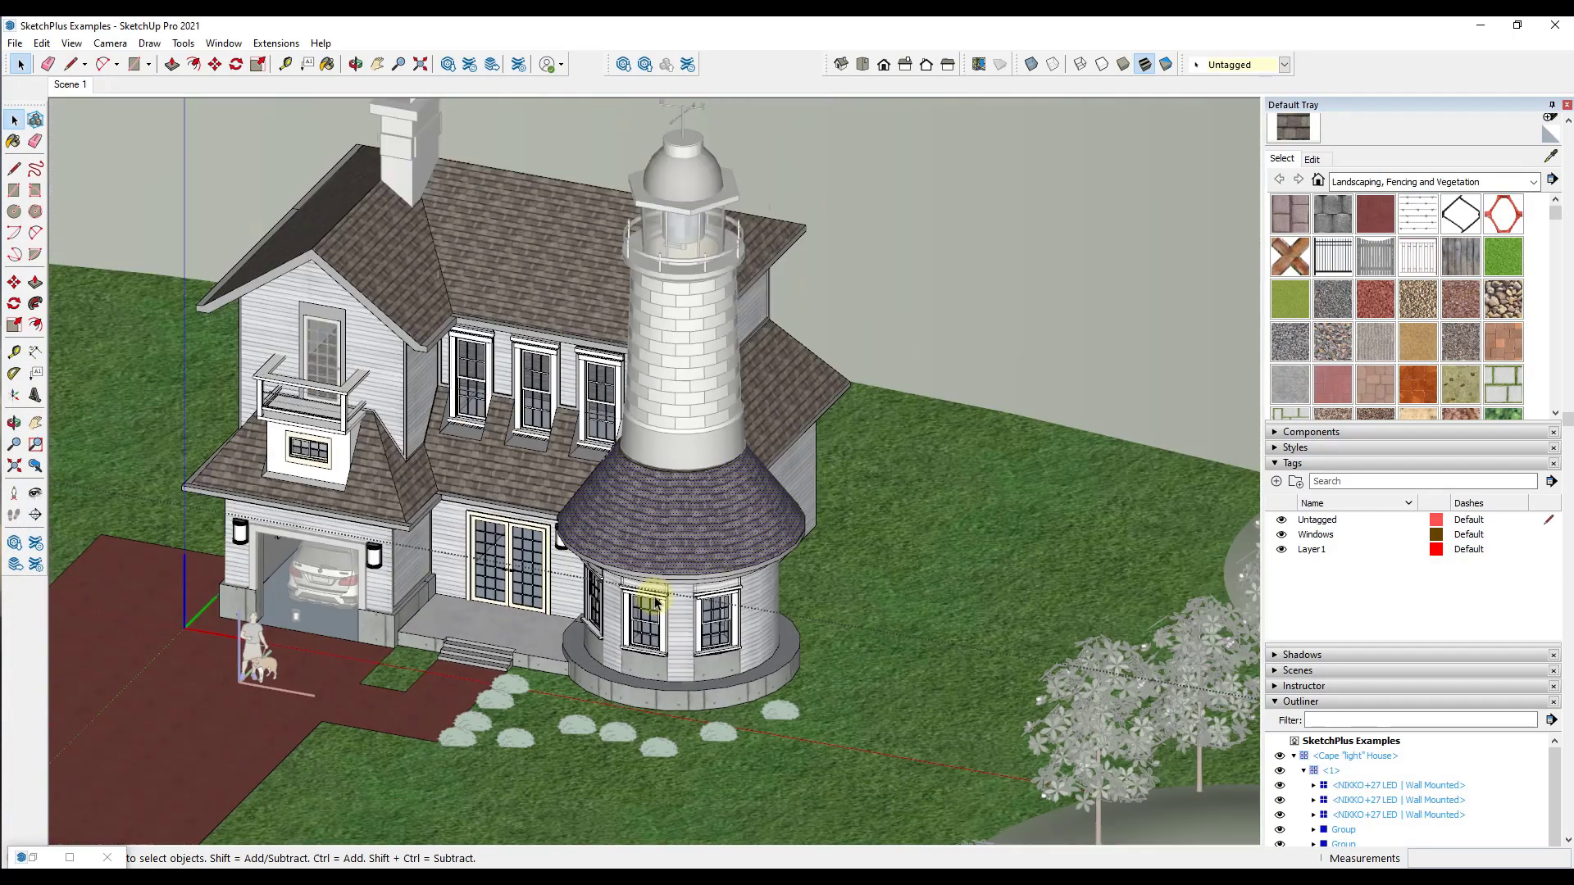
{"action": "key", "text": "Page_Down"}
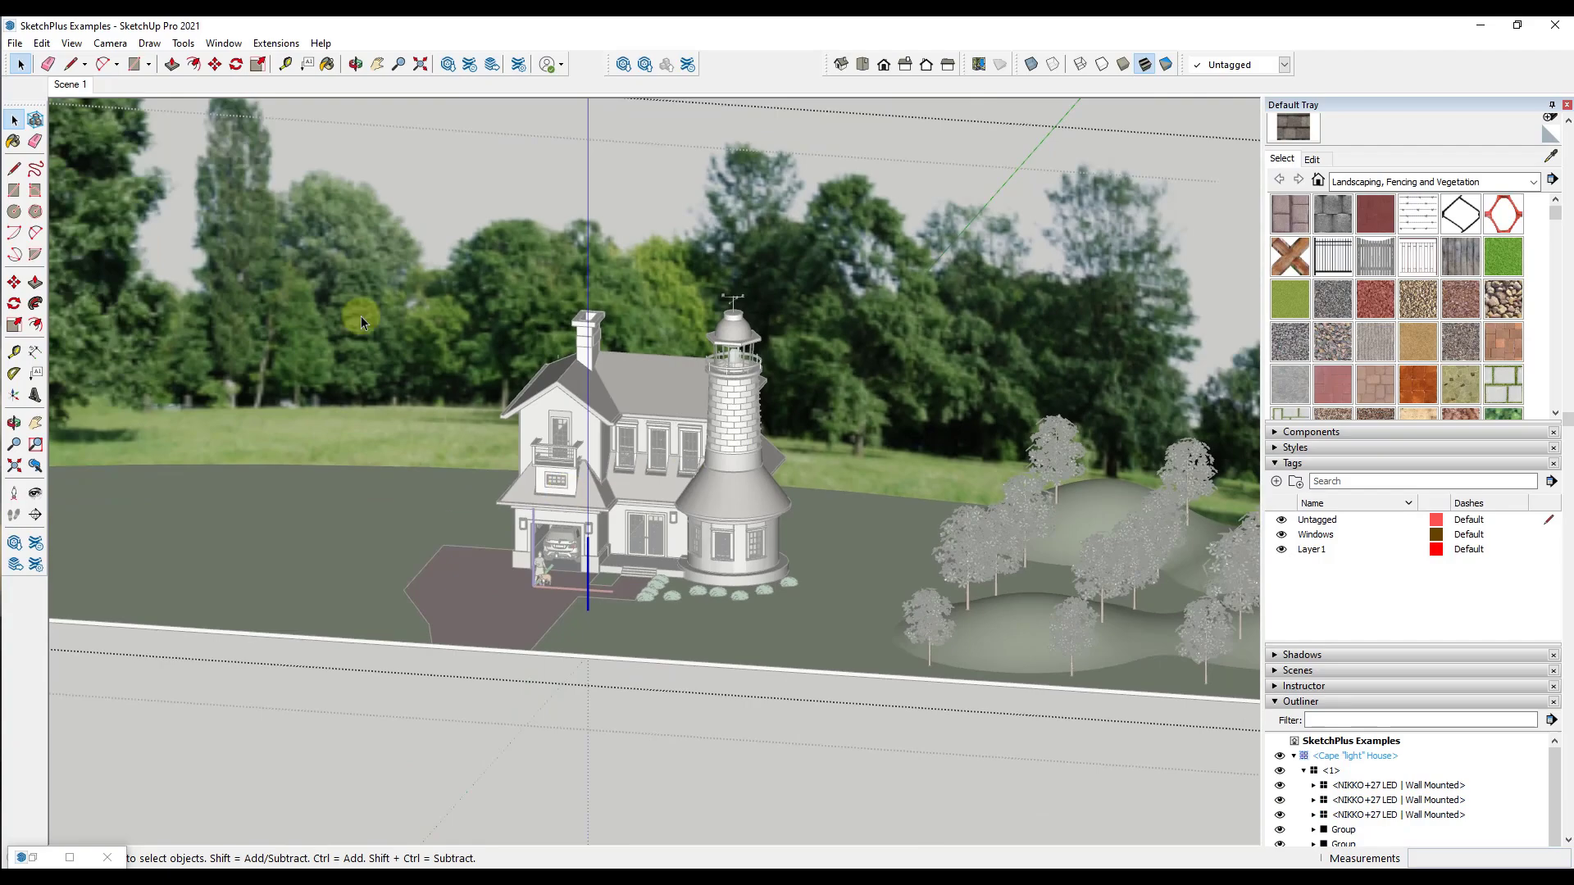
{"action": "scroll", "coordinate": [791, 505], "scroll_direction": "up", "scroll_amount": 10}
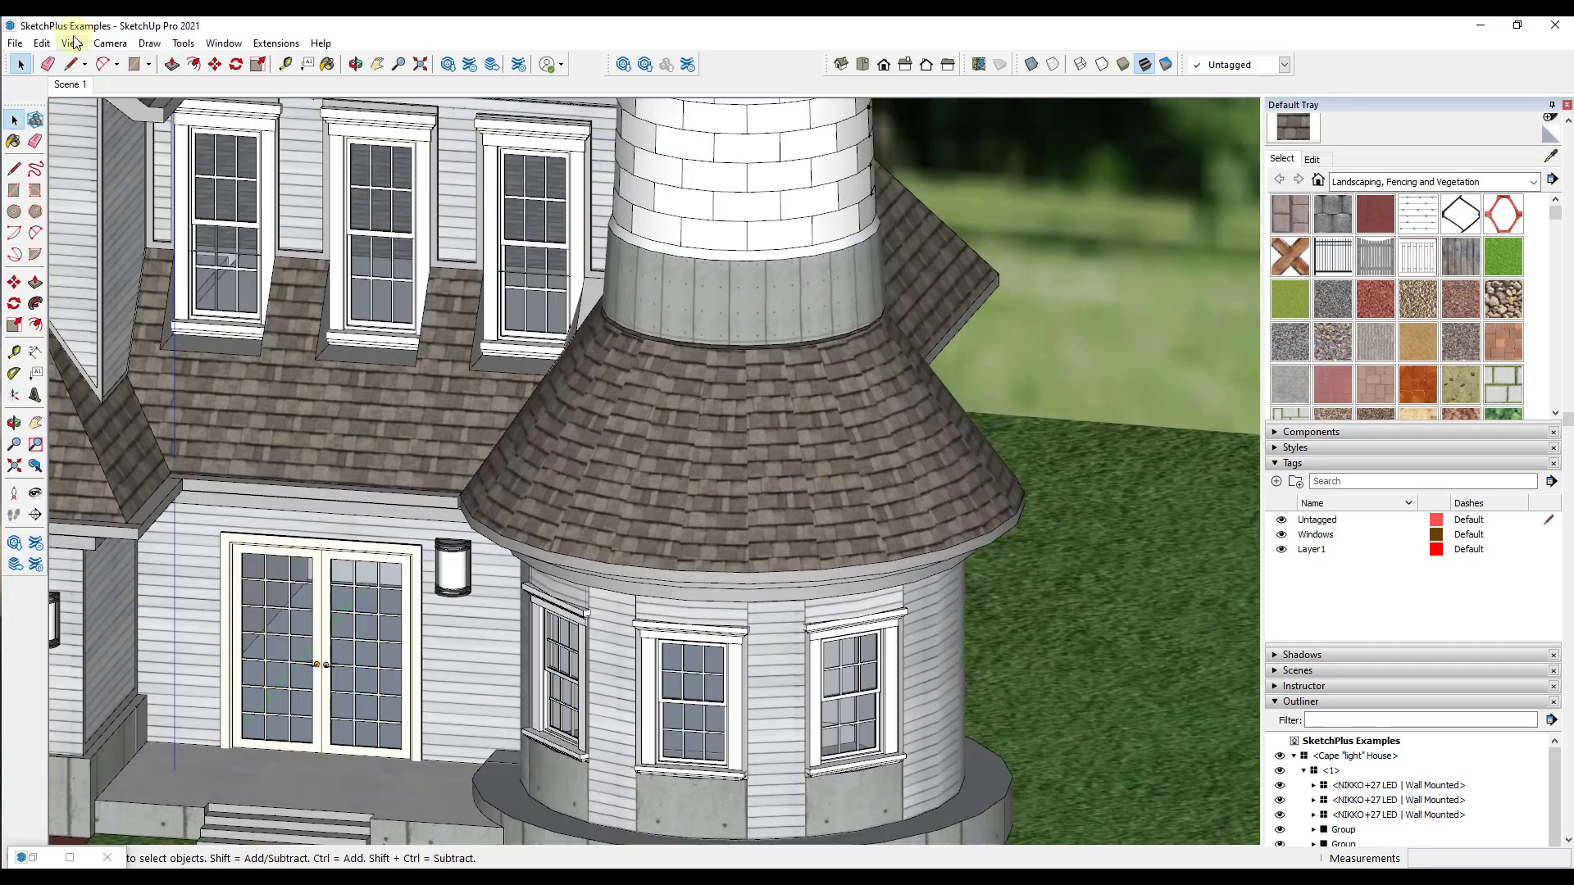
Step: Switch the camera from parallel projection to Perspective
{"action": "left_click", "coordinate": [74, 41]}
{"action": "left_click", "coordinate": [110, 42]}
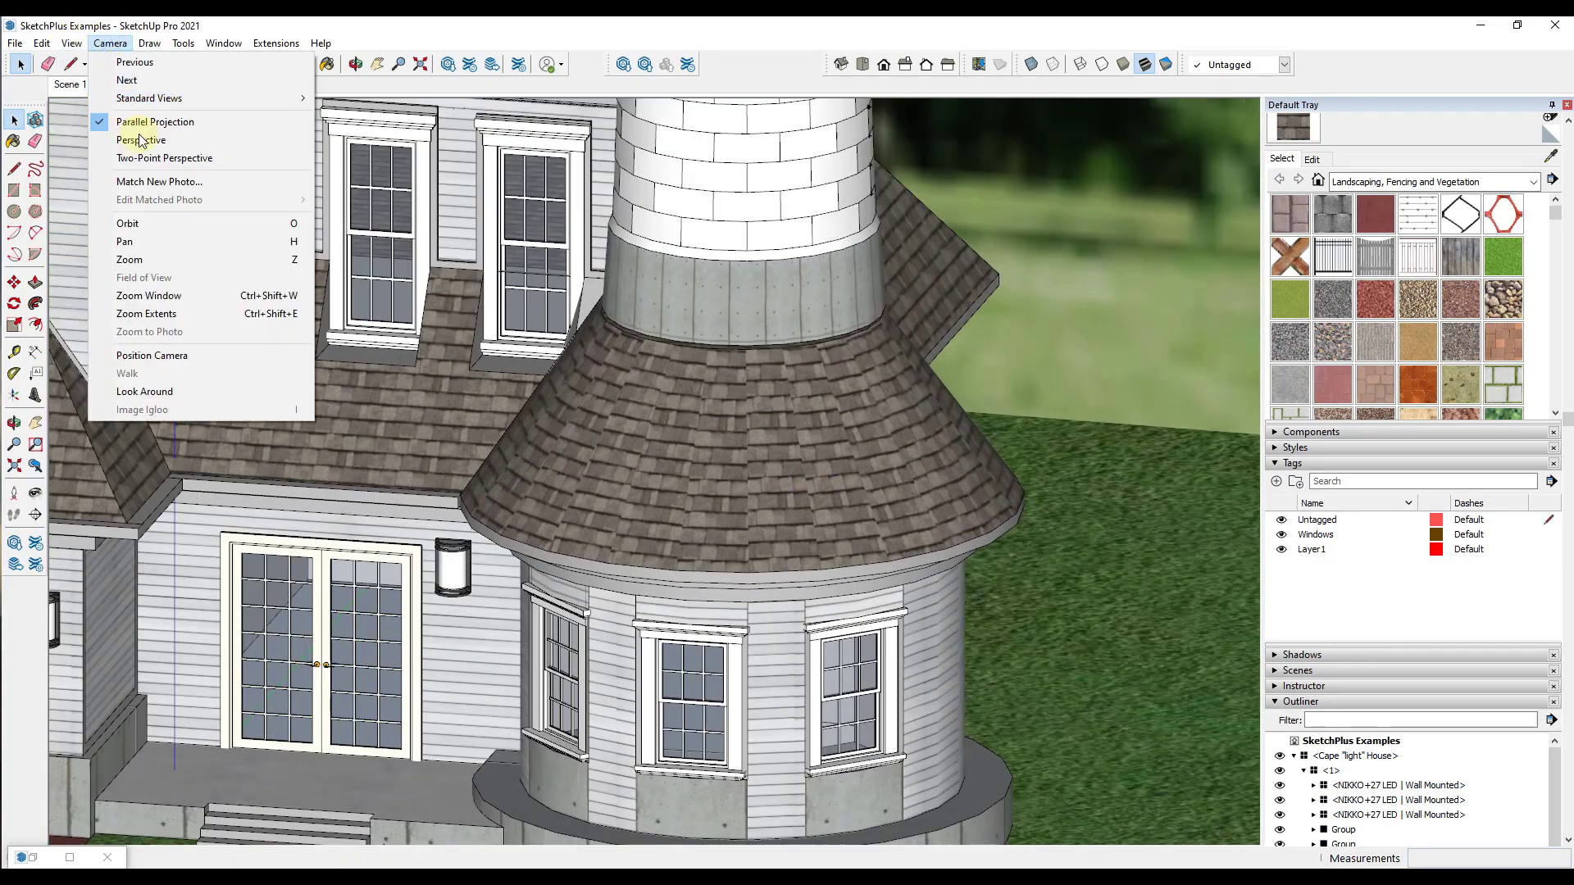
{"action": "left_click", "coordinate": [145, 140]}
{"action": "scroll", "coordinate": [697, 480], "scroll_direction": "up", "scroll_amount": 8}
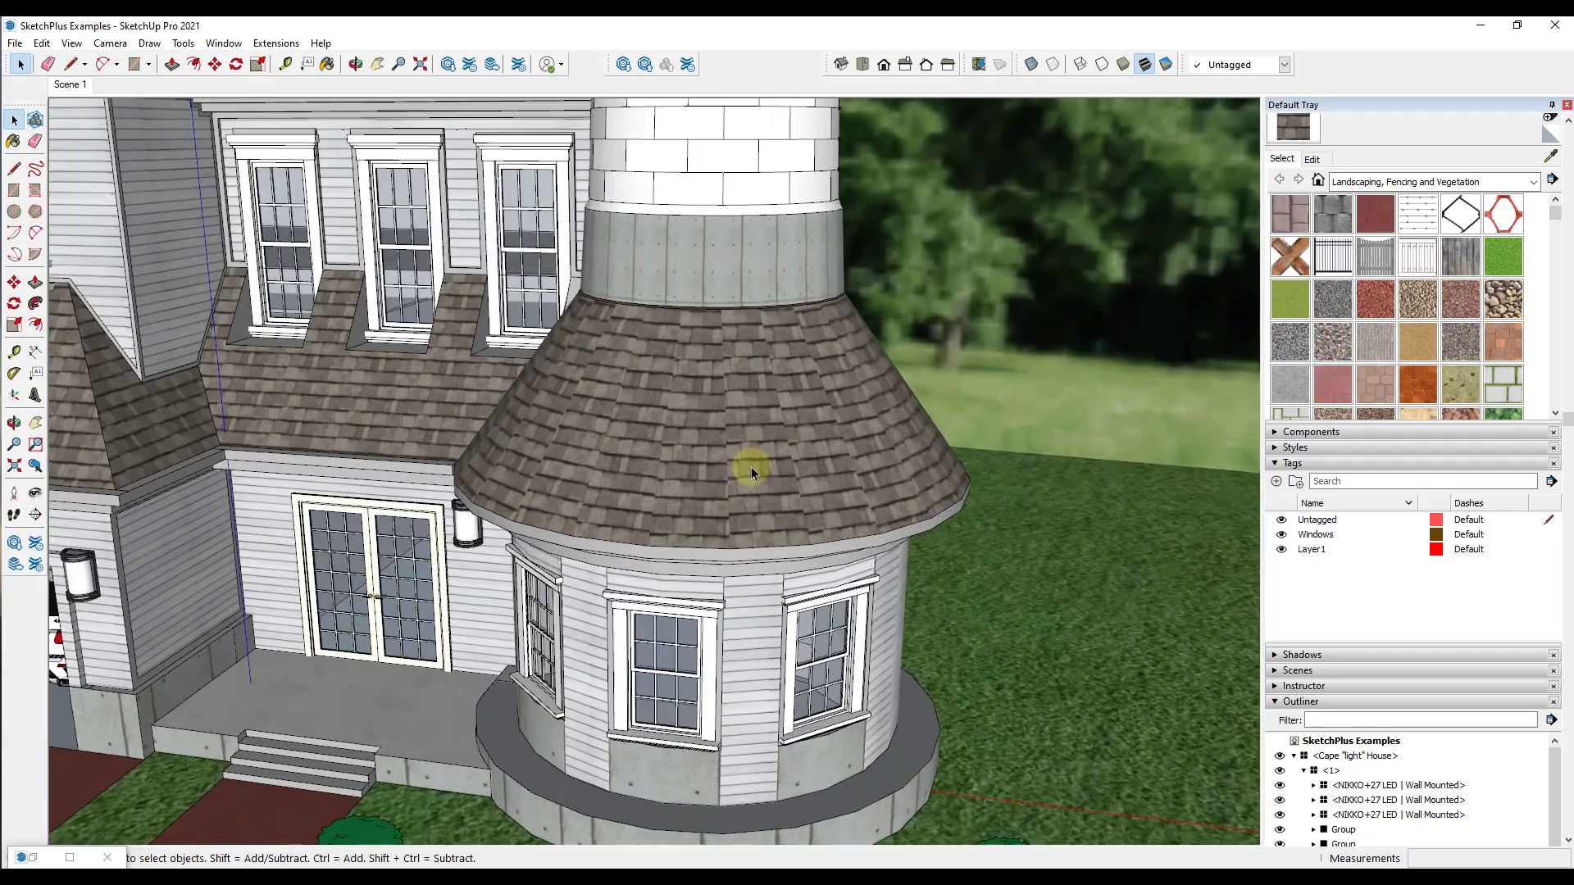
Step: Orbit and zoom in to examine the turret's shingled roof closely
{"action": "middle_click_drag", "start_coordinate": [737, 450], "coordinate": [525, 546]}
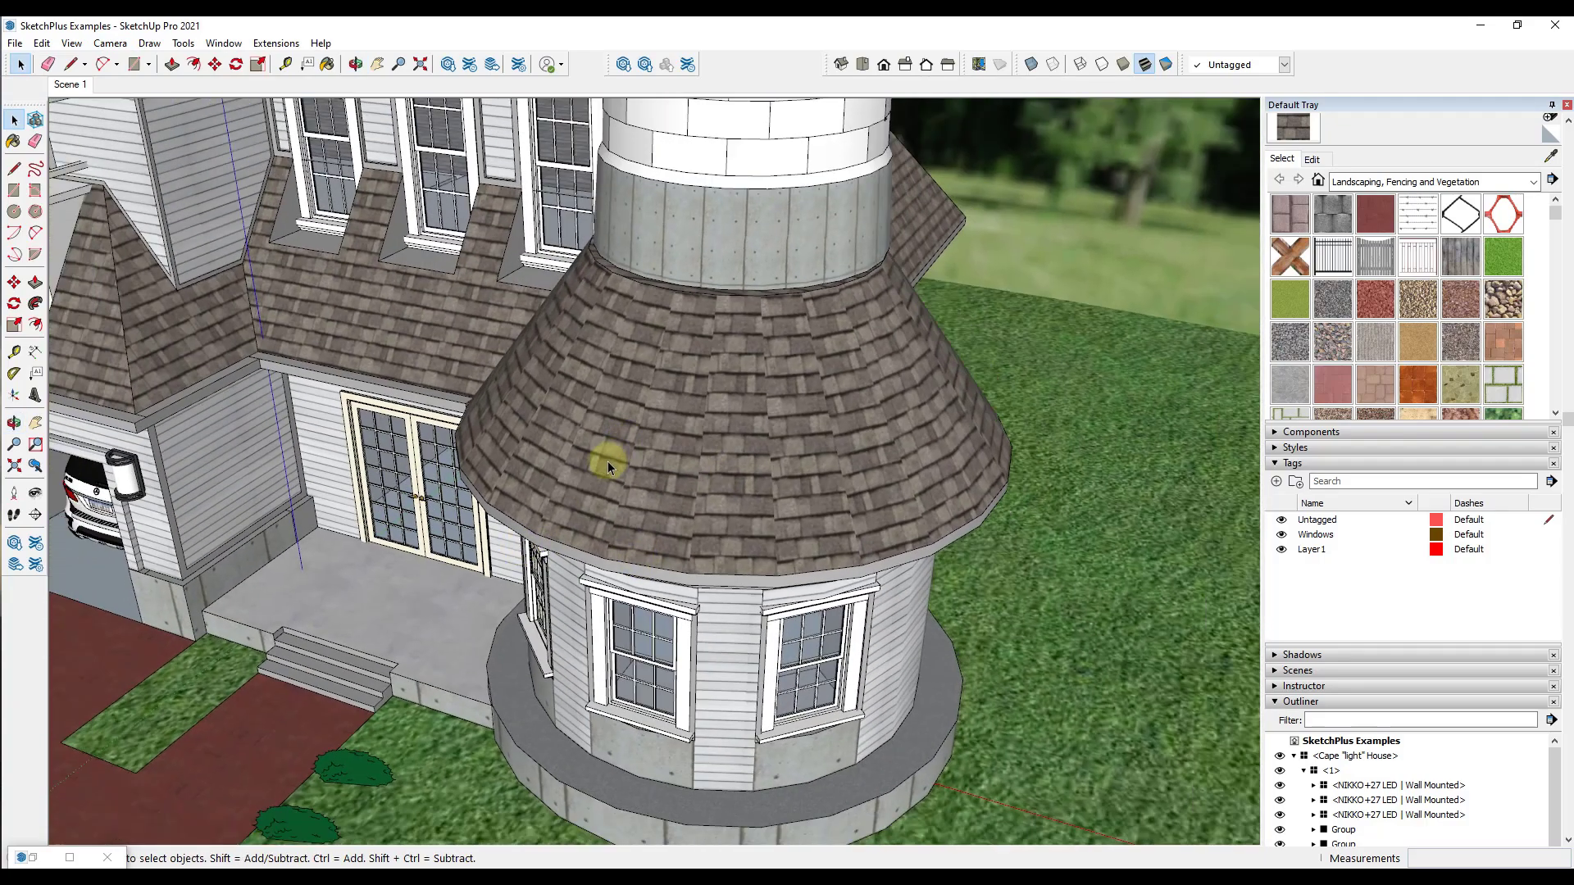
{"action": "middle_click_drag", "start_coordinate": [540, 425], "coordinate": [564, 352]}
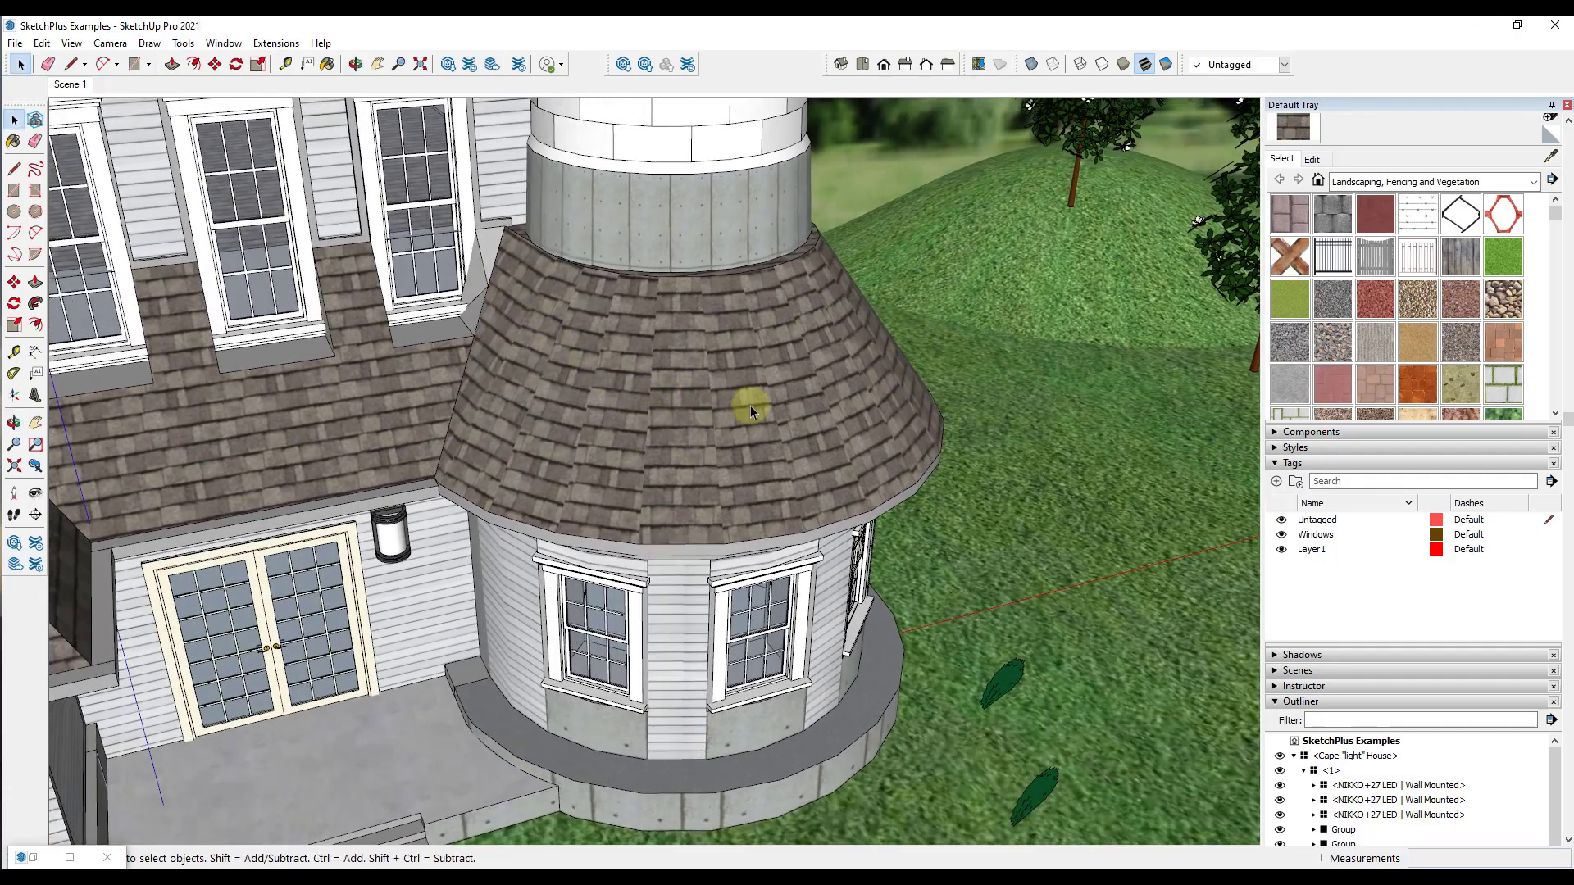
{"action": "middle_click_drag", "start_coordinate": [941, 355], "coordinate": [706, 393]}
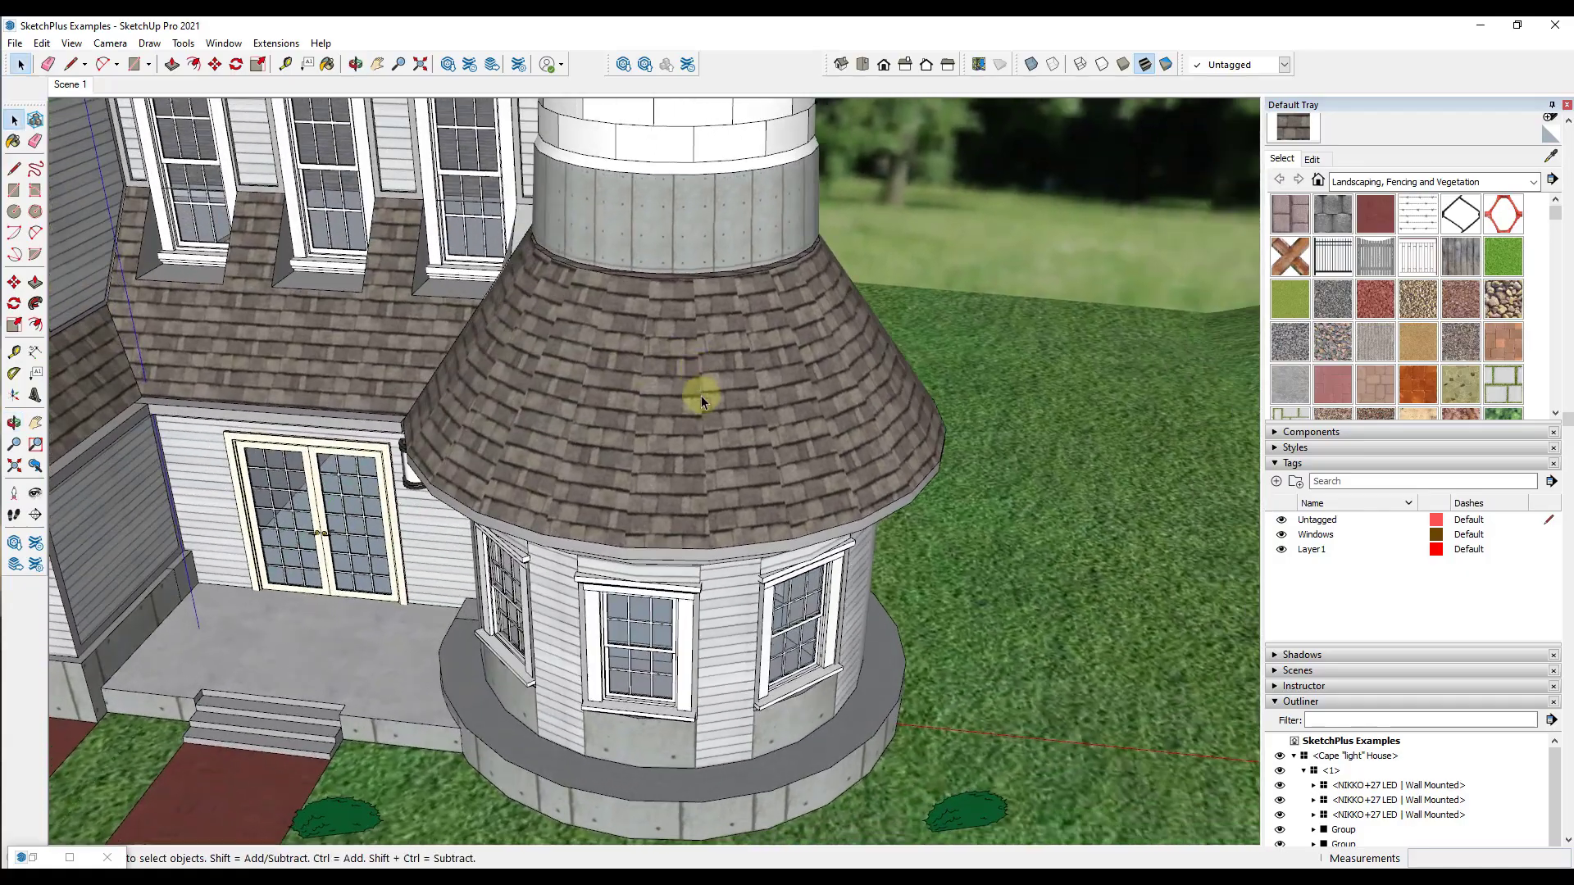
{"action": "scroll", "coordinate": [704, 410], "scroll_direction": "up", "scroll_amount": 3}
{"action": "scroll", "coordinate": [704, 410], "scroll_direction": "up", "scroll_amount": 2}
{"action": "scroll", "coordinate": [681, 524], "scroll_direction": "down", "scroll_amount": 5}
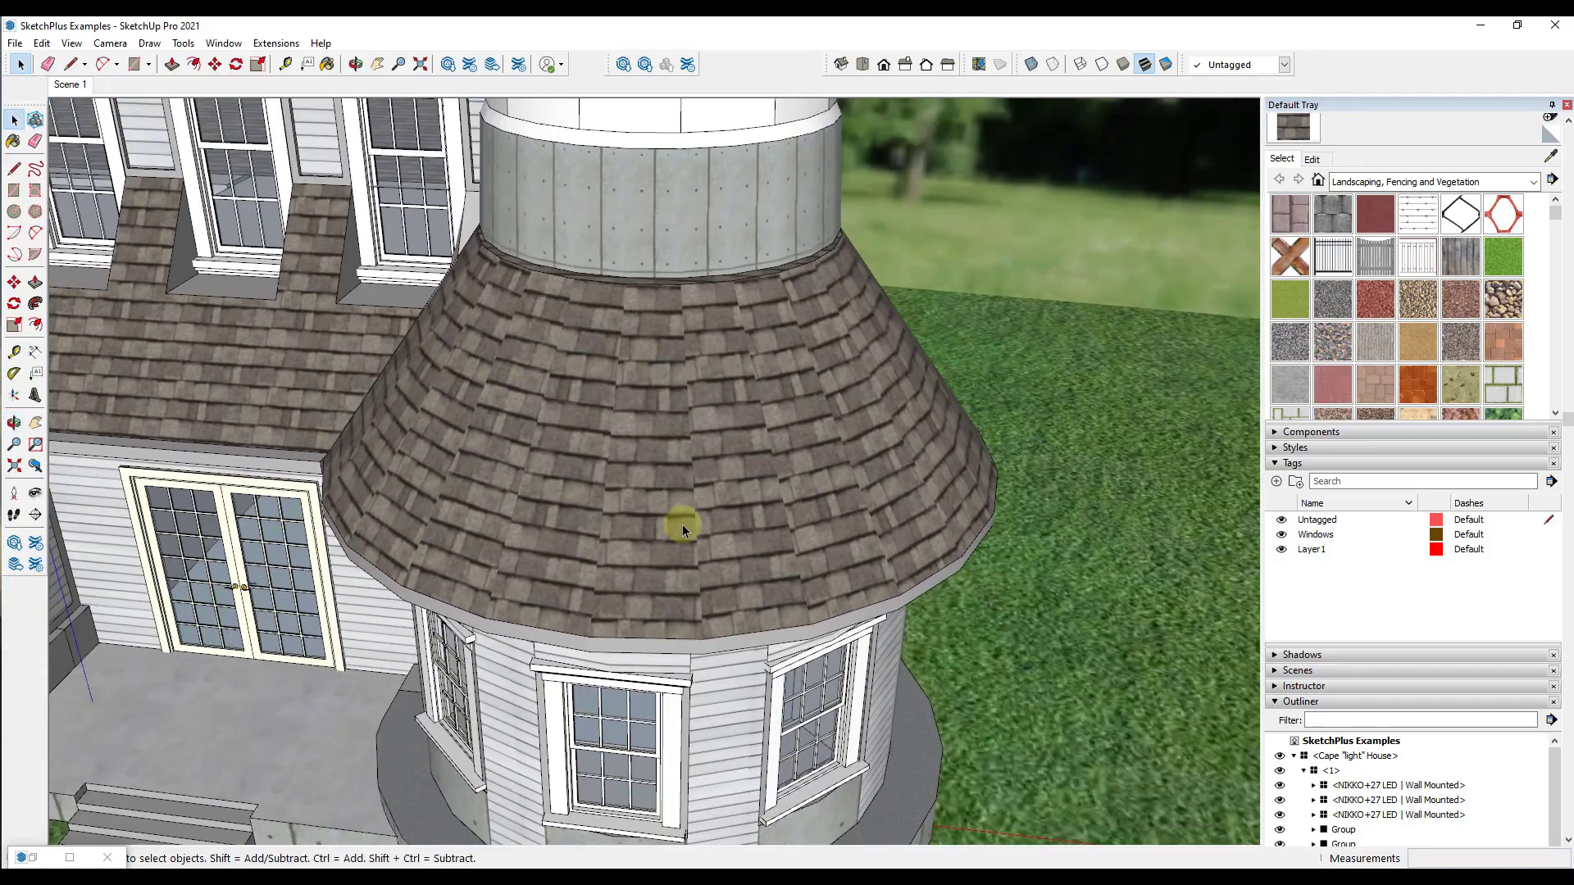
{"action": "middle_click_drag", "start_coordinate": [683, 524], "coordinate": [666, 493]}
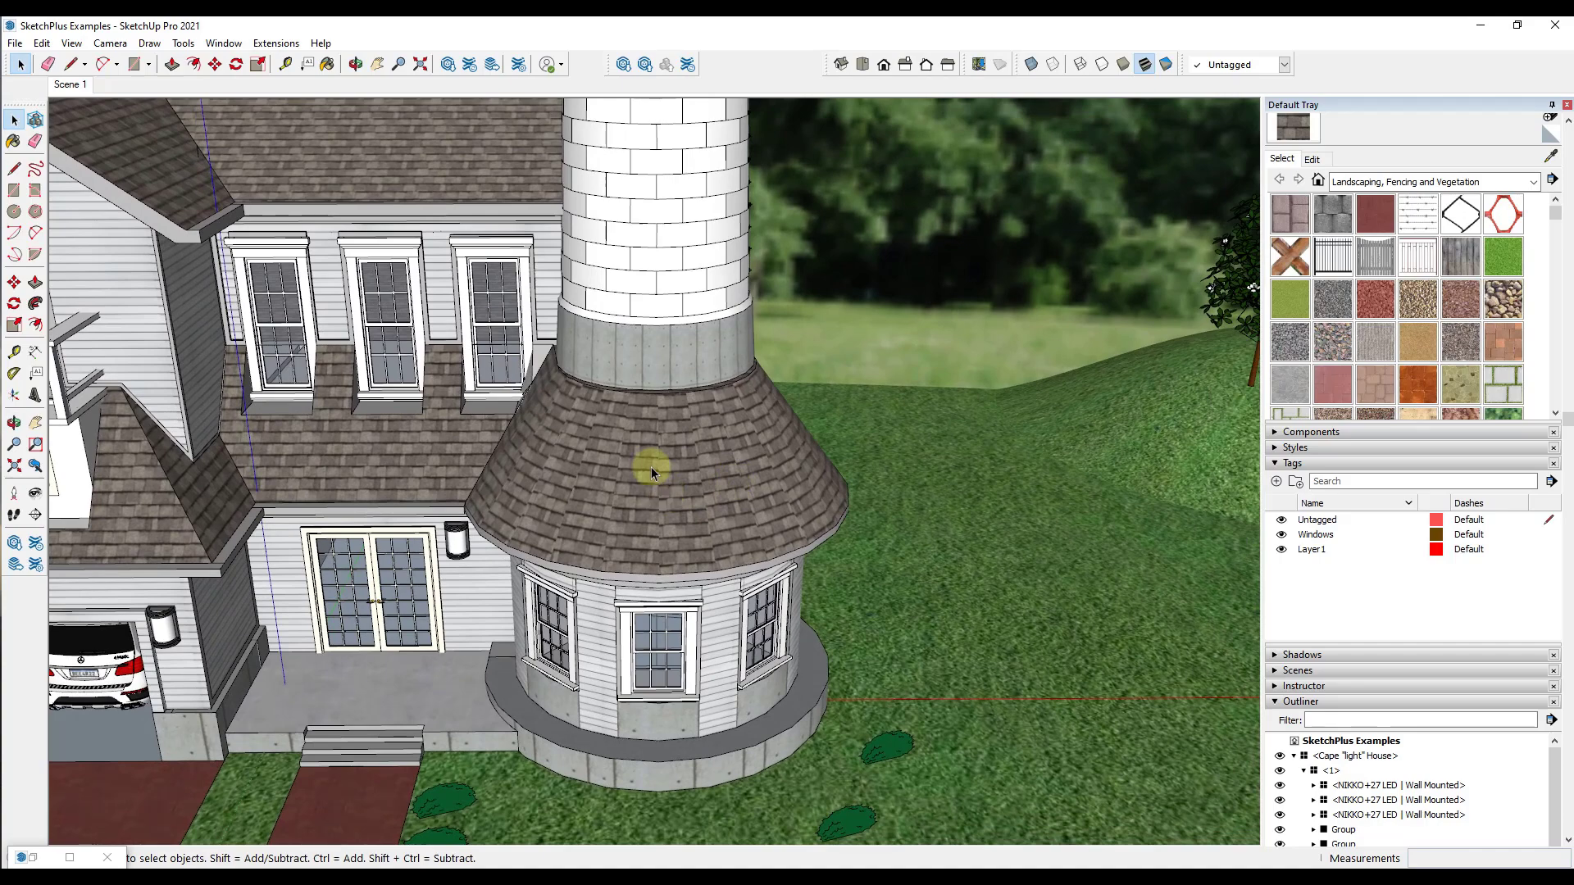
{"action": "mouse_move", "coordinate": [647, 465]}
{"action": "middle_mouse_down"}
{"action": "mouse_move", "coordinate": [627, 488]}
{"action": "mouse_move", "coordinate": [650, 481]}
{"action": "middle_mouse_up"}
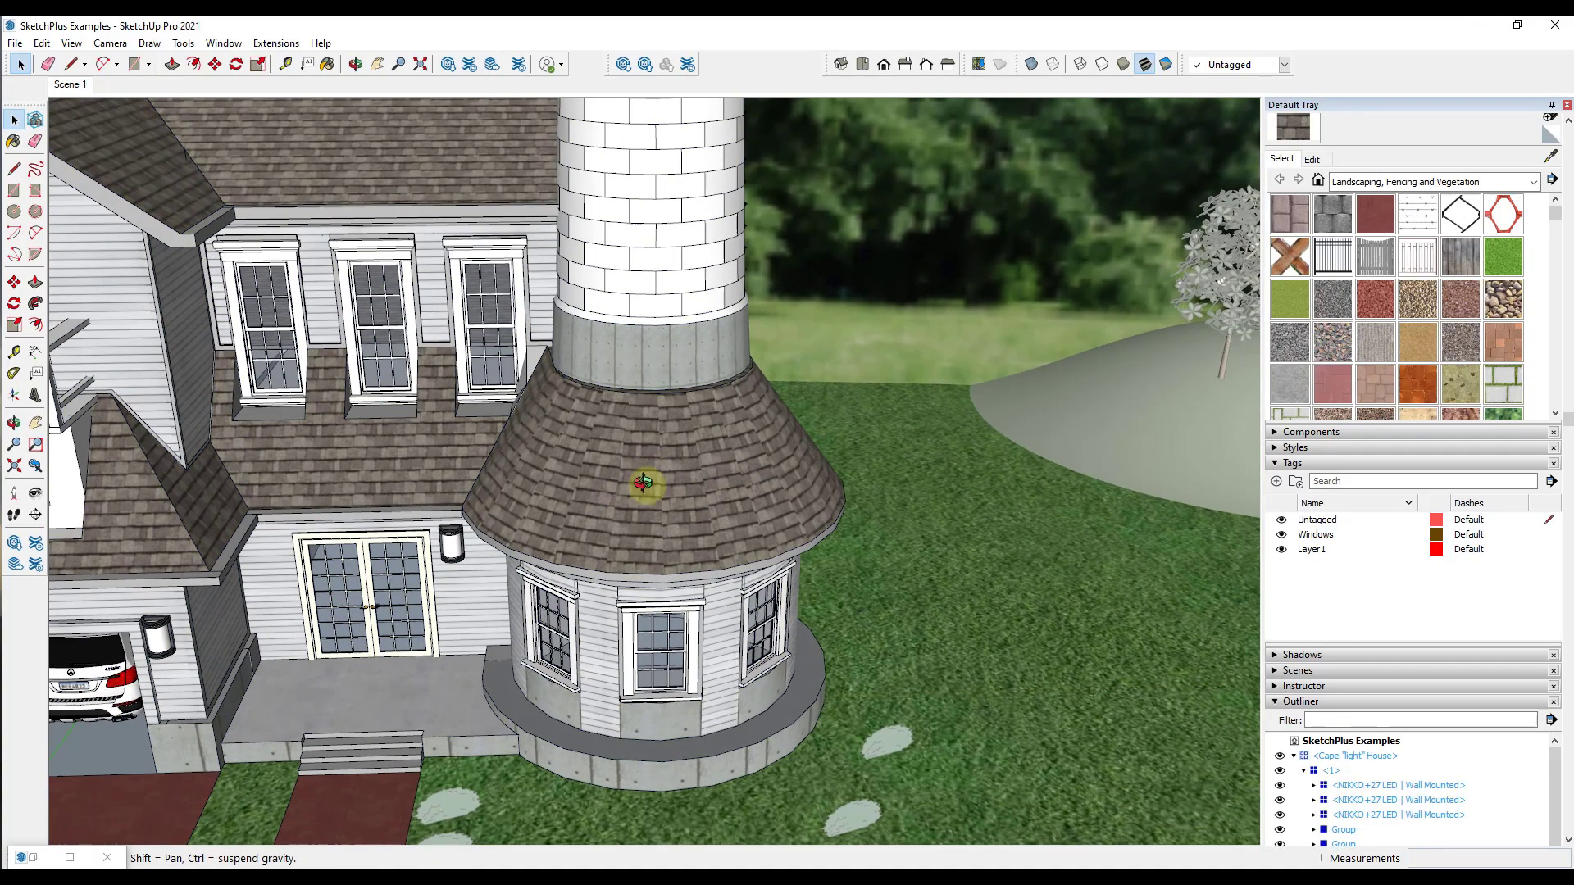
{"action": "scroll", "coordinate": [607, 493], "scroll_direction": "up", "scroll_amount": 3}
{"action": "scroll", "coordinate": [607, 494], "scroll_direction": "up", "scroll_amount": 2}
Step: Show hidden geometry, enter the house group, and orbit to face the faceted turret roof
{"action": "left_click", "coordinate": [69, 44]}
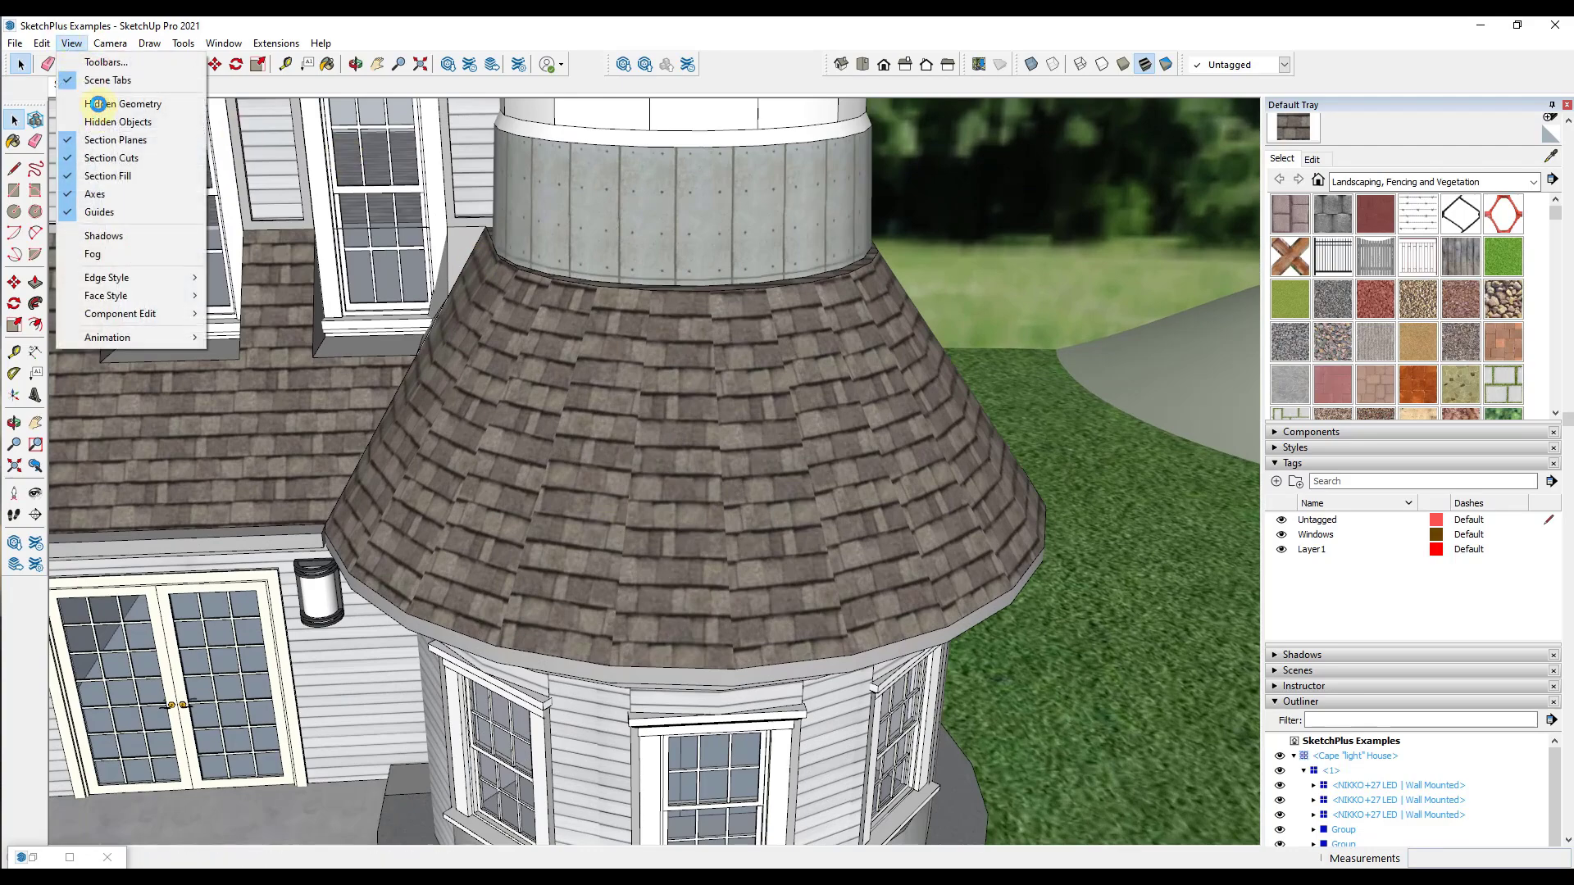
{"action": "left_click", "coordinate": [98, 104]}
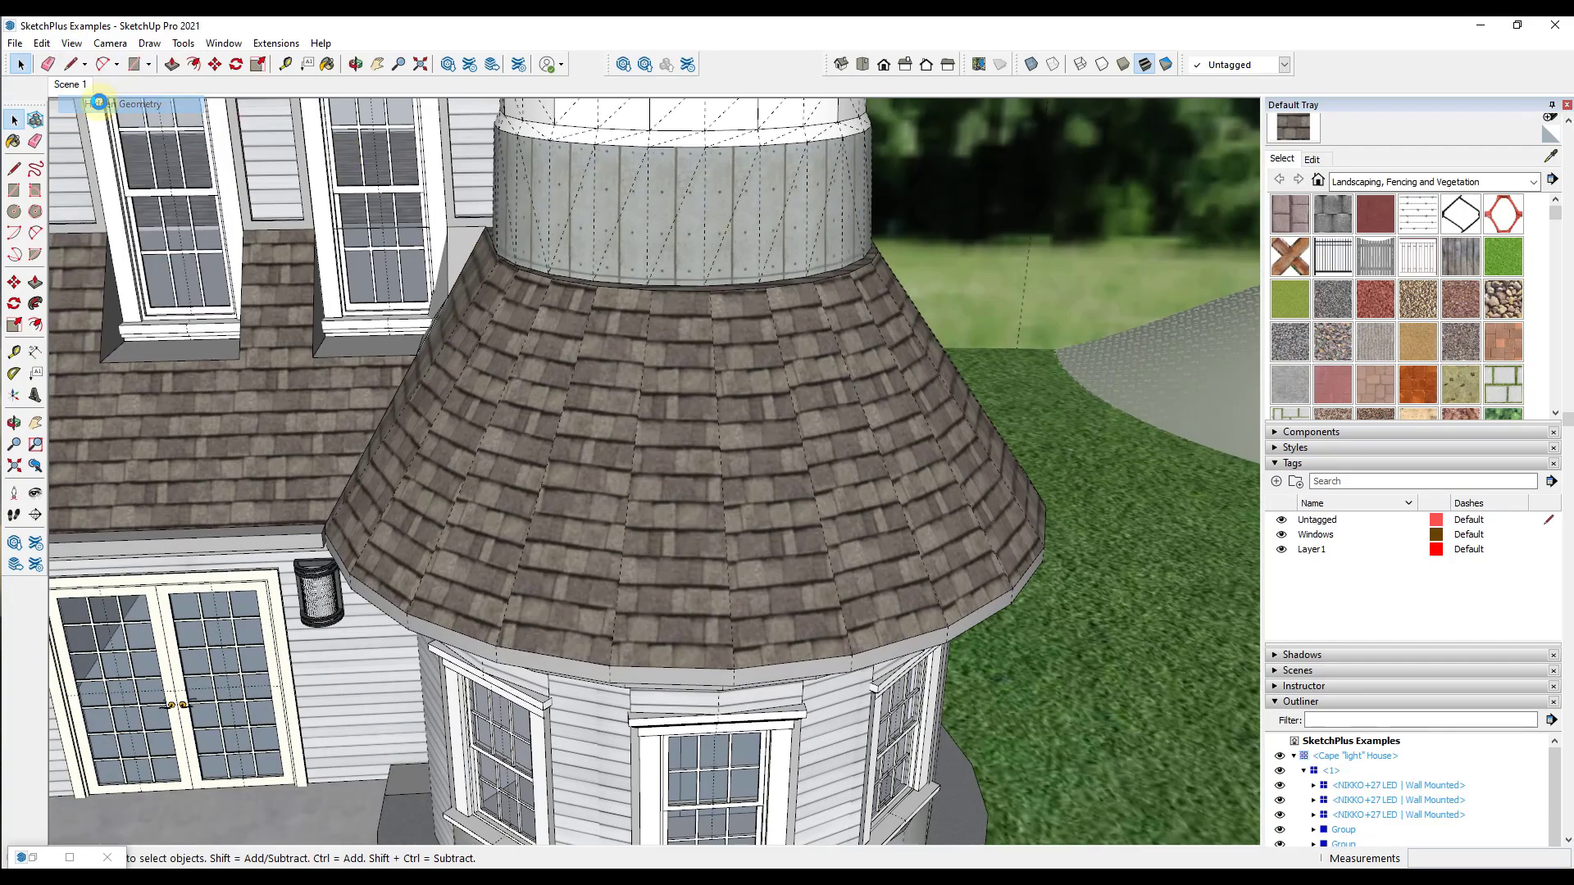
{"action": "left_click", "coordinate": [404, 437]}
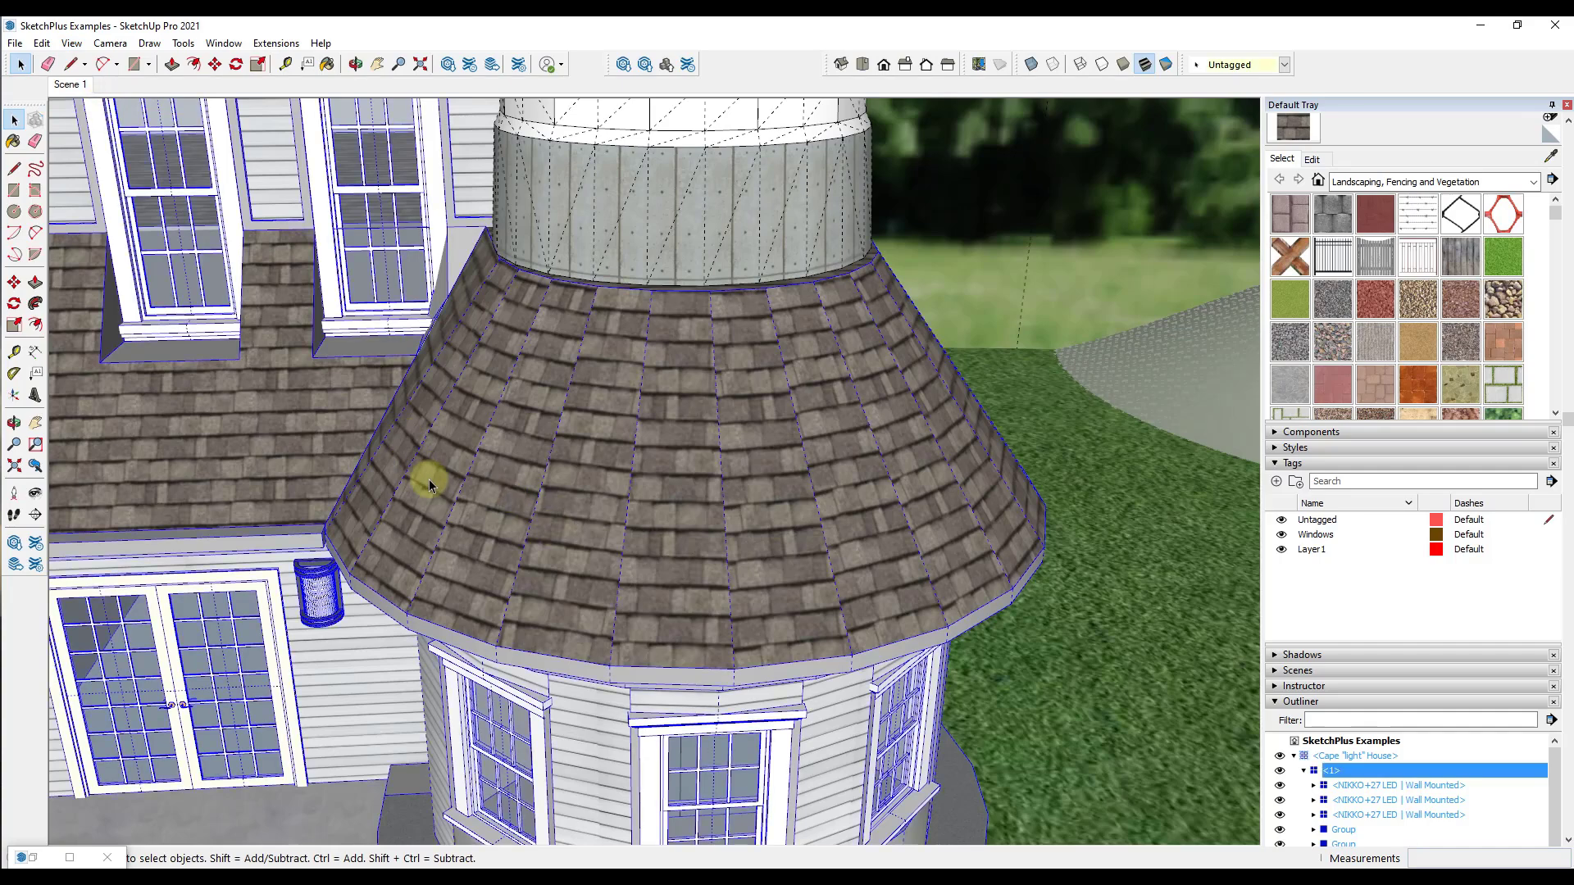
{"action": "double_click", "coordinate": [426, 479]}
{"action": "scroll", "coordinate": [392, 472], "scroll_direction": "up", "scroll_amount": 2}
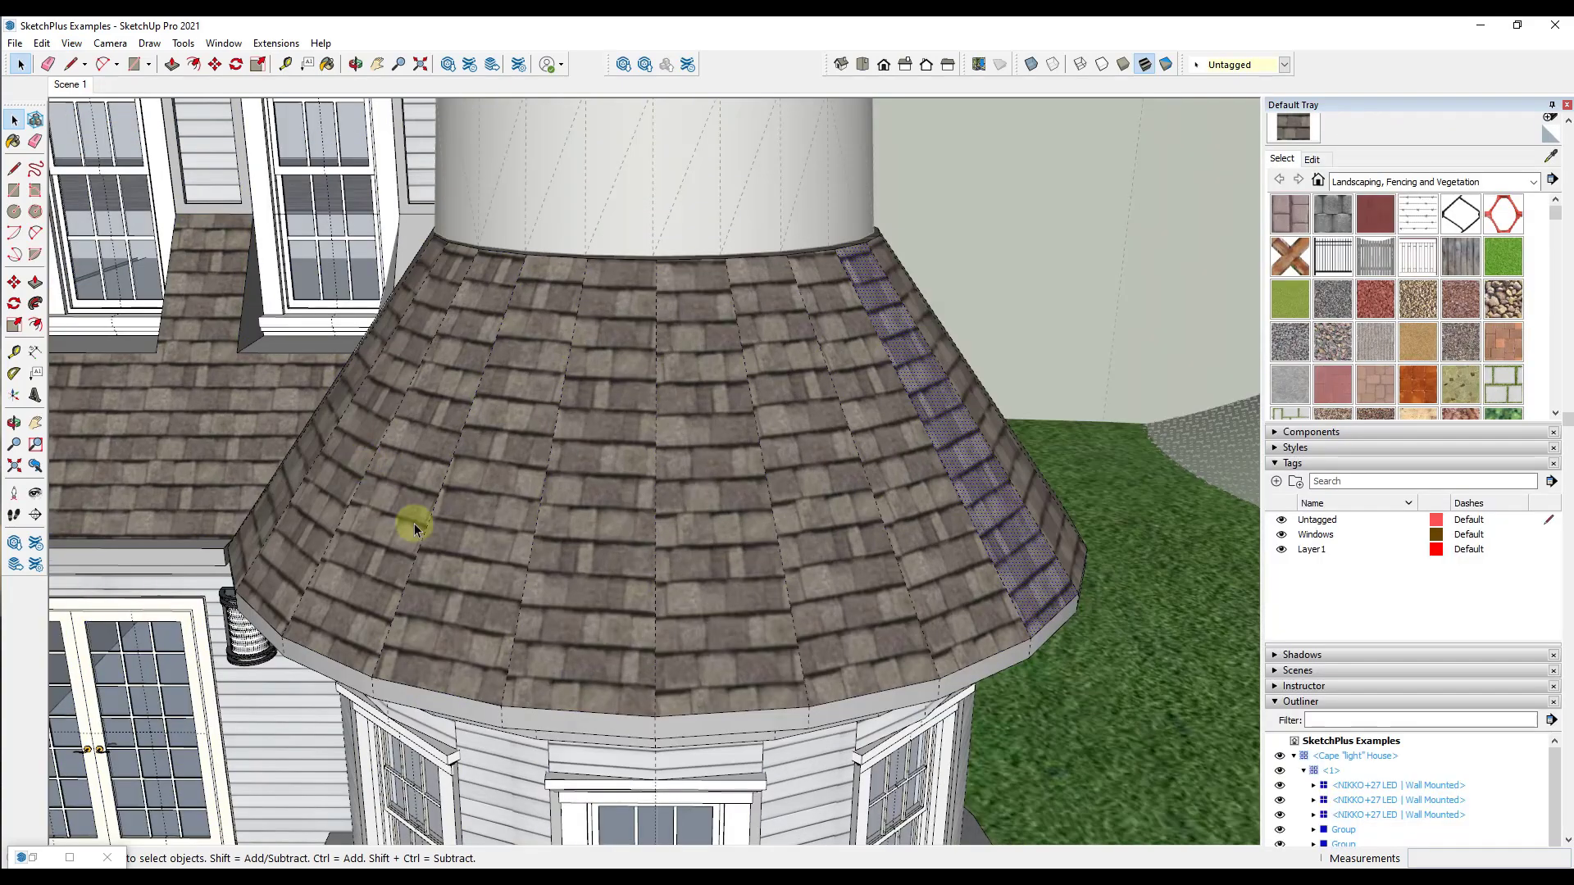
{"action": "middle_click_drag", "start_coordinate": [368, 482], "coordinate": [395, 349]}
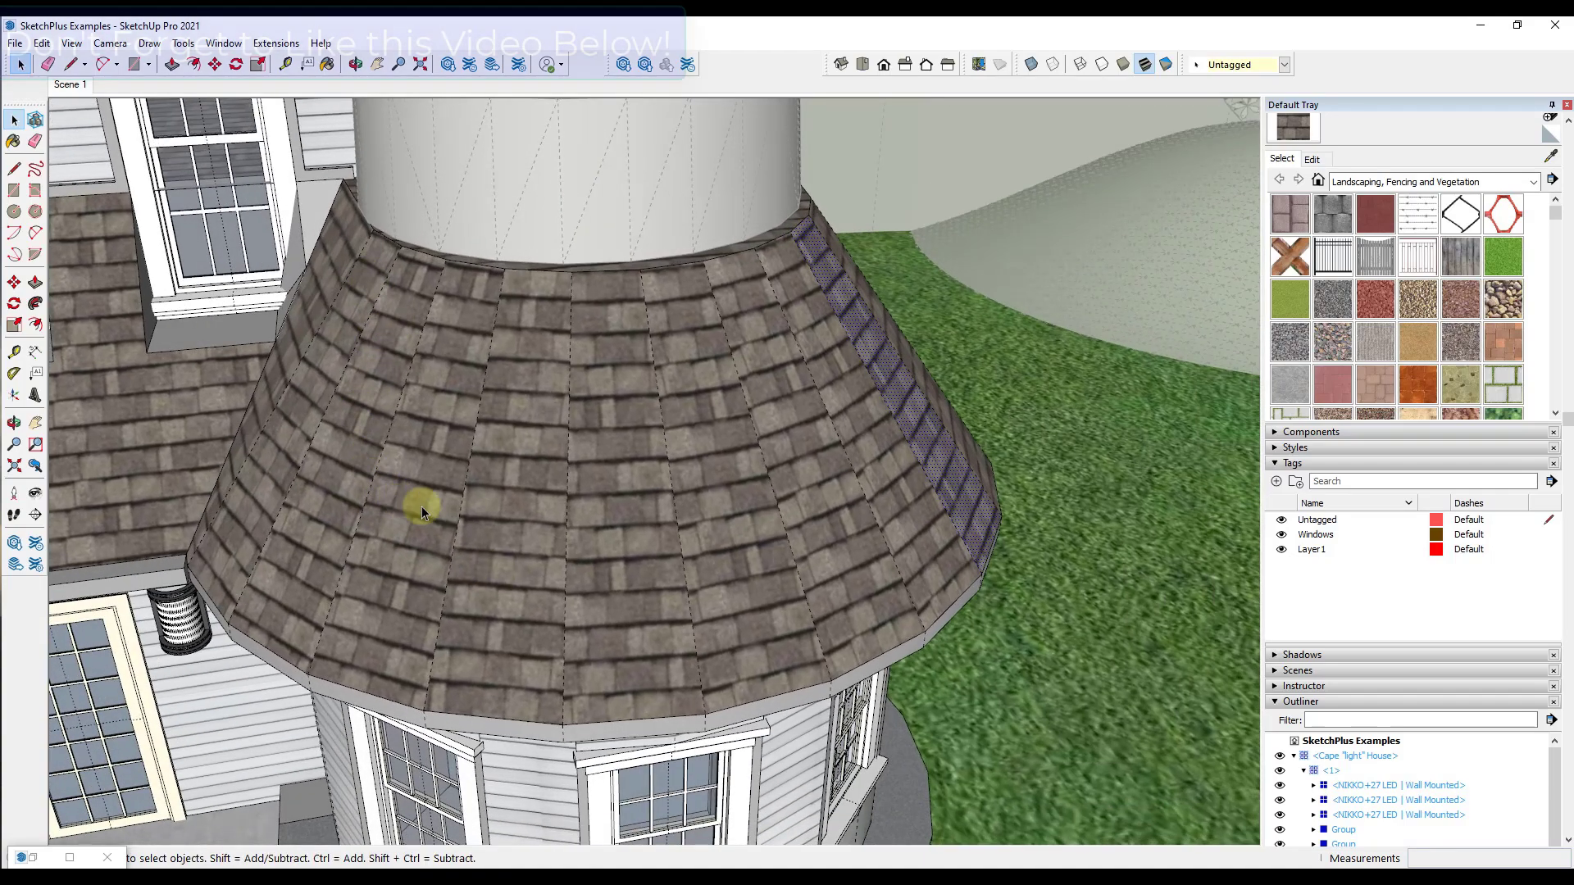
{"action": "middle_click_drag", "start_coordinate": [897, 418], "coordinate": [492, 369]}
Step: Turn hidden geometry off and select the whole curved turret roof surface
{"action": "left_click", "coordinate": [73, 42]}
{"action": "left_click", "coordinate": [121, 104]}
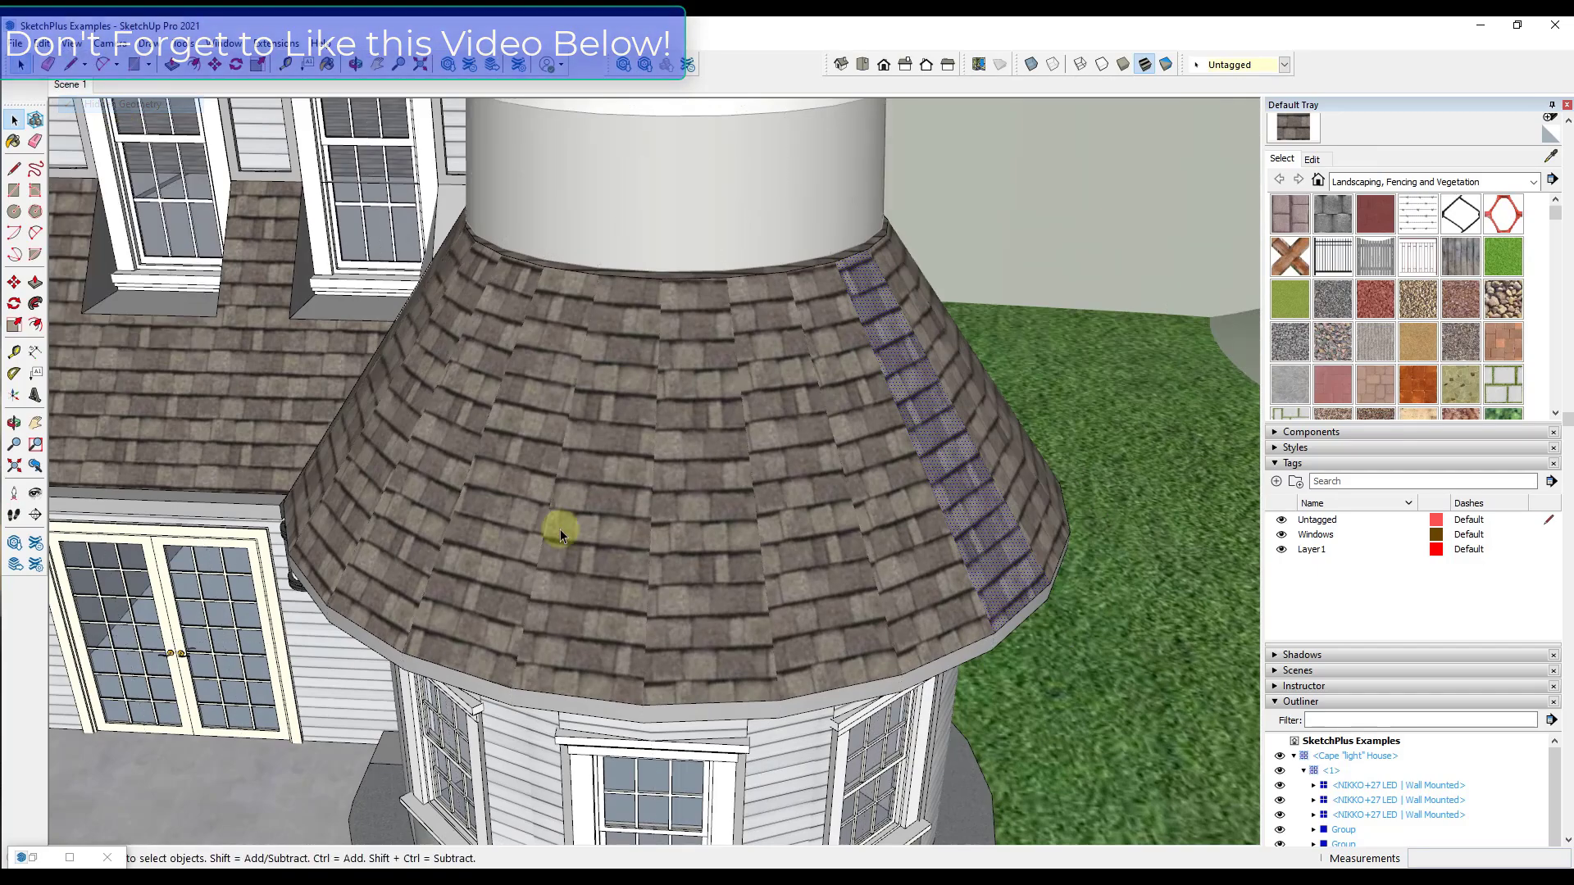
{"action": "left_click", "coordinate": [702, 515]}
Step: Orbit and zoom around the selected turret roof to inspect it
{"action": "middle_click_drag", "start_coordinate": [933, 494], "coordinate": [752, 552]}
{"action": "scroll", "coordinate": [676, 521], "scroll_direction": "up", "scroll_amount": 3}
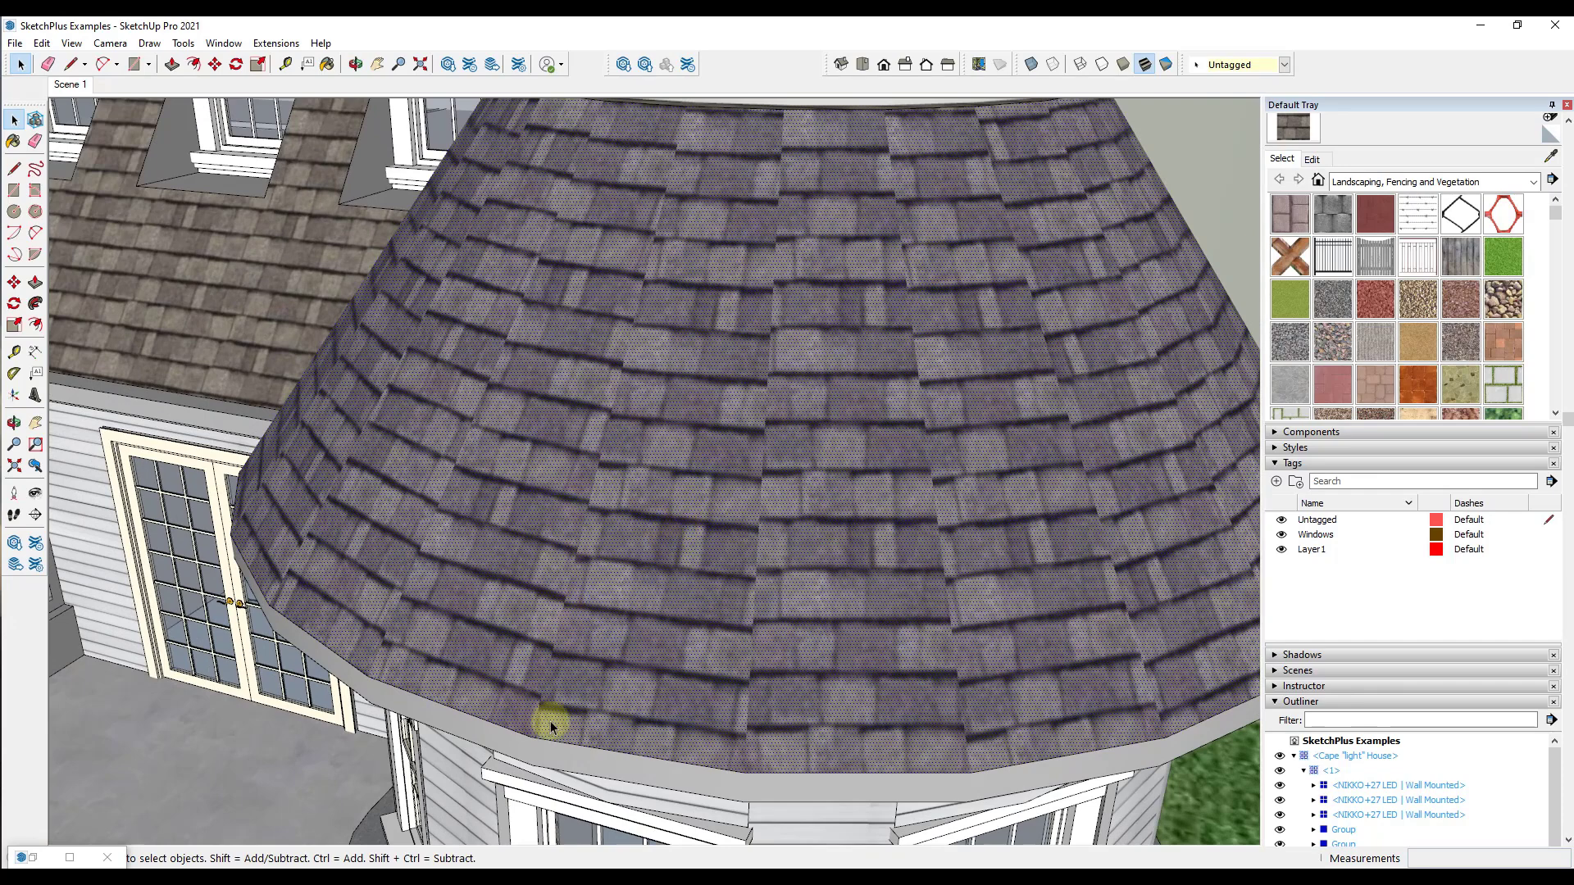
{"action": "scroll", "coordinate": [777, 641], "scroll_direction": "down", "scroll_amount": 5}
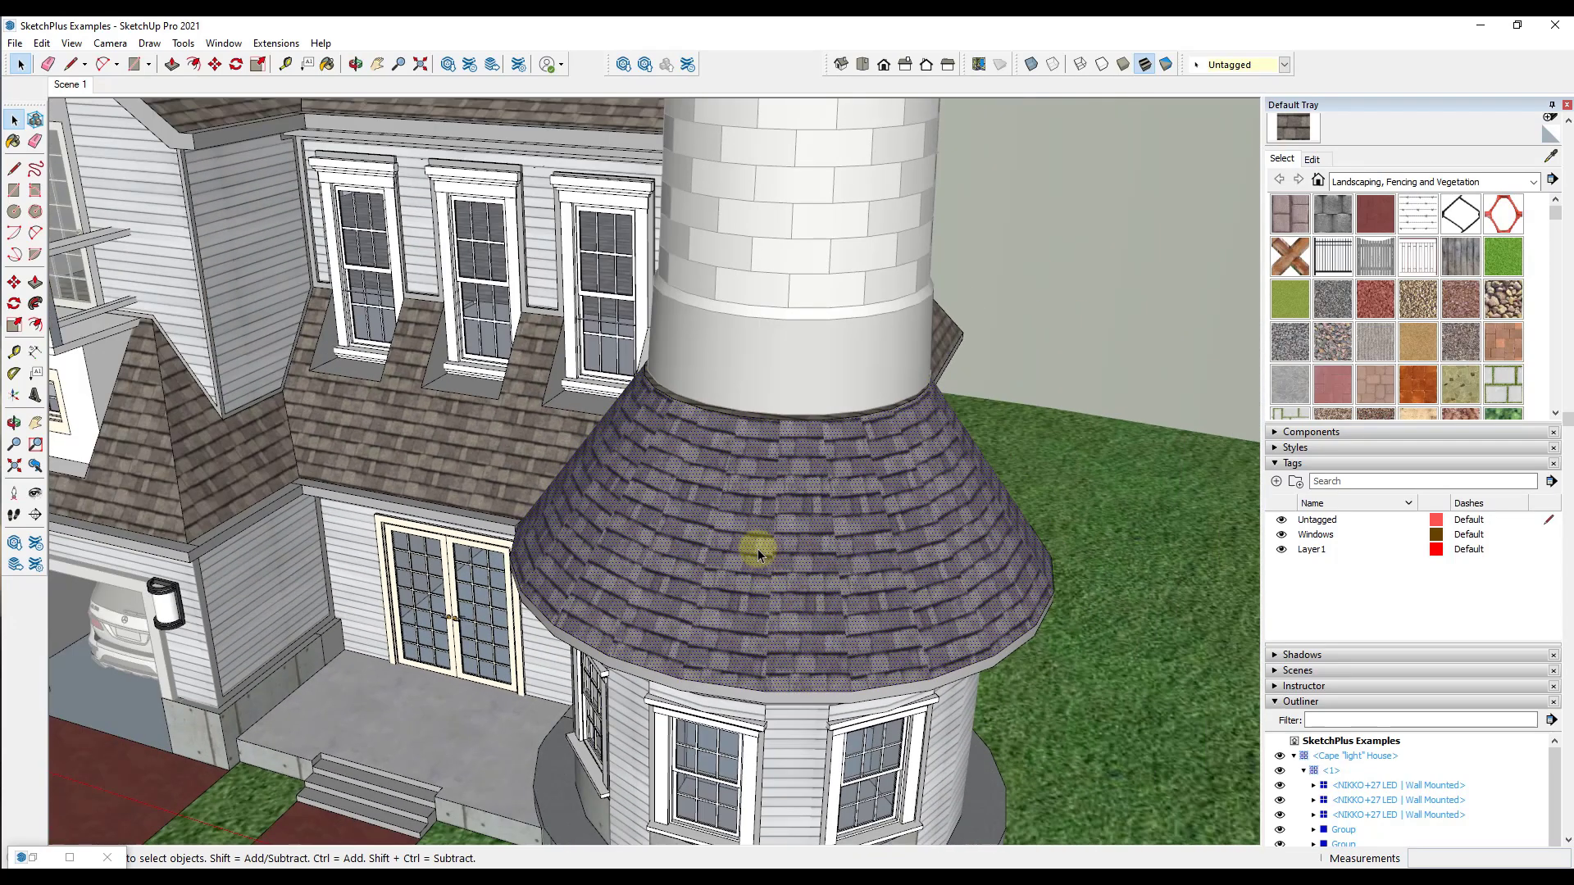
{"action": "middle_click_drag", "start_coordinate": [749, 552], "coordinate": [853, 549]}
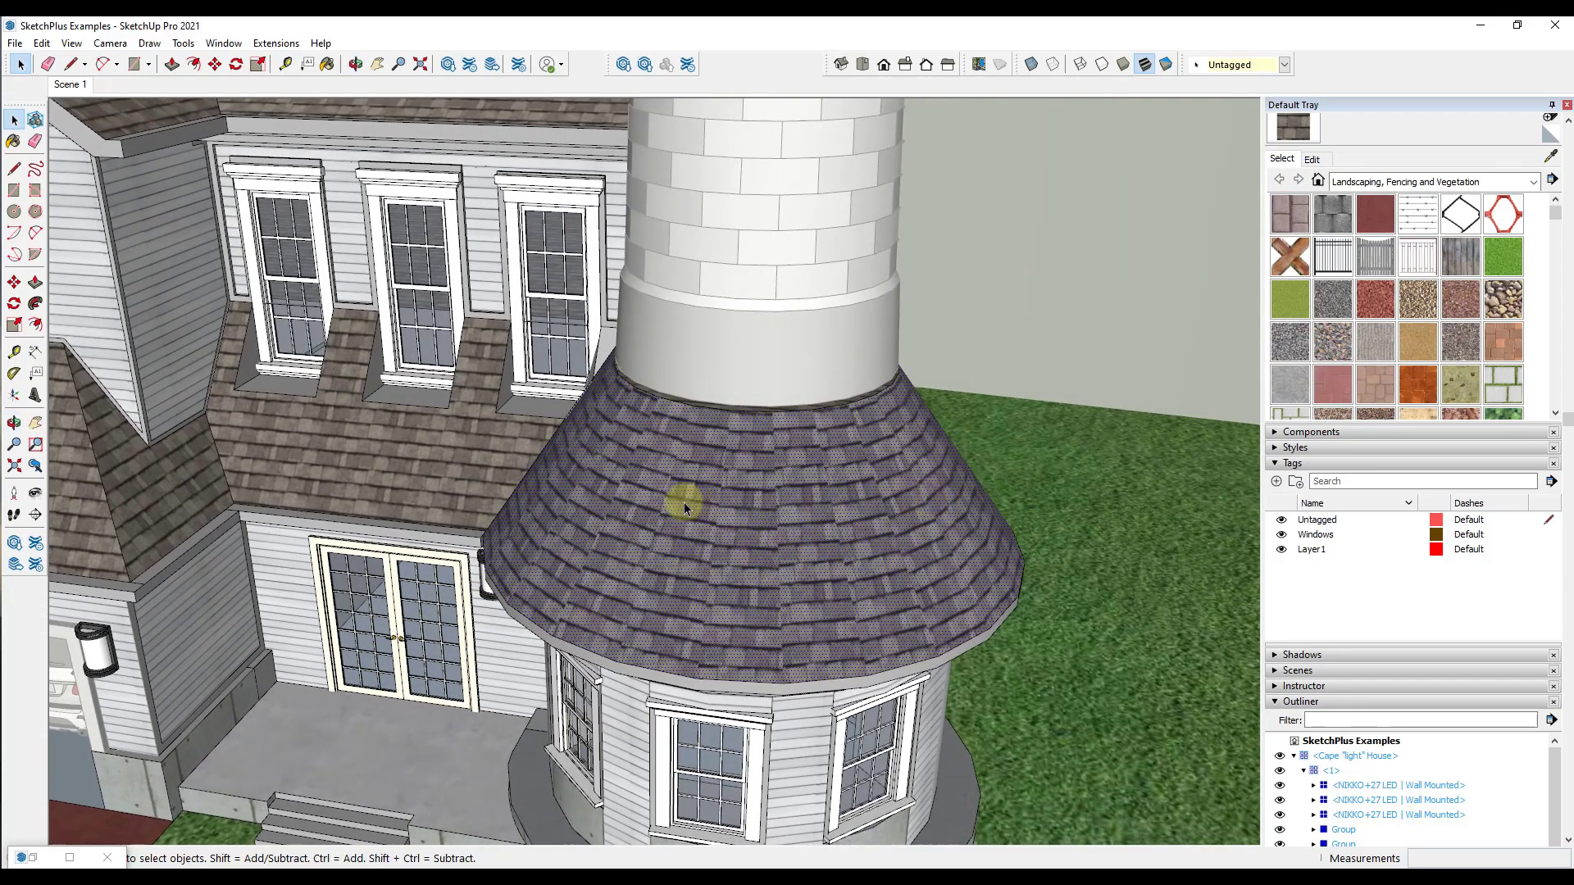
{"action": "scroll", "coordinate": [684, 501], "scroll_direction": "up", "scroll_amount": 3}
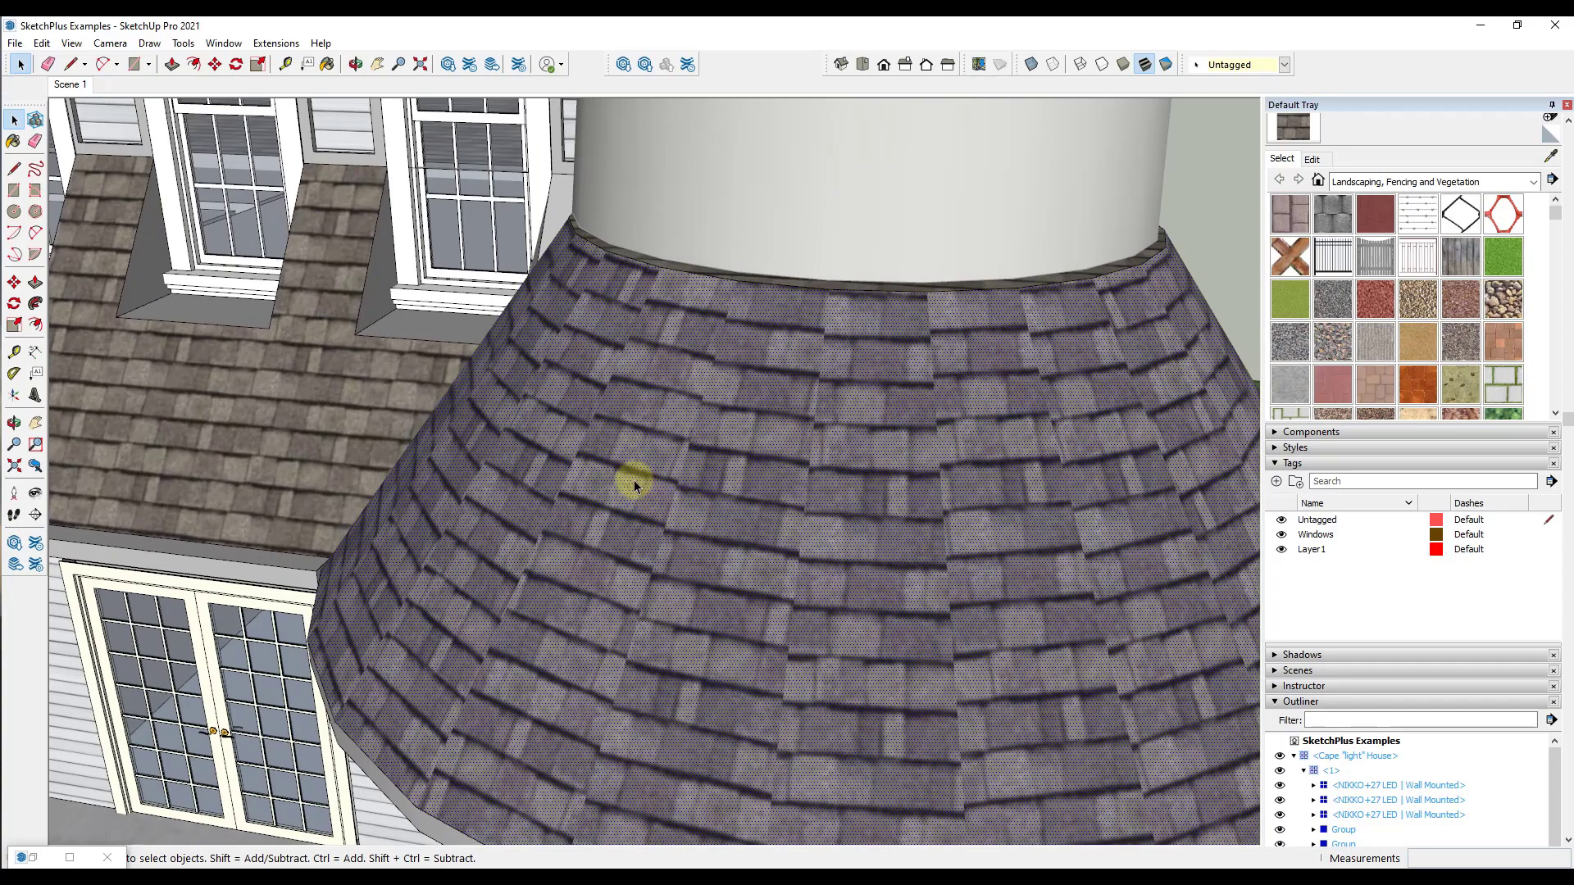
{"action": "scroll", "coordinate": [748, 504], "scroll_direction": "down", "scroll_amount": 4}
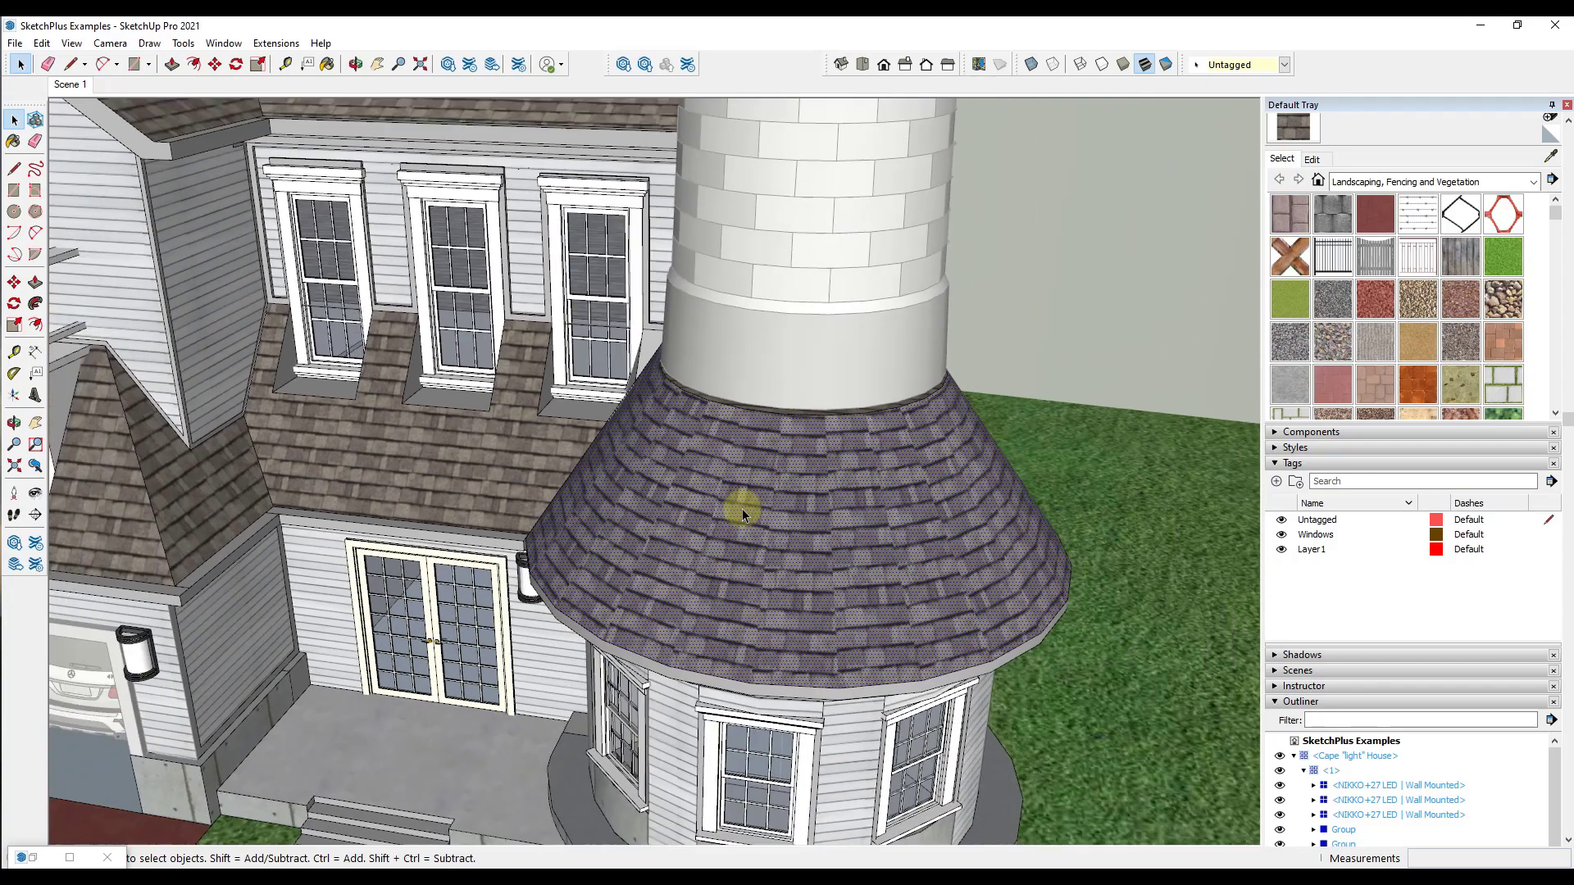
{"action": "scroll", "coordinate": [741, 509], "scroll_direction": "down", "scroll_amount": 3}
{"action": "scroll", "coordinate": [910, 522], "scroll_direction": "up", "scroll_amount": 2}
{"action": "scroll", "coordinate": [819, 520], "scroll_direction": "down", "scroll_amount": 2}
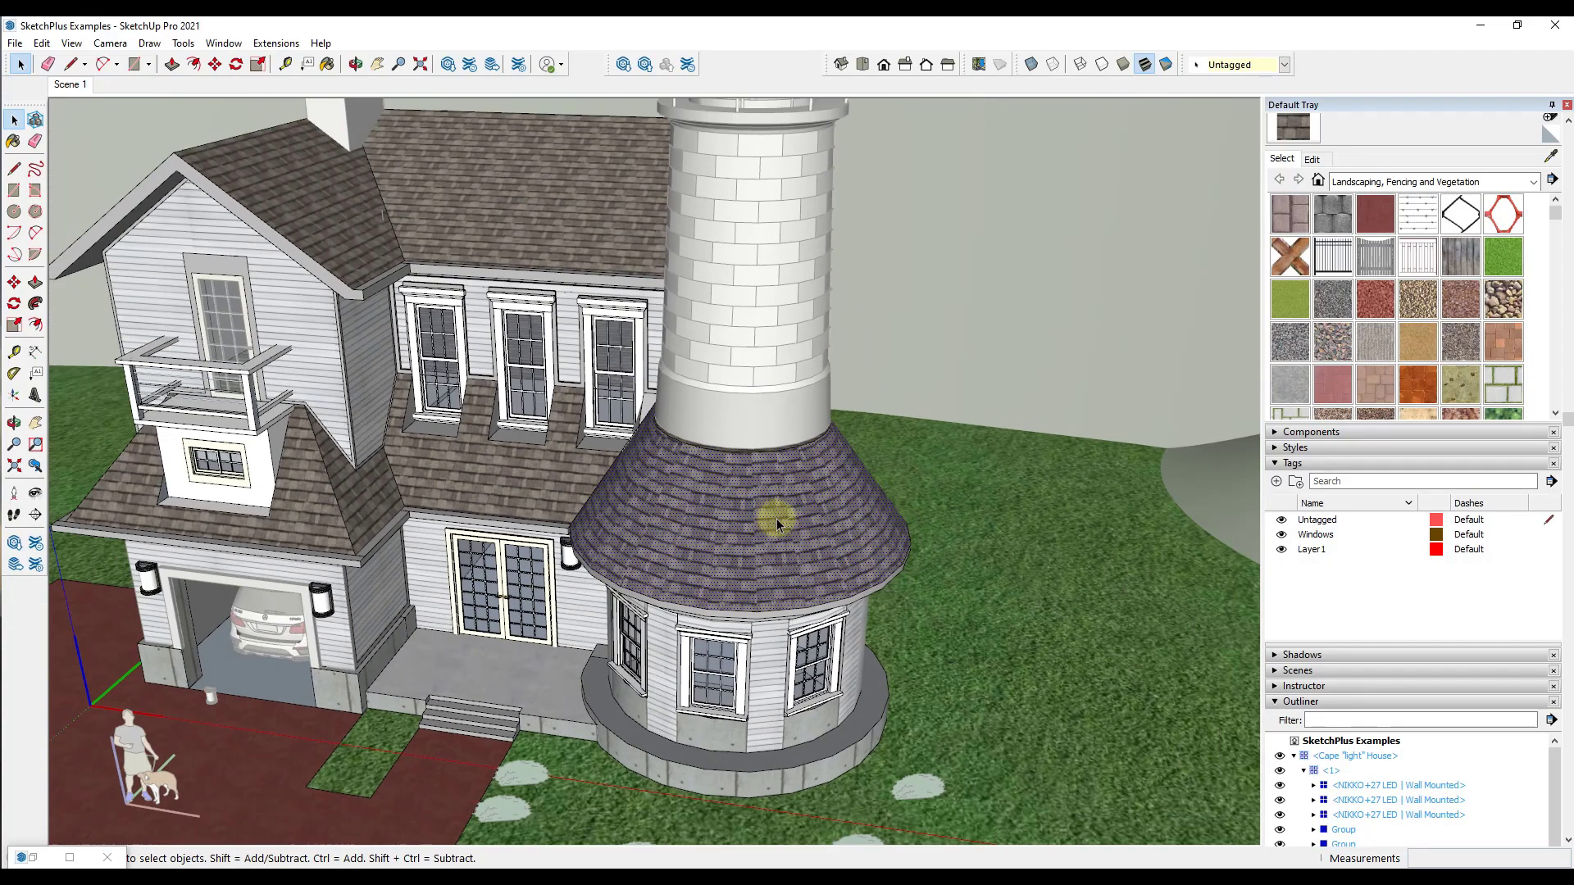
{"action": "scroll", "coordinate": [776, 518], "scroll_direction": "up", "scroll_amount": 2}
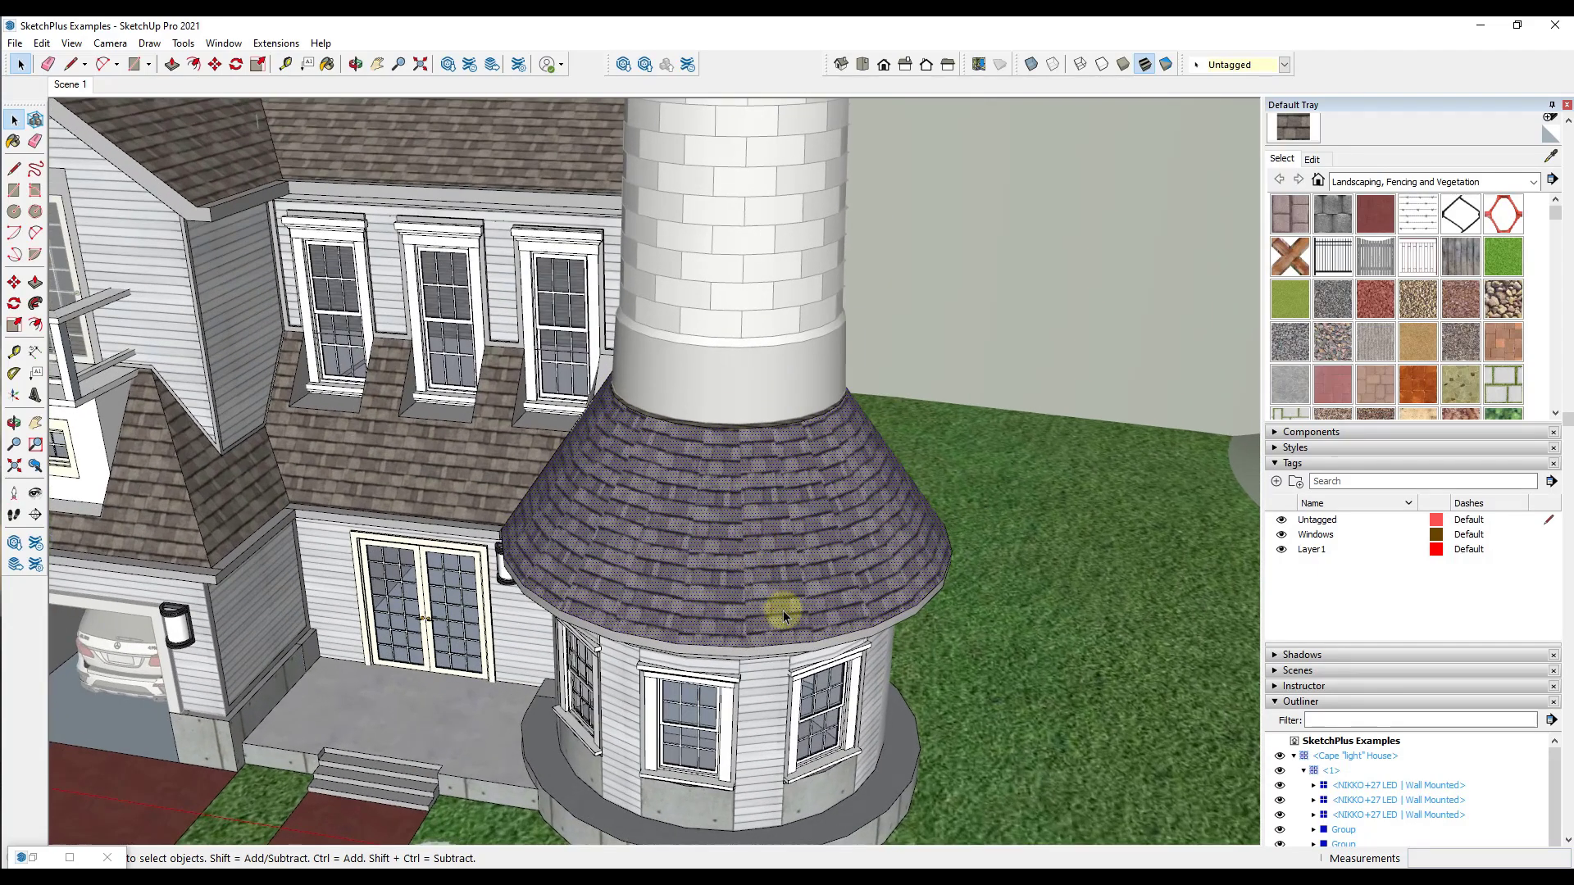
{"action": "scroll", "coordinate": [775, 570], "scroll_direction": "down", "scroll_amount": 3}
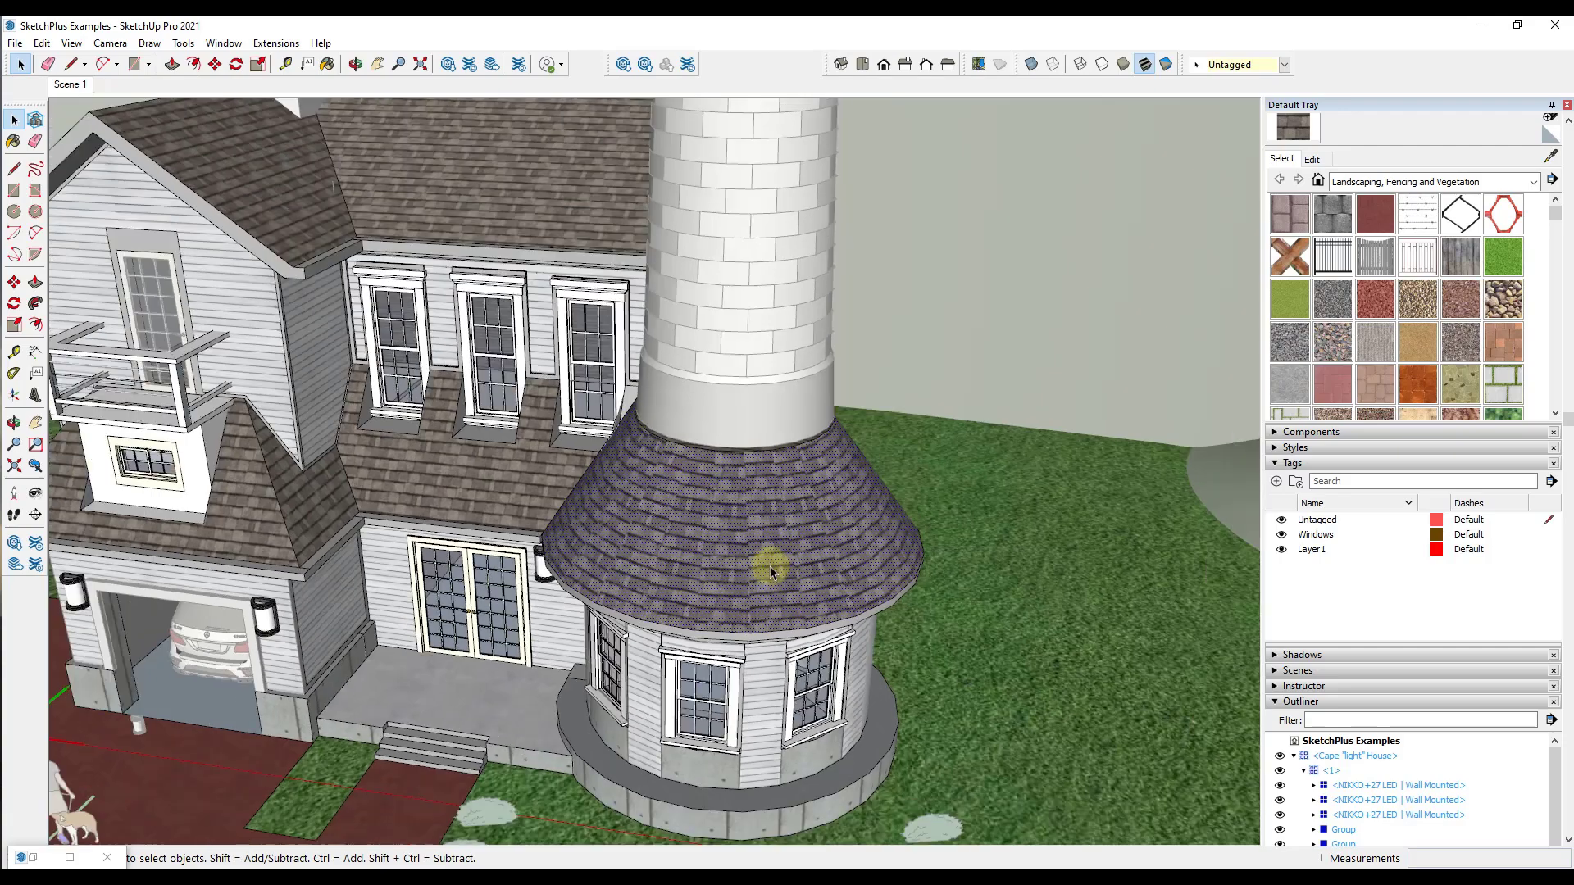
{"action": "scroll", "coordinate": [821, 539], "scroll_direction": "up", "scroll_amount": 2}
{"action": "scroll", "coordinate": [836, 534], "scroll_direction": "up", "scroll_amount": 1}
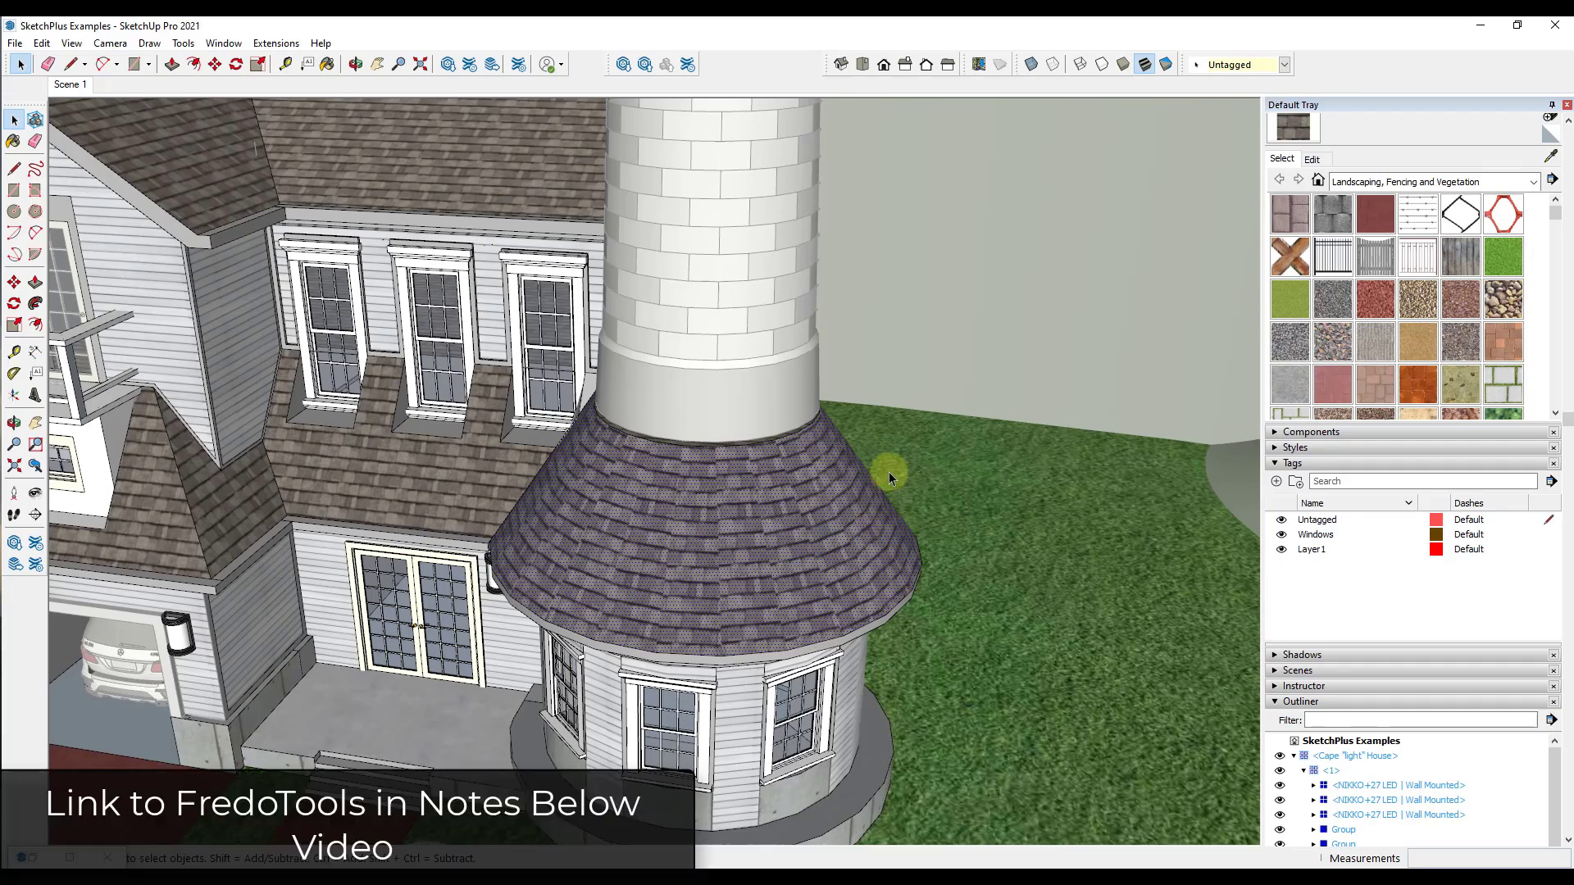
Step: Open the SketchUcation ExtensionStore from the Extensions menu
{"action": "left_click", "coordinate": [277, 43]}
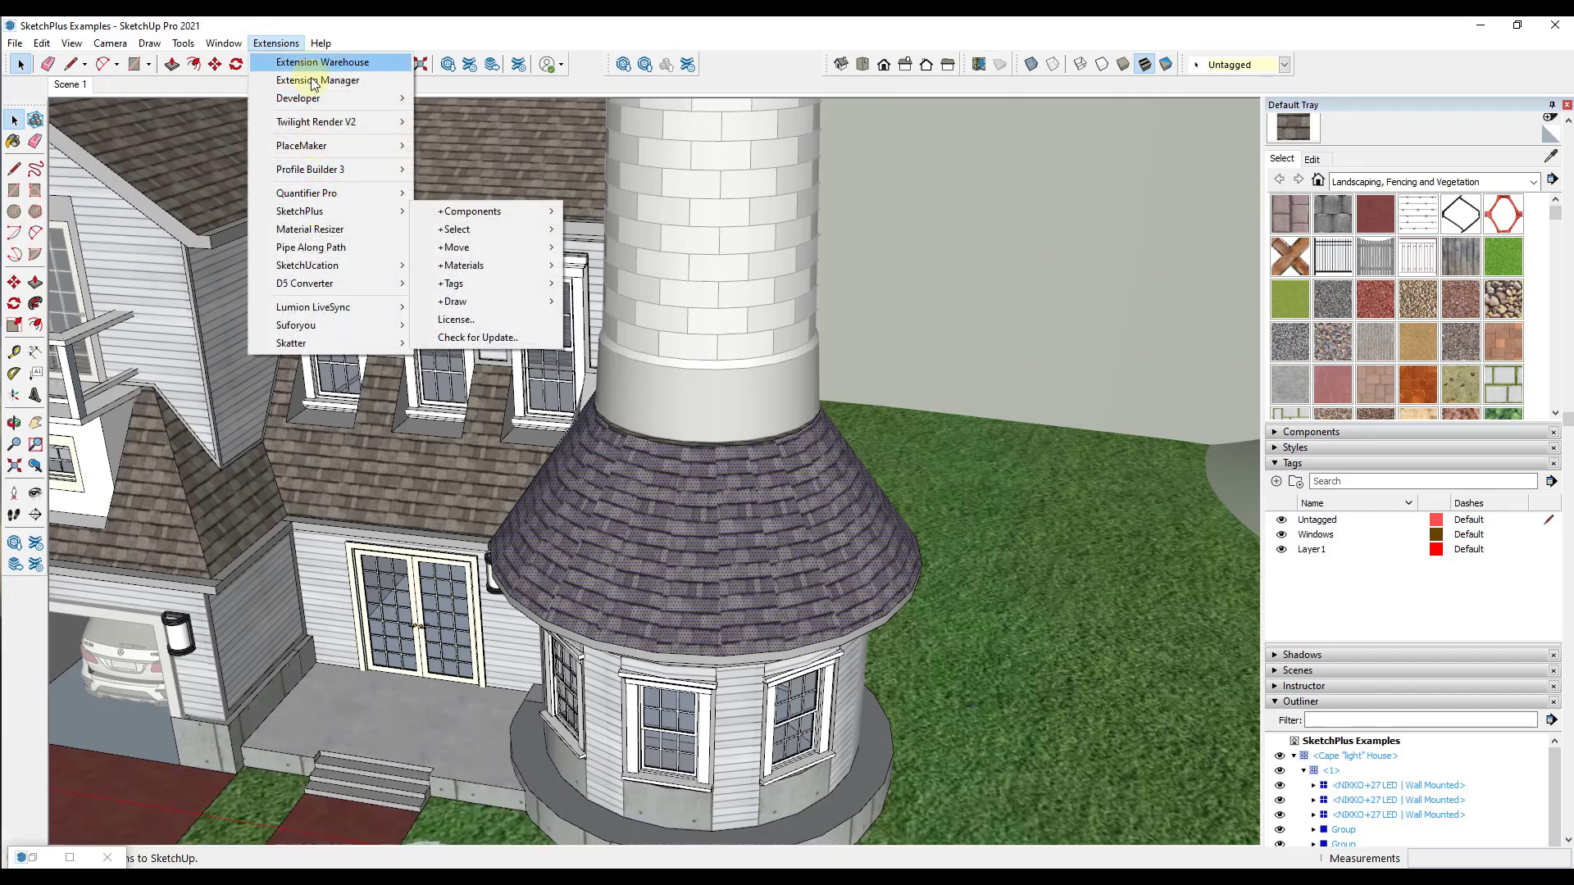
{"action": "mouse_move", "coordinate": [336, 266]}
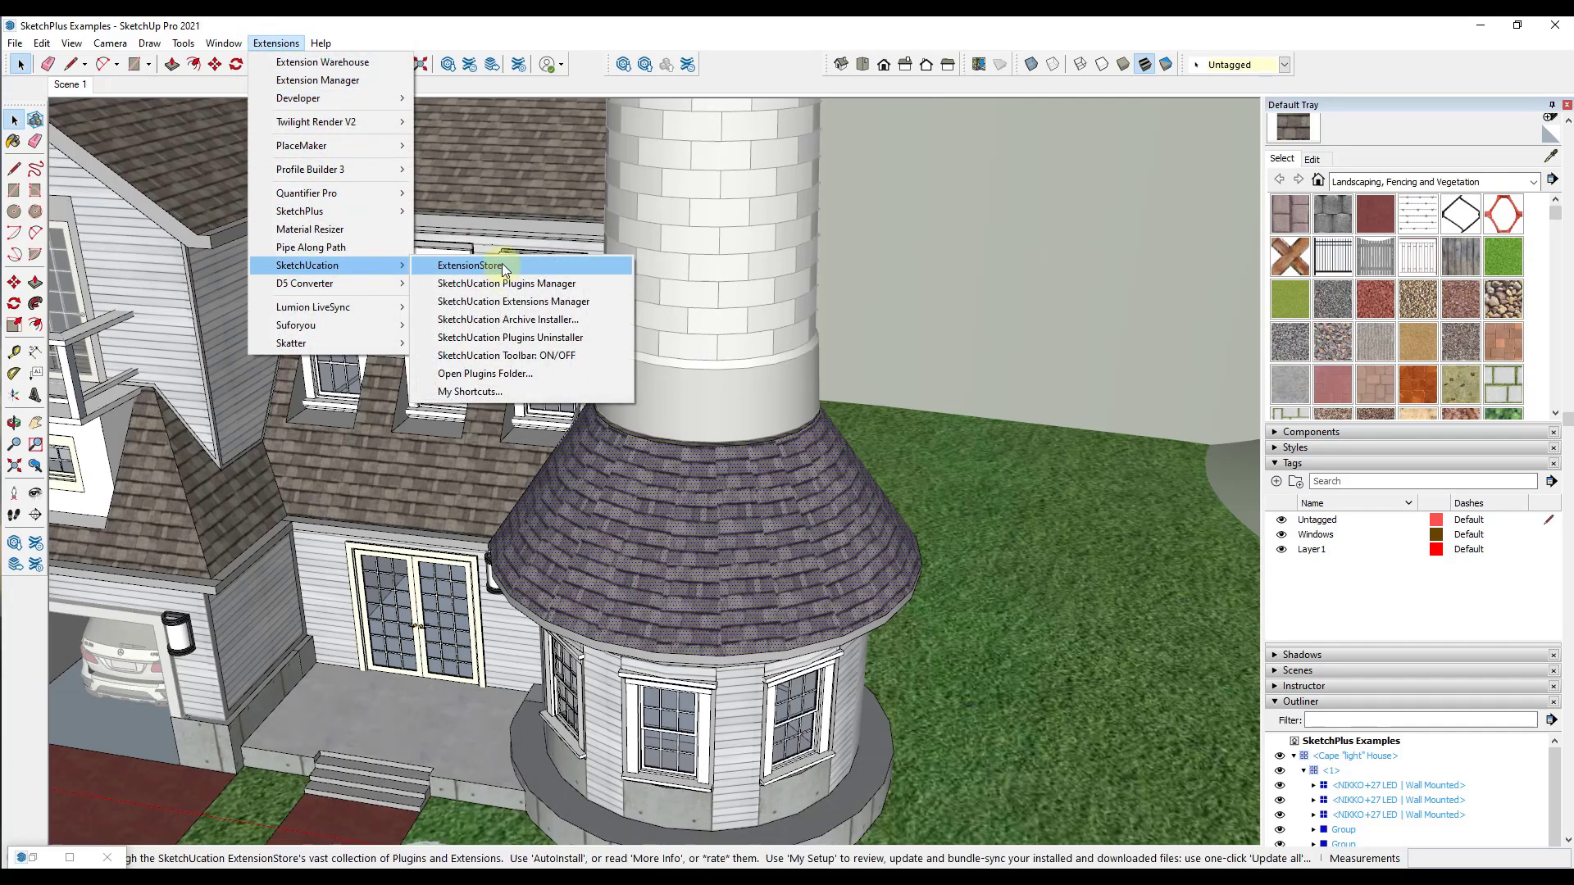
{"action": "left_click", "coordinate": [469, 265]}
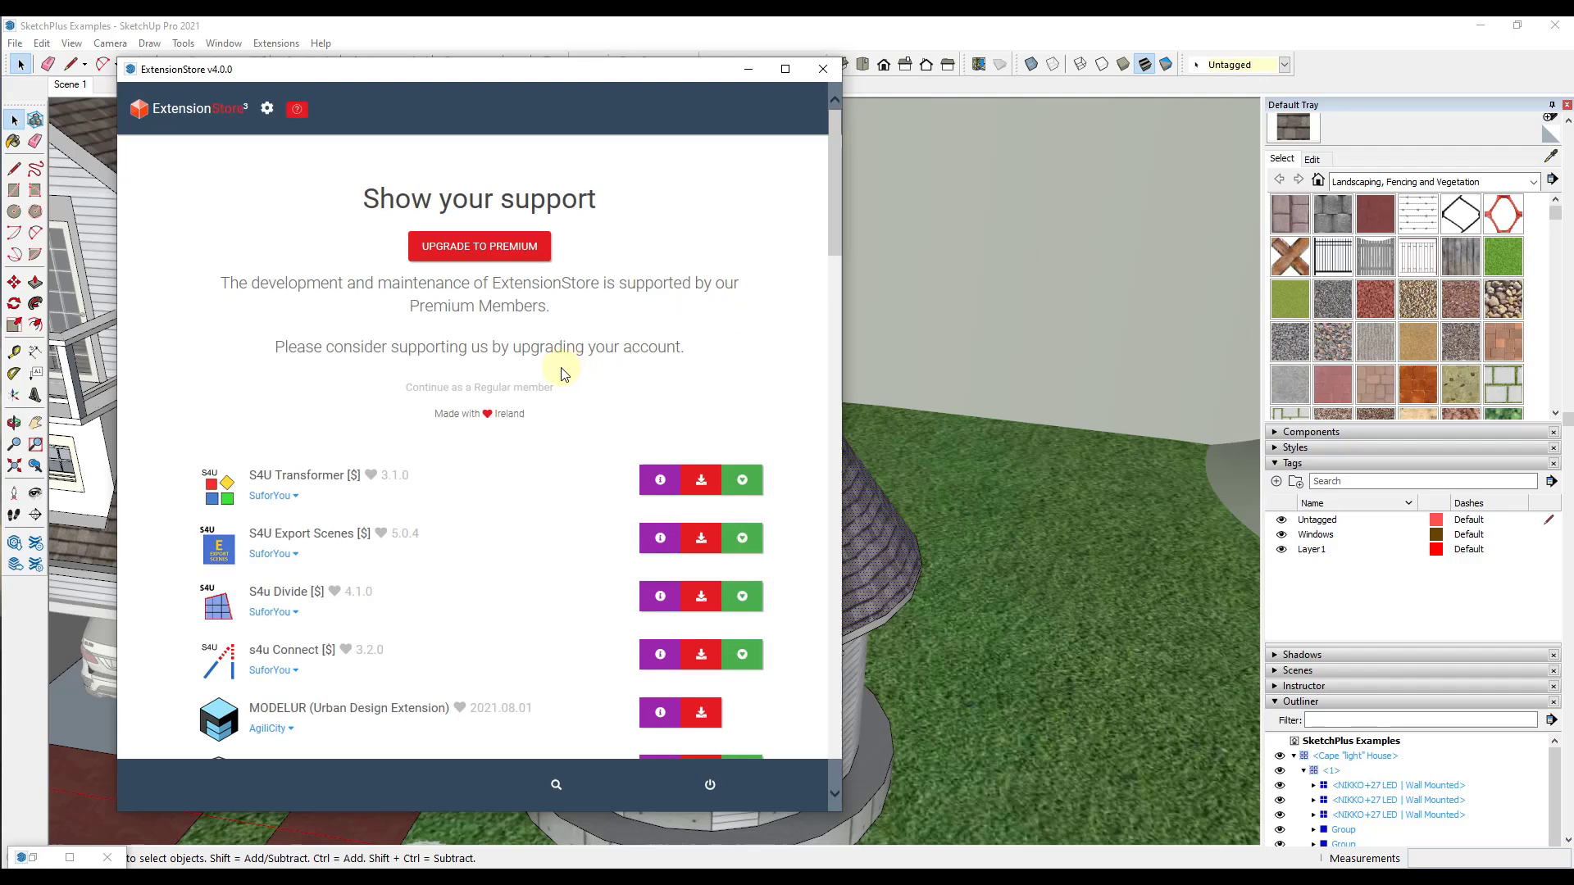
{"action": "scroll", "coordinate": [564, 374], "scroll_direction": "down", "scroll_amount": 5}
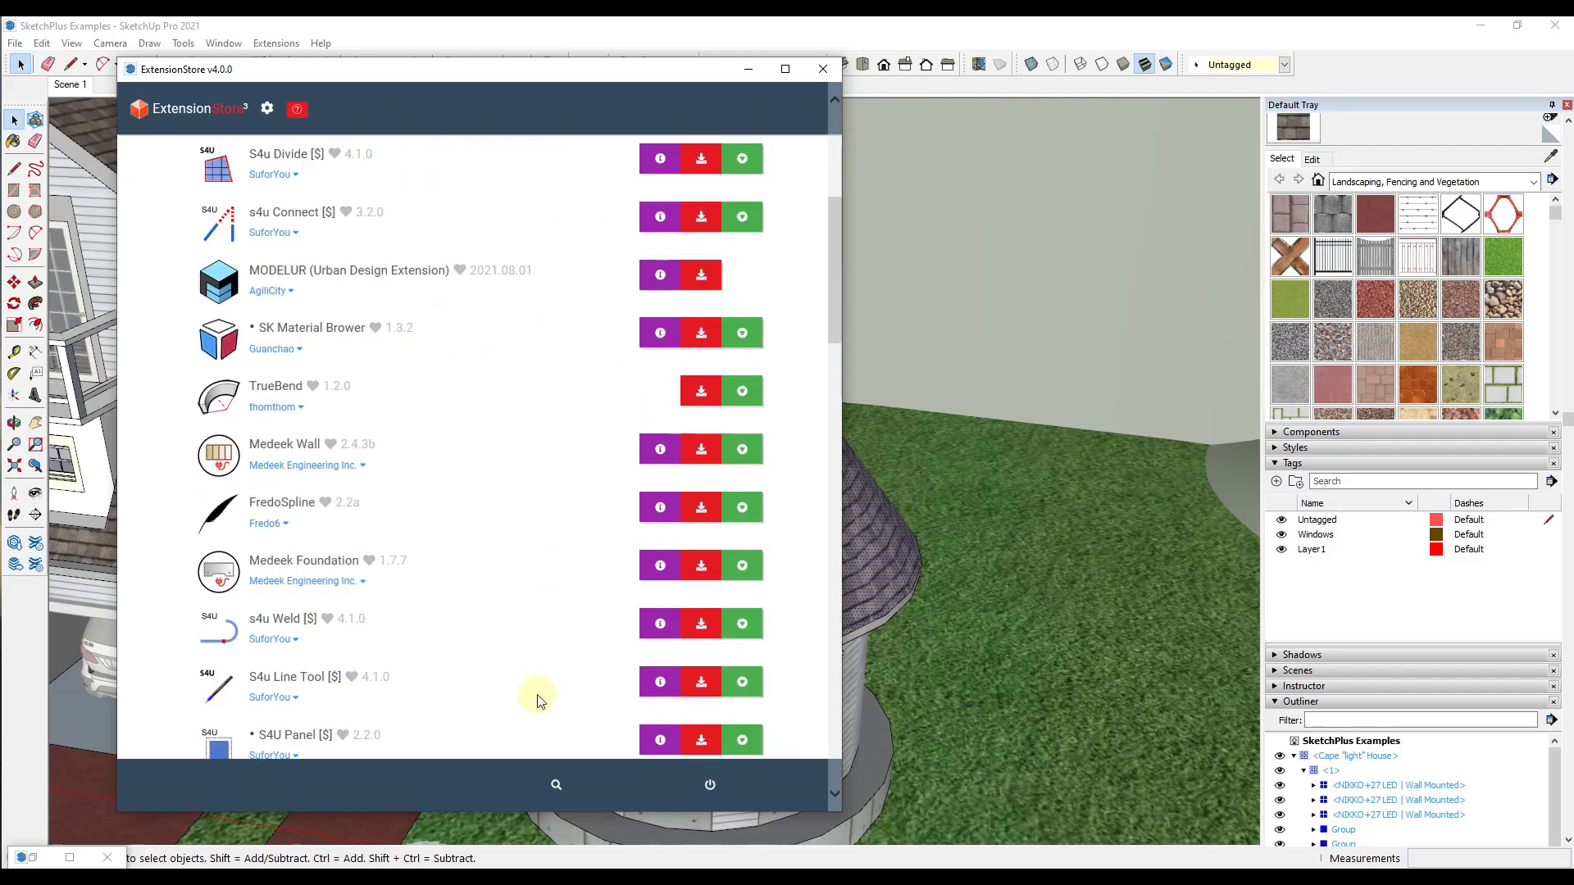
Step: Search the store for 'fredo tools', then bring up the toolbar list
{"action": "left_click", "coordinate": [555, 793]}
{"action": "left_click", "coordinate": [346, 161]}
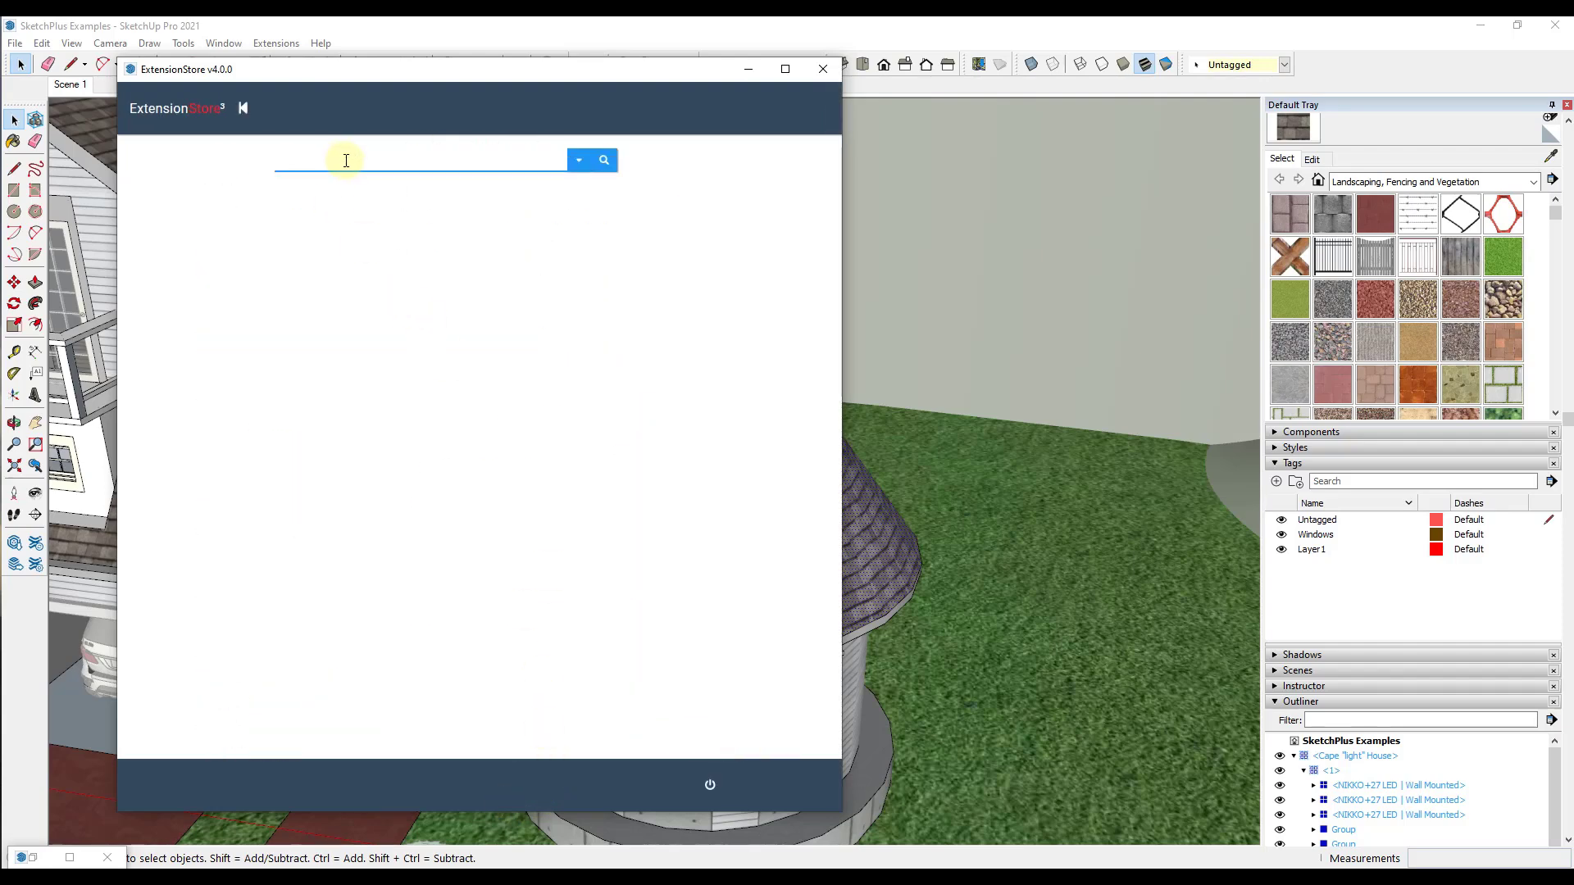
{"action": "type", "text": "fredo tools"}
{"action": "key", "text": "Return"}
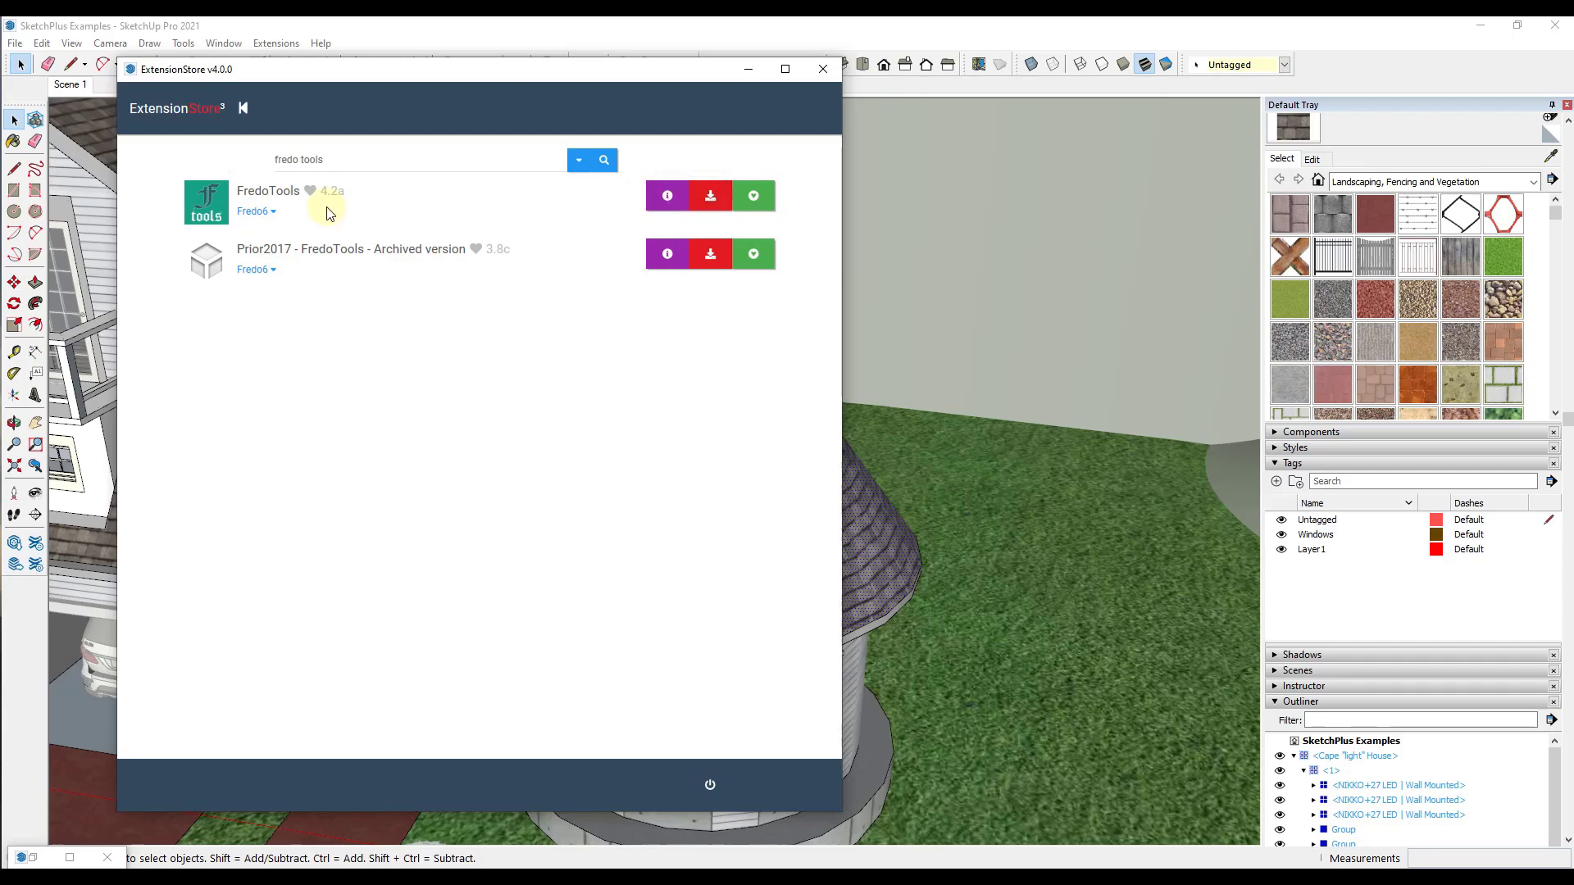
{"action": "right_click", "coordinate": [754, 66]}
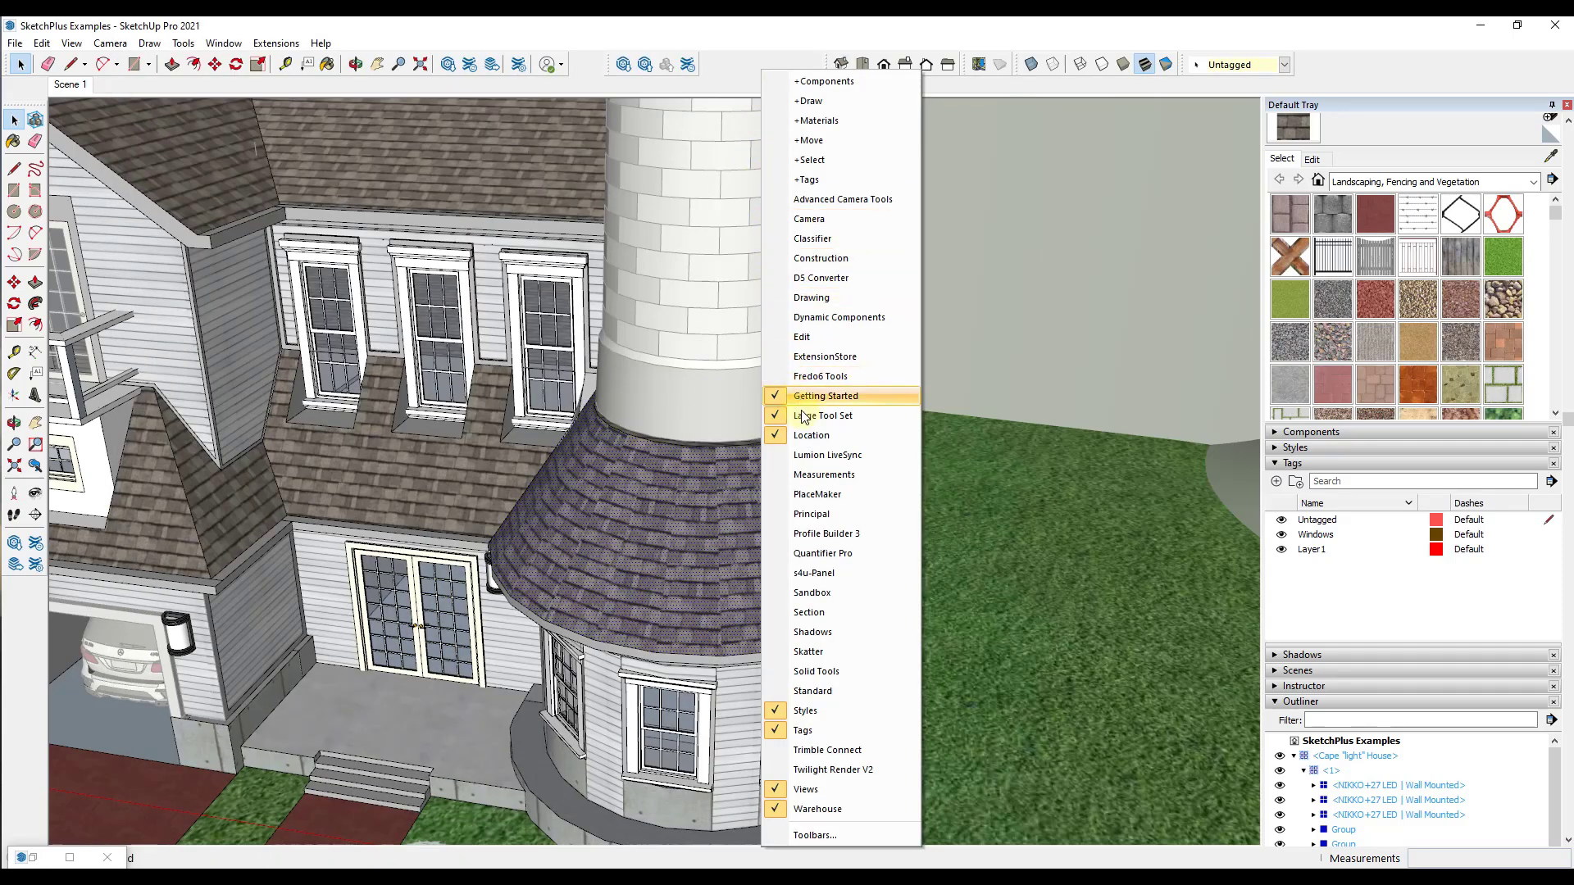
Step: Enable the Fredo6 Tools toolbar, move it aside, and open its Fredo Tools plugin list
{"action": "left_click", "coordinate": [819, 377]}
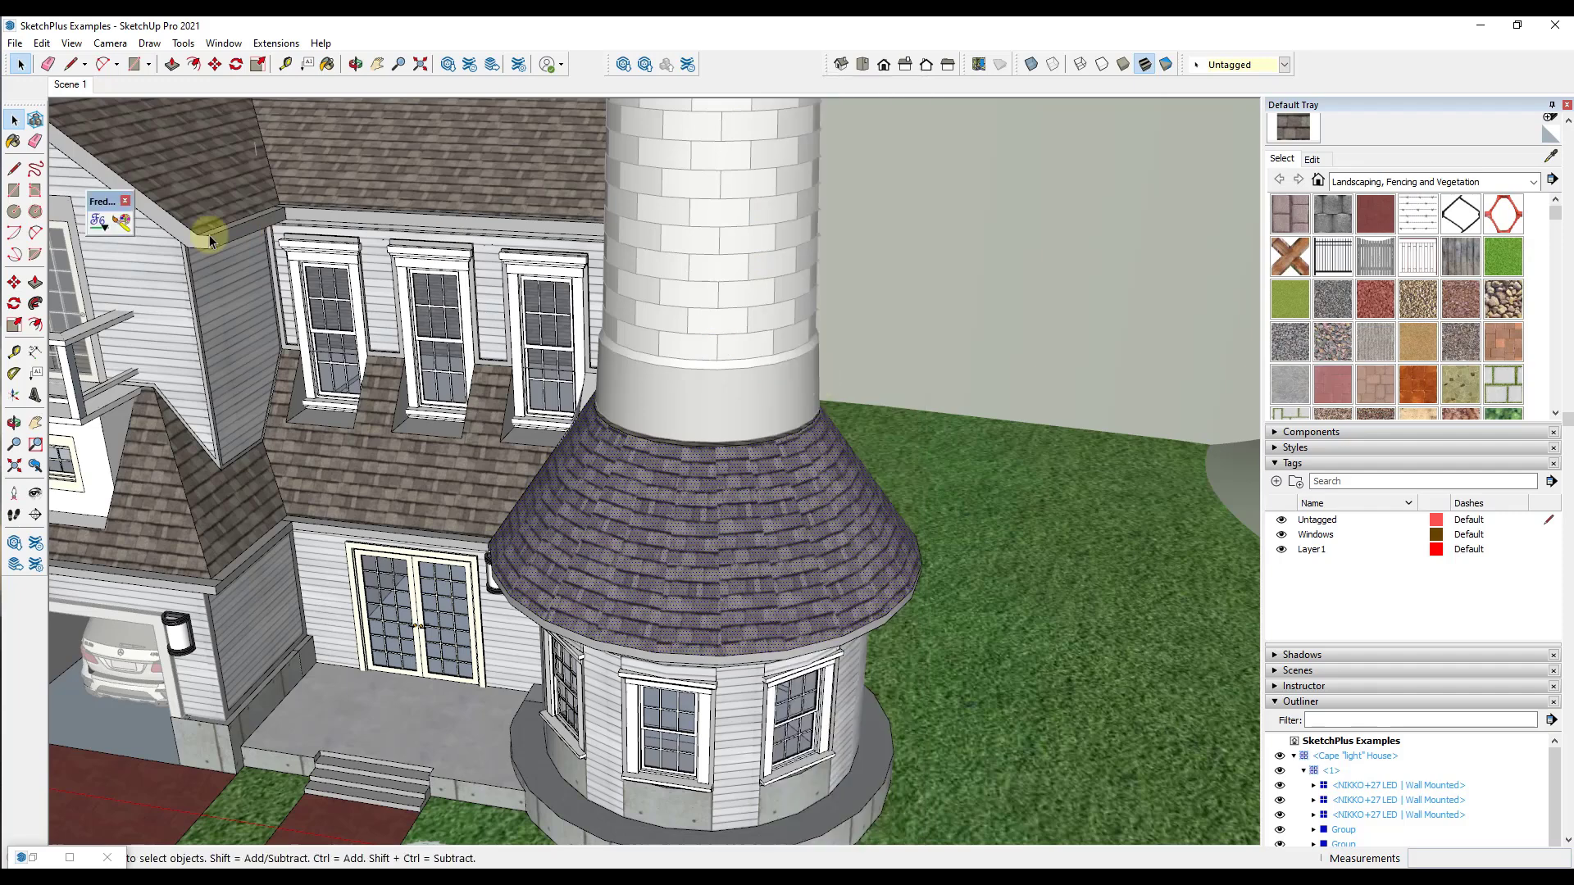
{"action": "left_click_drag", "start_coordinate": [98, 204], "coordinate": [187, 139]}
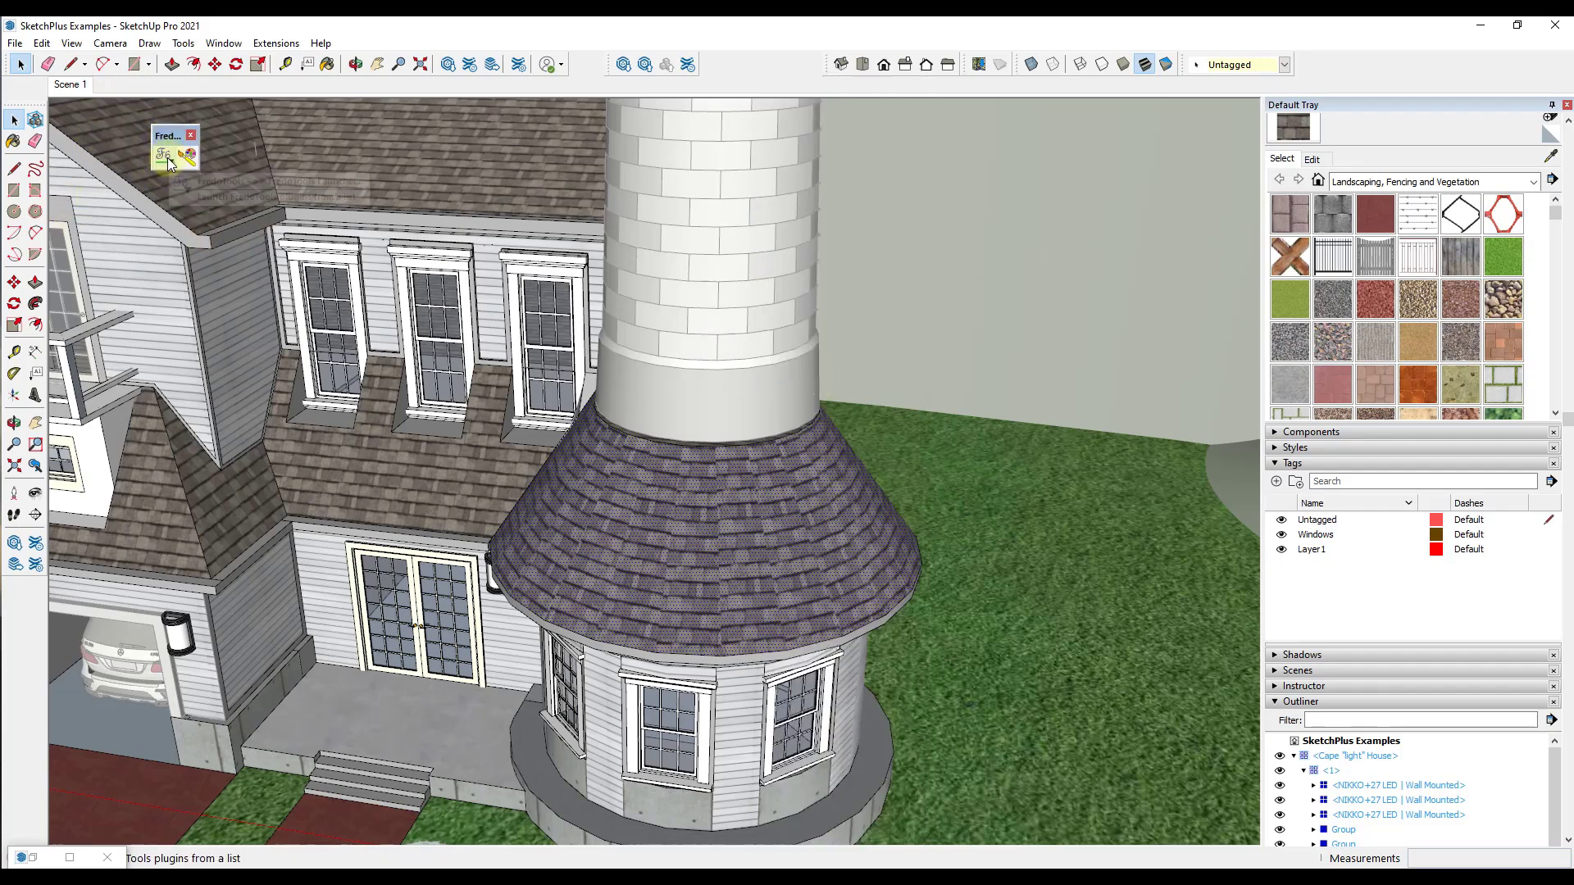
{"action": "left_click", "coordinate": [164, 156]}
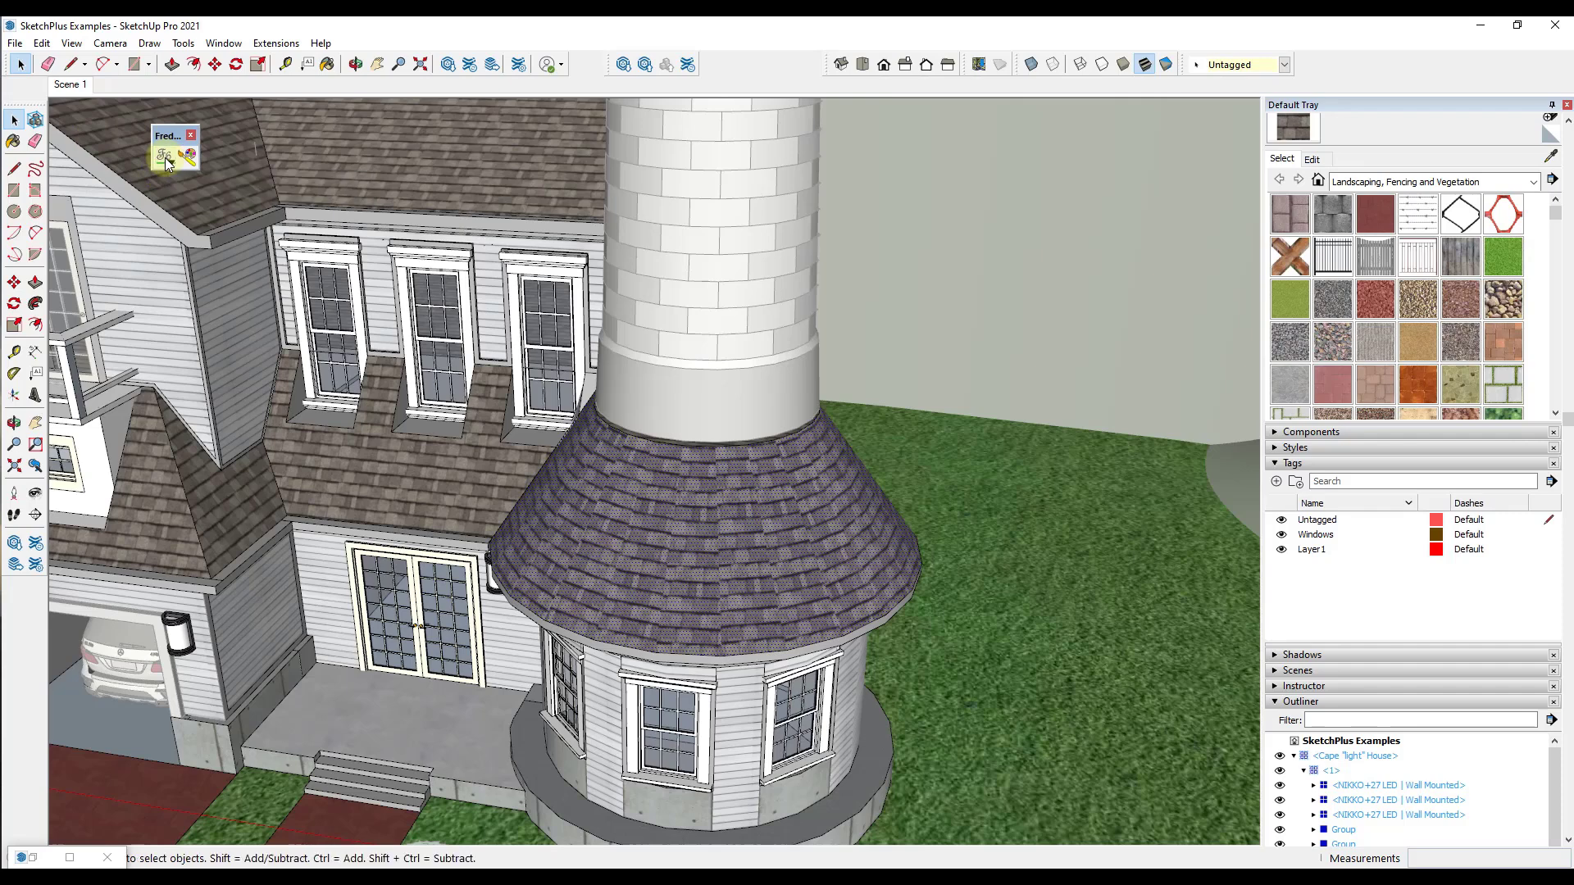
{"action": "left_click", "coordinate": [164, 162]}
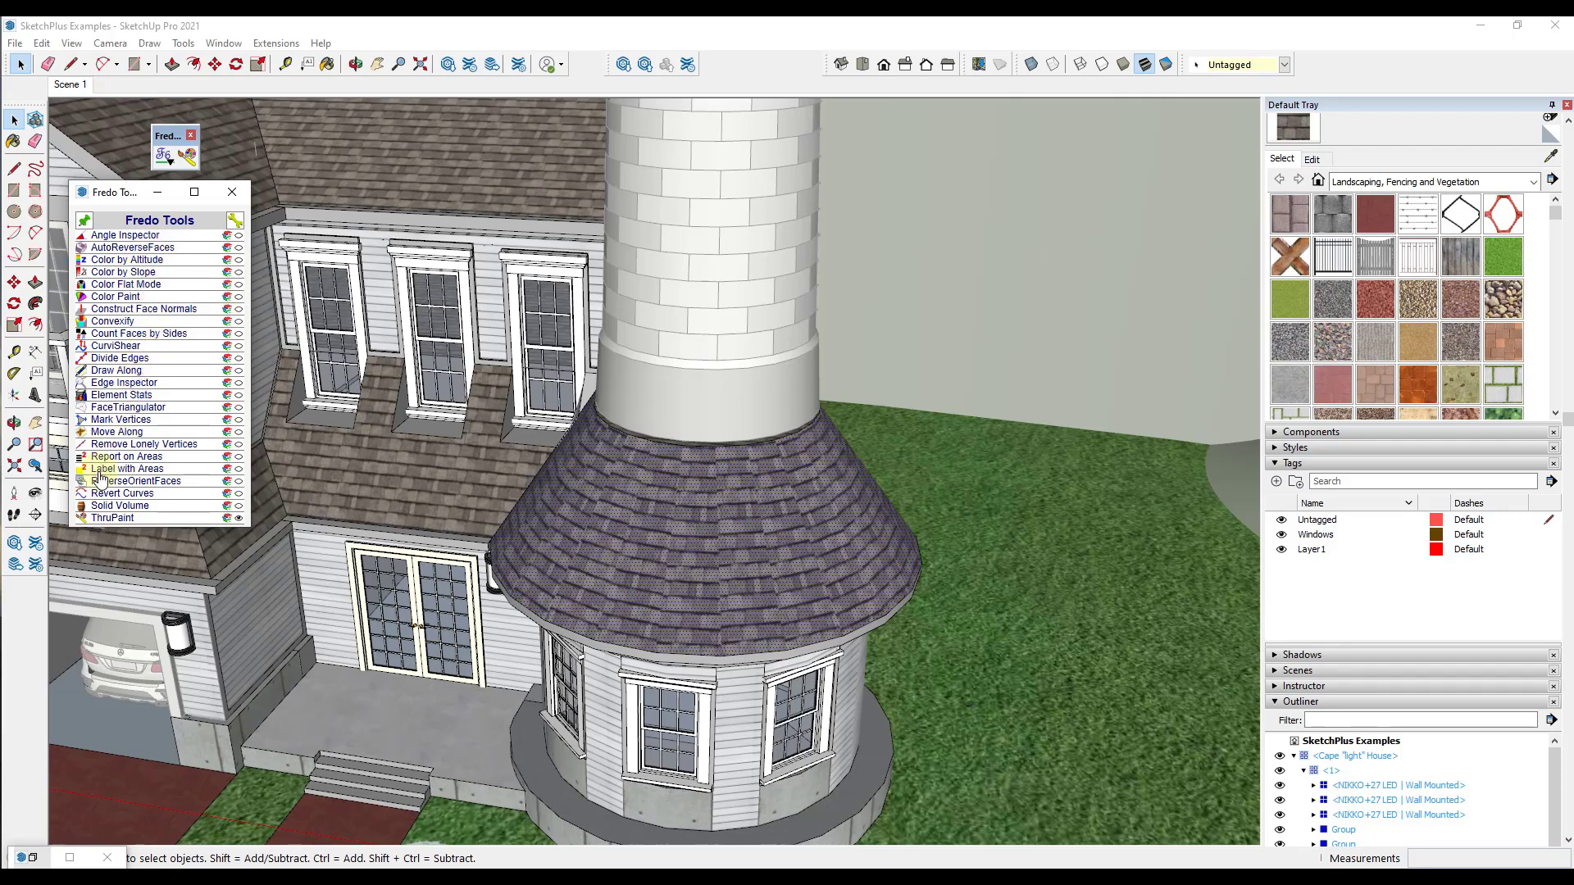
Step: Launch ThruPaint and orbit until the turret's shingled roof faces the camera
{"action": "left_click", "coordinate": [107, 519]}
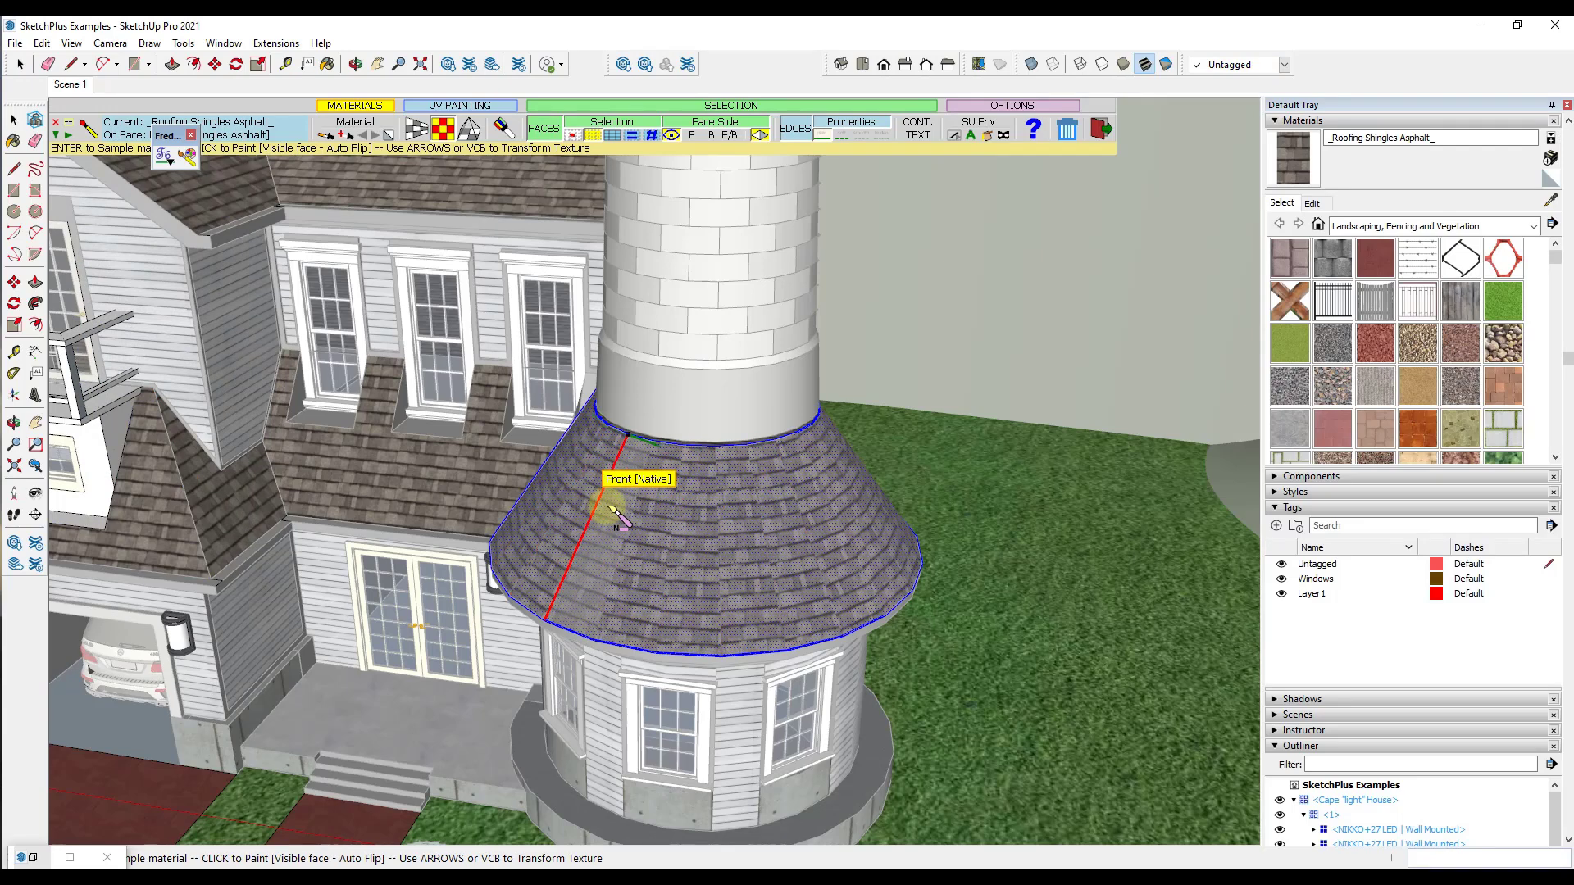
{"action": "mouse_move", "coordinate": [578, 492]}
{"action": "middle_mouse_down"}
{"action": "mouse_move", "coordinate": [900, 501]}
{"action": "mouse_move", "coordinate": [509, 492]}
{"action": "middle_mouse_up"}
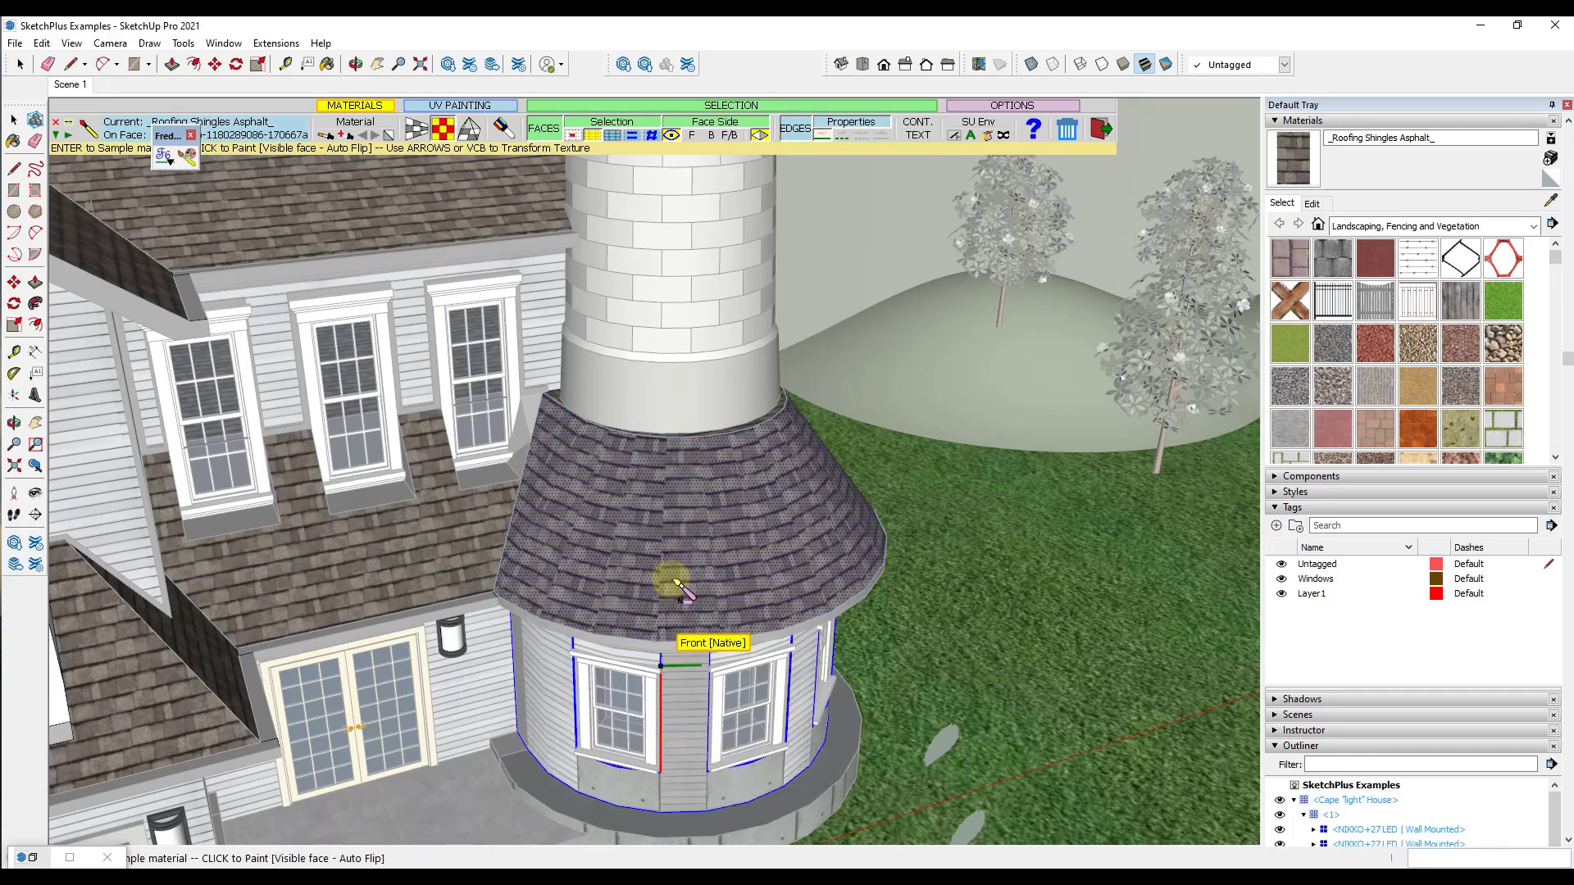
{"action": "middle_click_drag", "start_coordinate": [767, 542], "coordinate": [613, 539]}
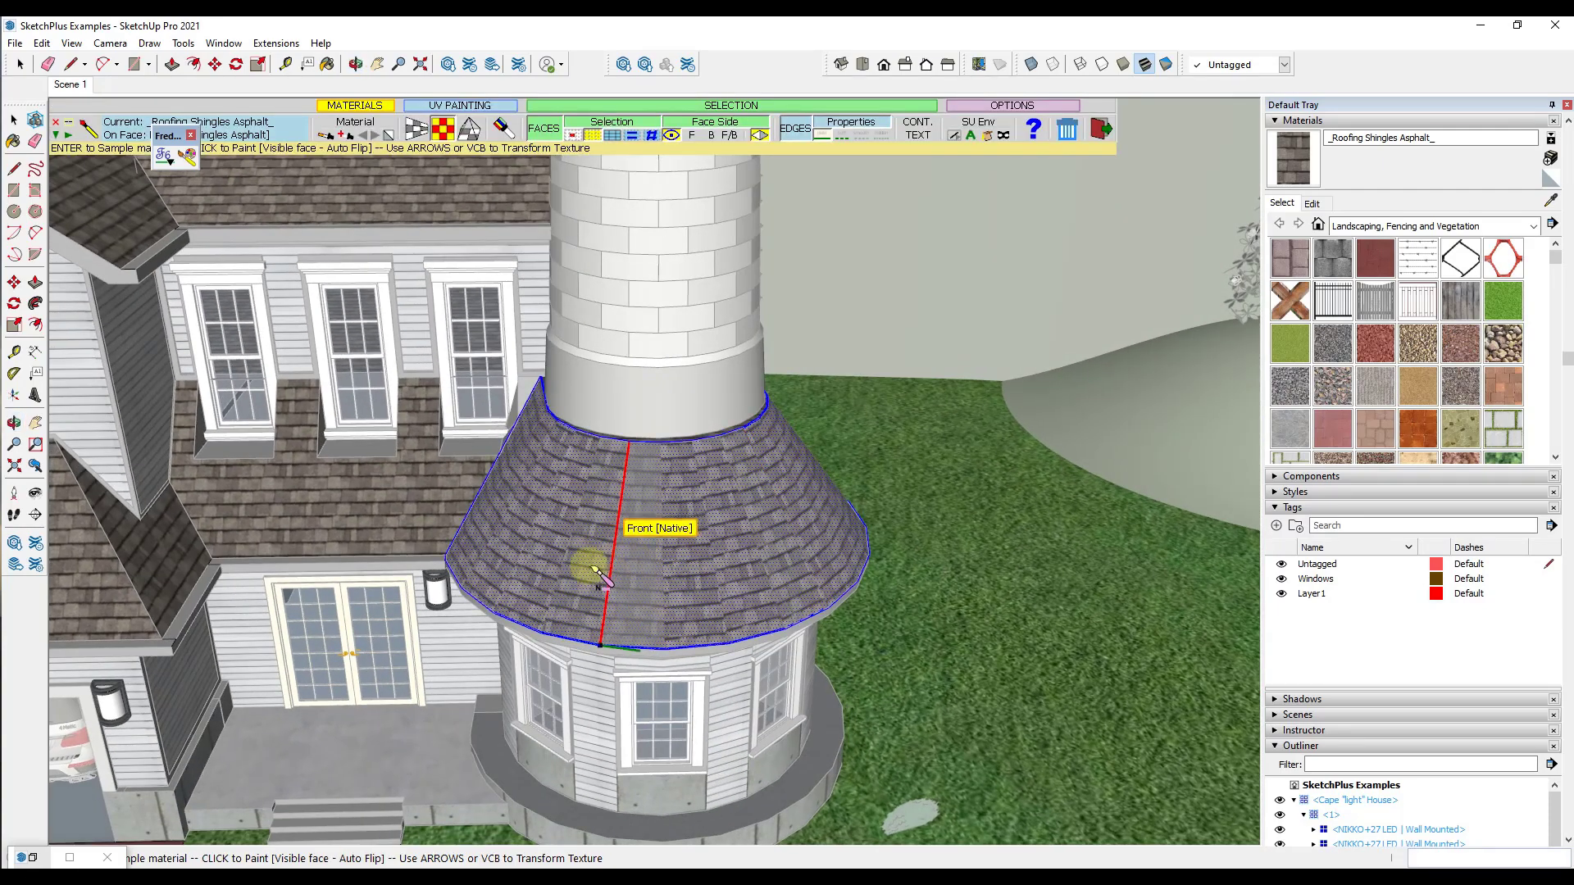
{"action": "middle_click_drag", "start_coordinate": [463, 570], "coordinate": [574, 560]}
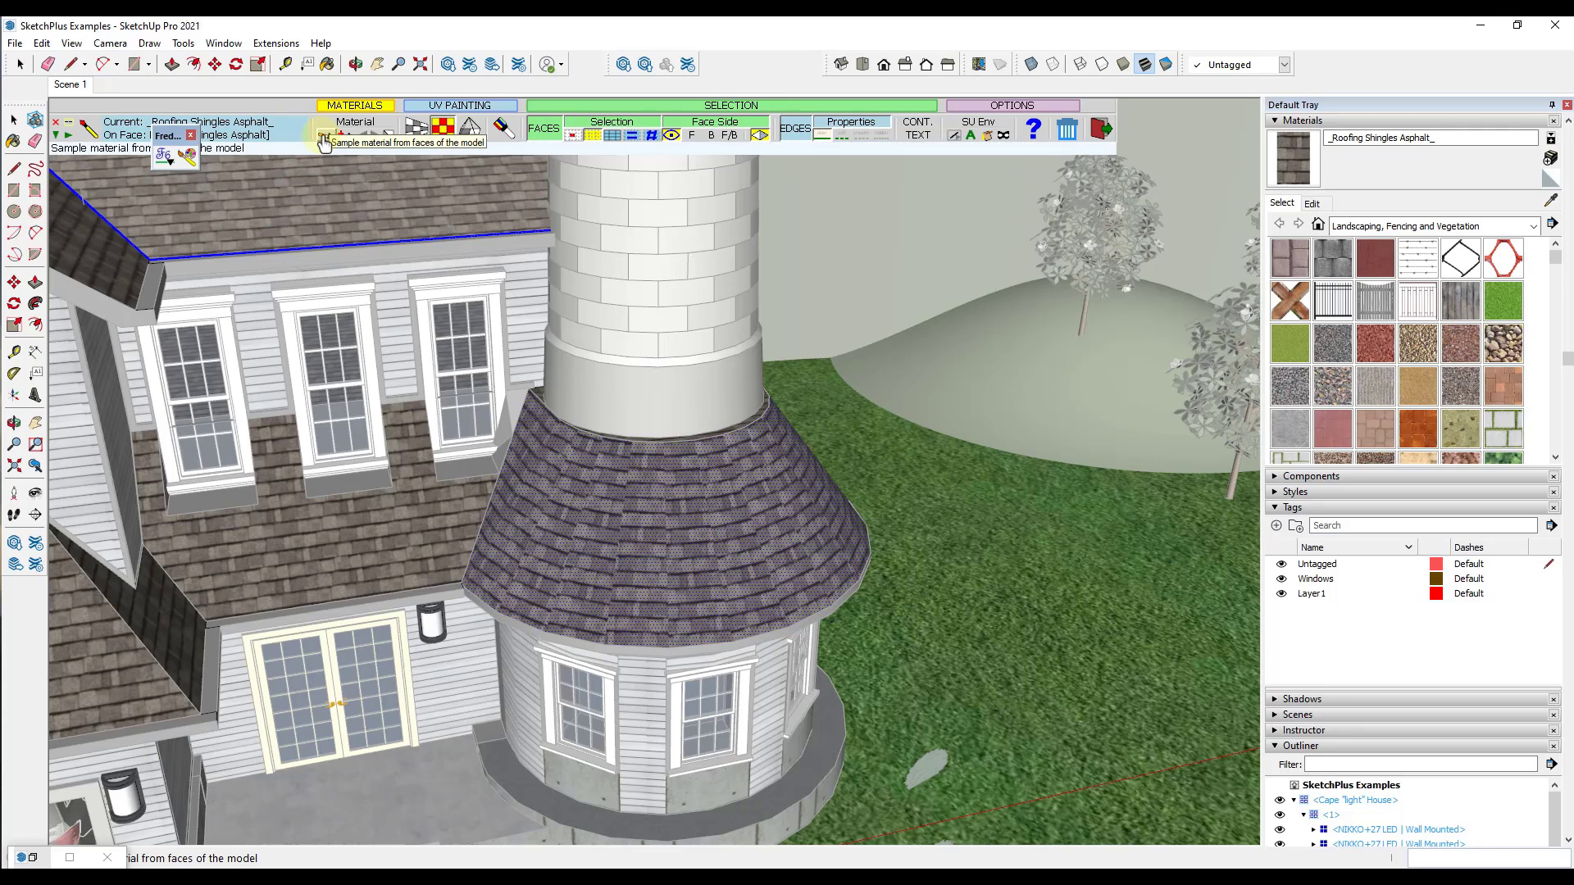
Step: Sample the roof's Roofing Shingles Asphalt material and drag the translation handle to offset it
{"action": "left_click", "coordinate": [324, 140]}
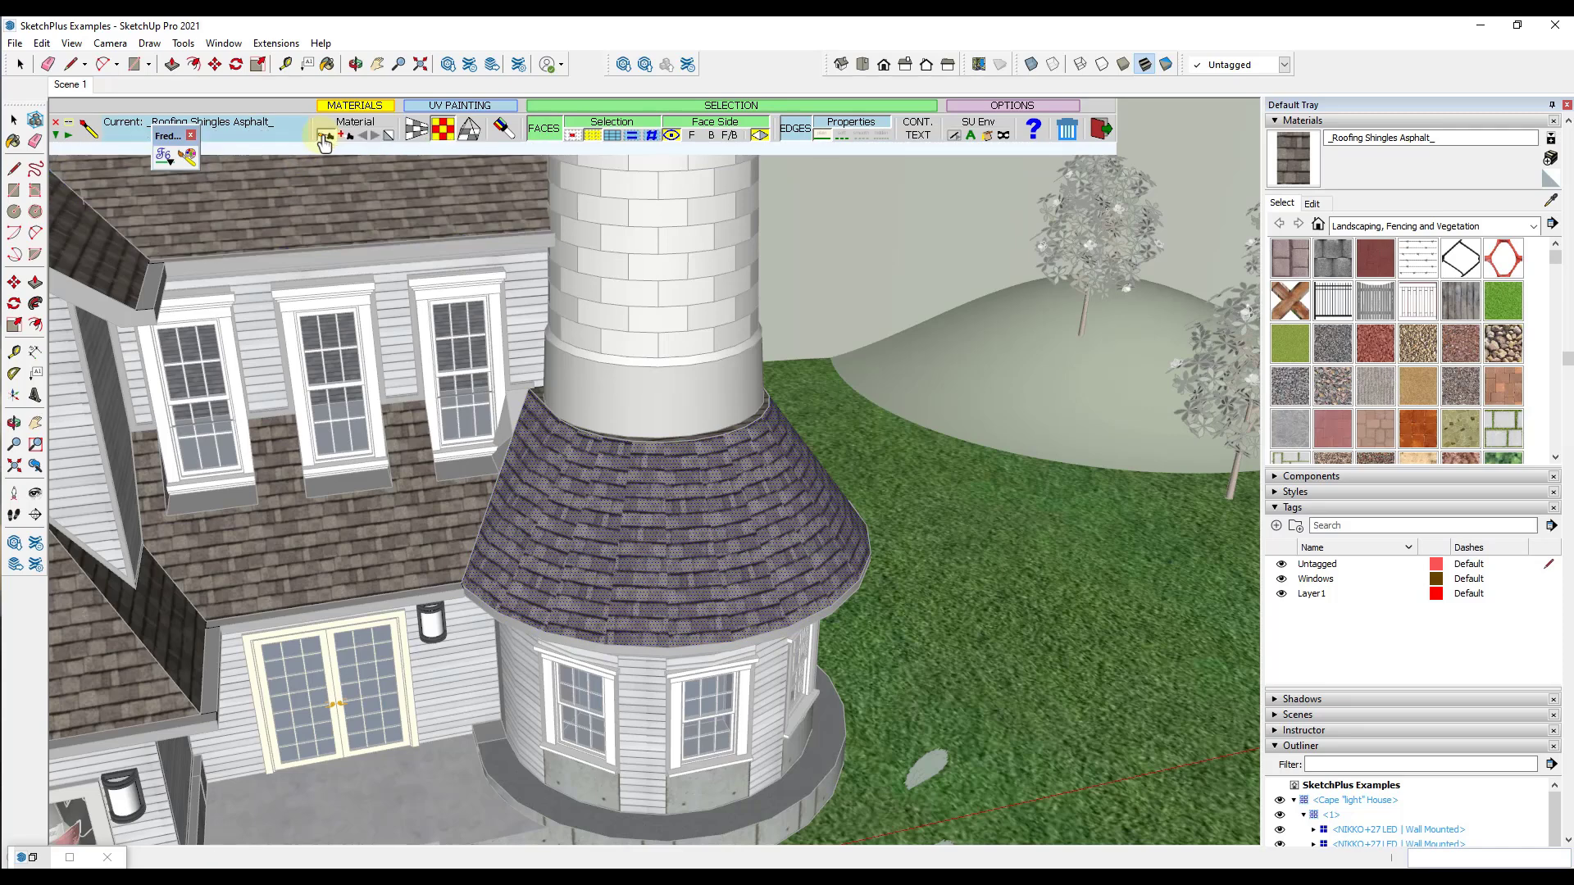
{"action": "left_click", "coordinate": [630, 554]}
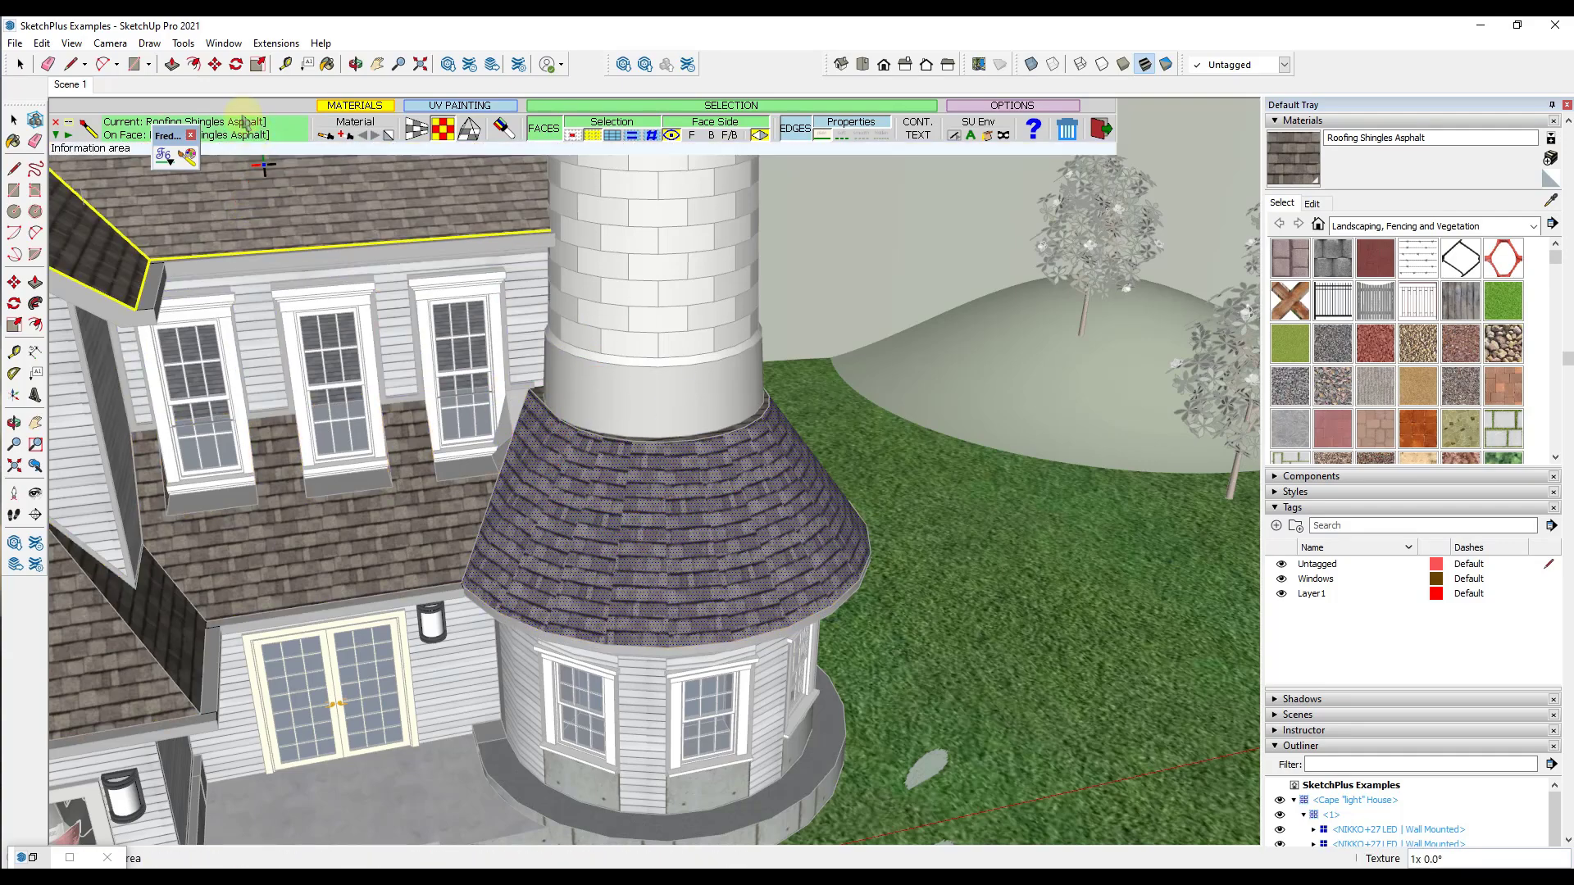
{"action": "mouse_move", "coordinate": [548, 583]}
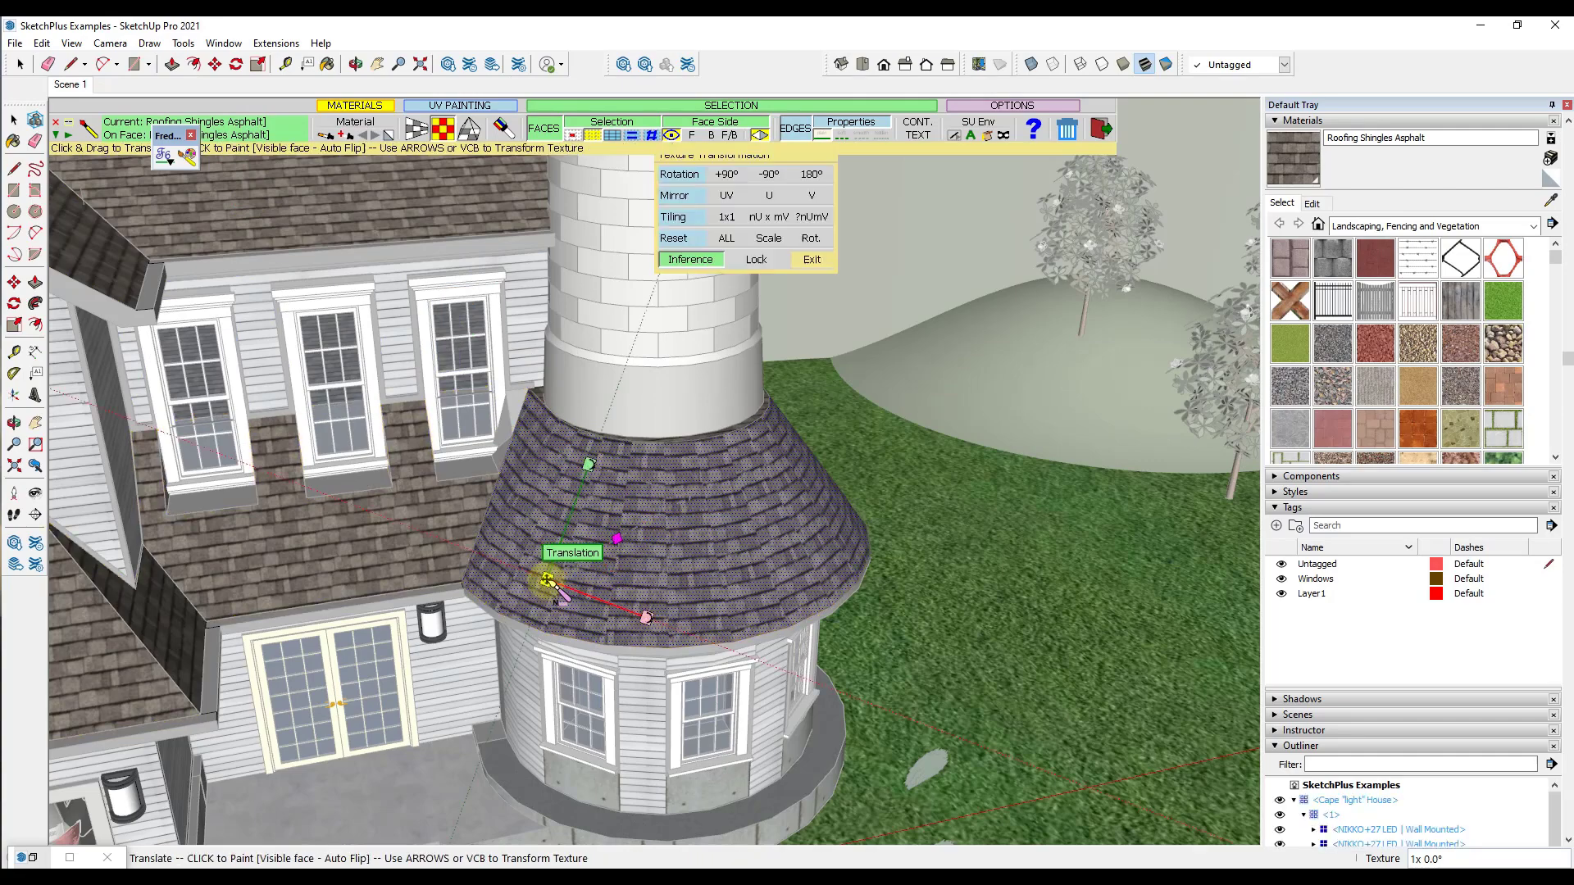
{"action": "mouse_move", "coordinate": [547, 582]}
{"action": "left_mouse_down"}
{"action": "mouse_move", "coordinate": [517, 583]}
{"action": "mouse_move", "coordinate": [581, 589]}
{"action": "mouse_move", "coordinate": [547, 580]}
{"action": "left_mouse_up"}
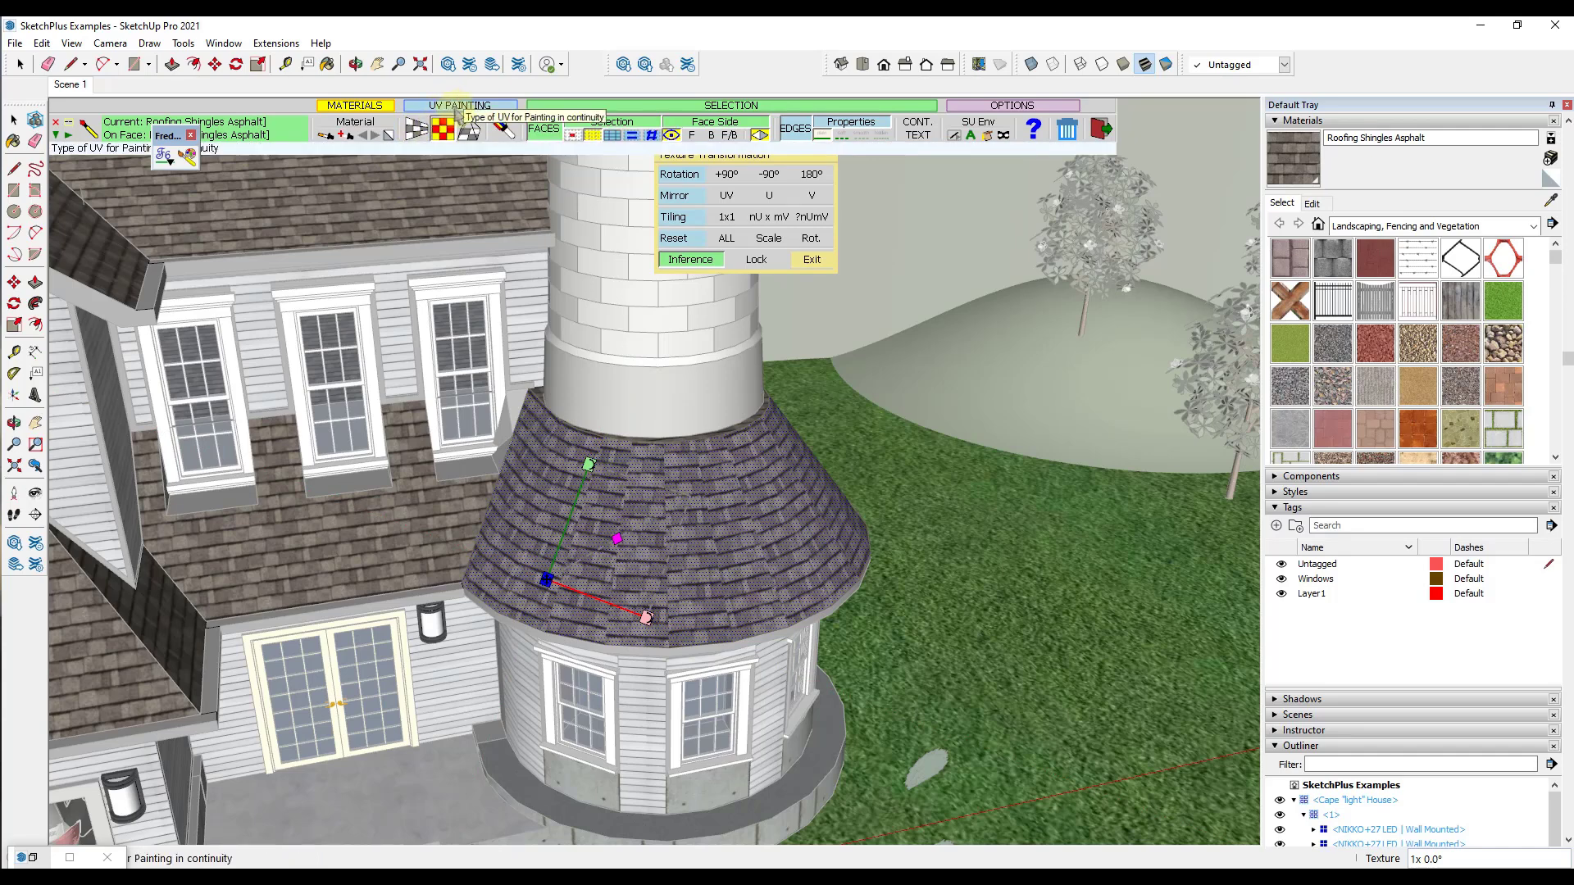
Step: Apply QuadMesh UV mapping to the turret roof, dismiss the 10-unpainted-faces warning, and reopen texture transformation
{"action": "left_click", "coordinate": [415, 133]}
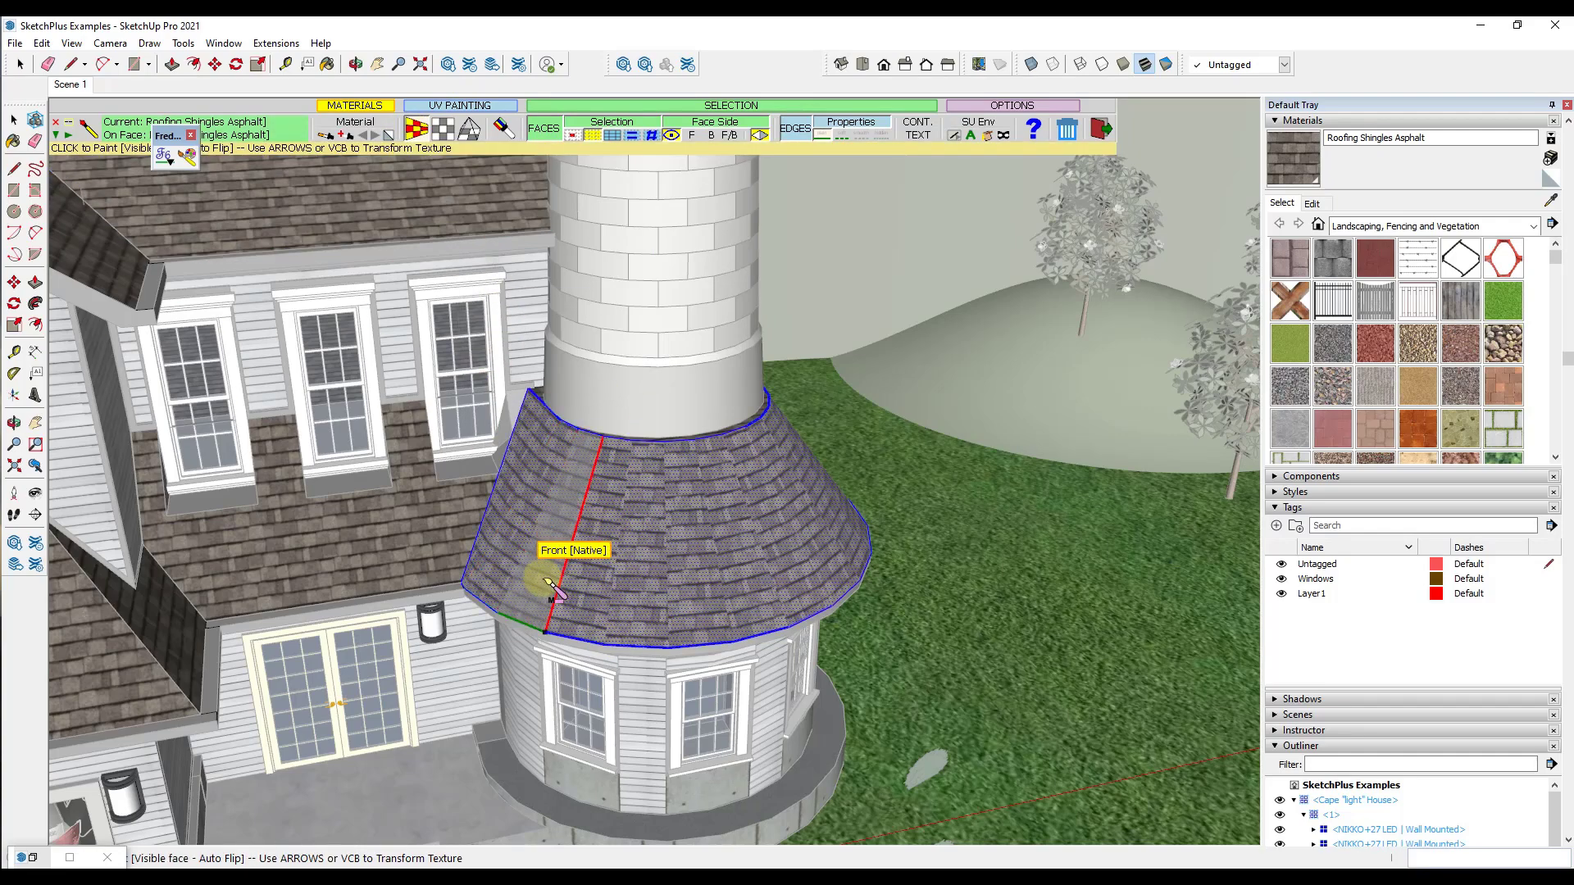
{"action": "left_click", "coordinate": [529, 577]}
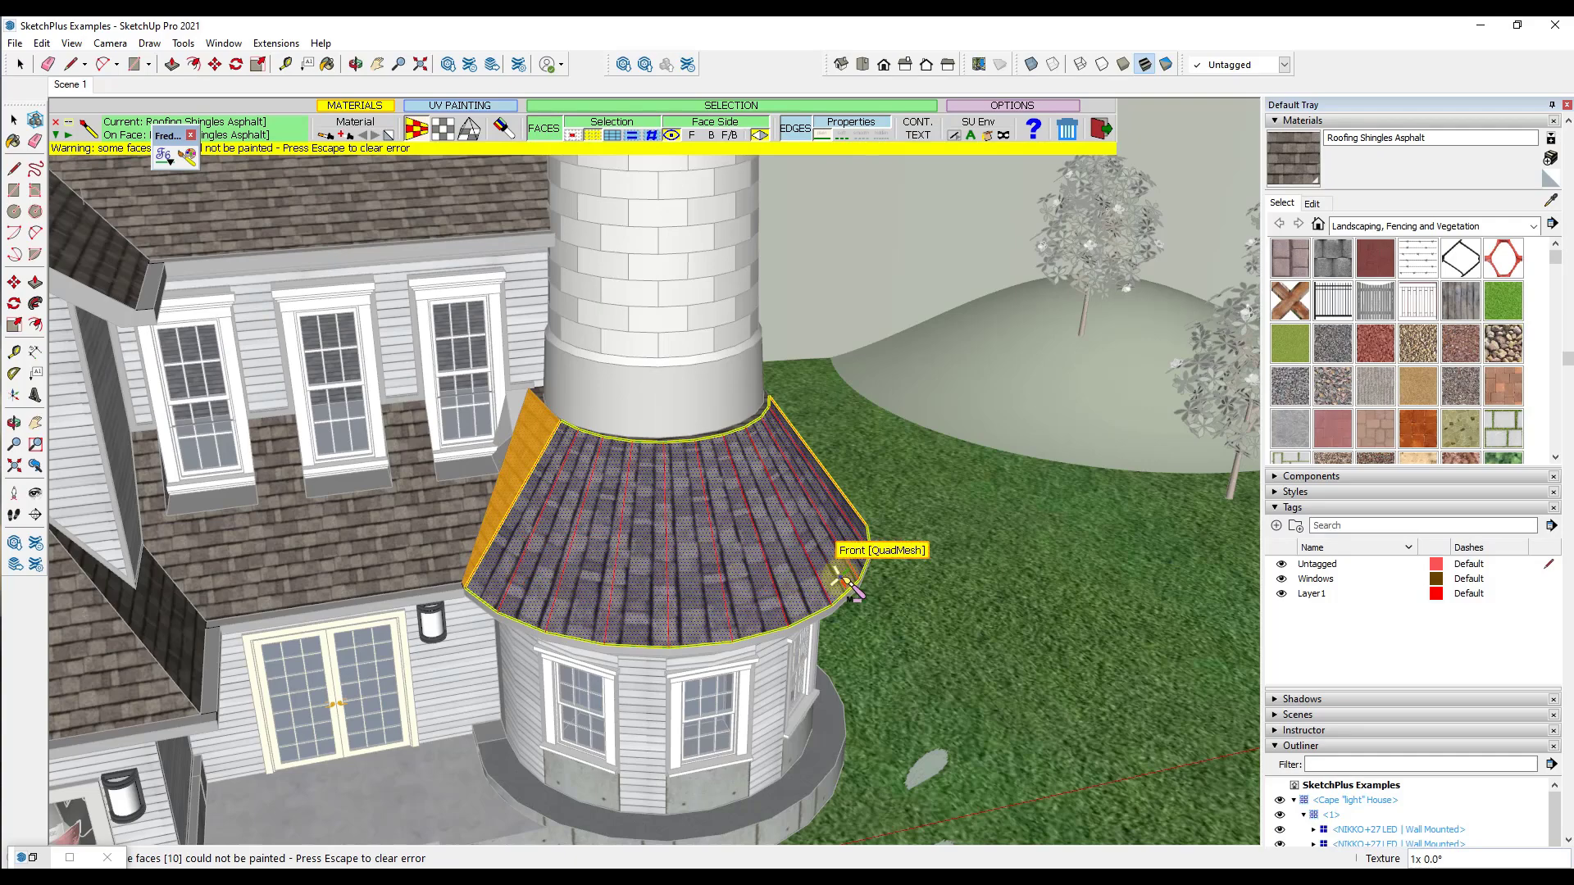
{"action": "key", "text": "Escape"}
{"action": "middle_click_drag", "start_coordinate": [902, 551], "coordinate": [812, 557]}
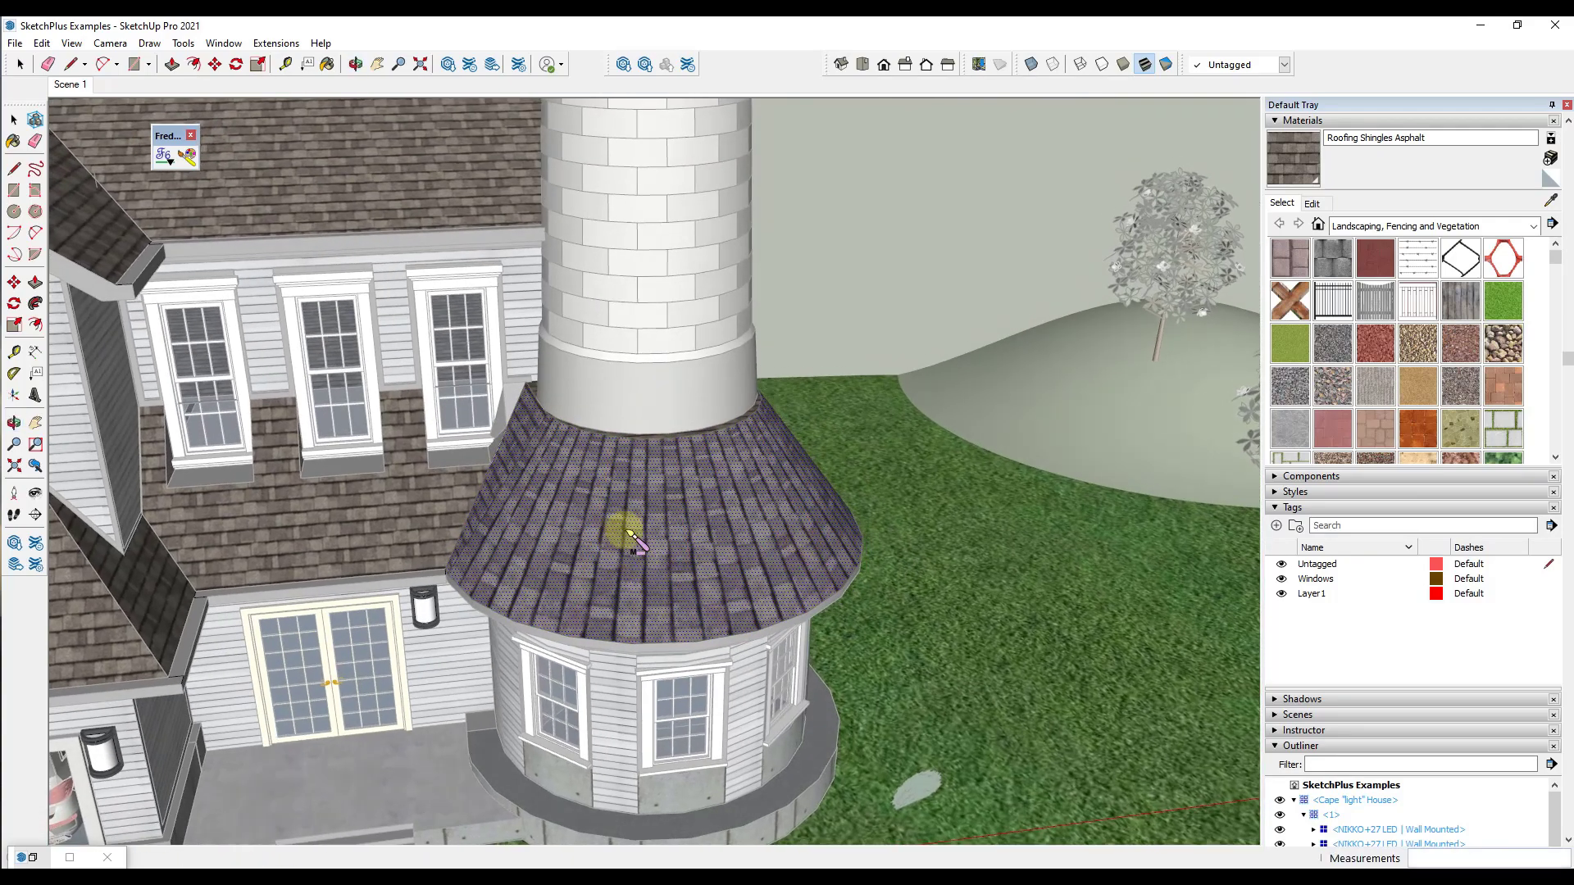
{"action": "left_click", "coordinate": [631, 541]}
{"action": "scroll", "coordinate": [635, 541], "scroll_direction": "up", "scroll_amount": 1}
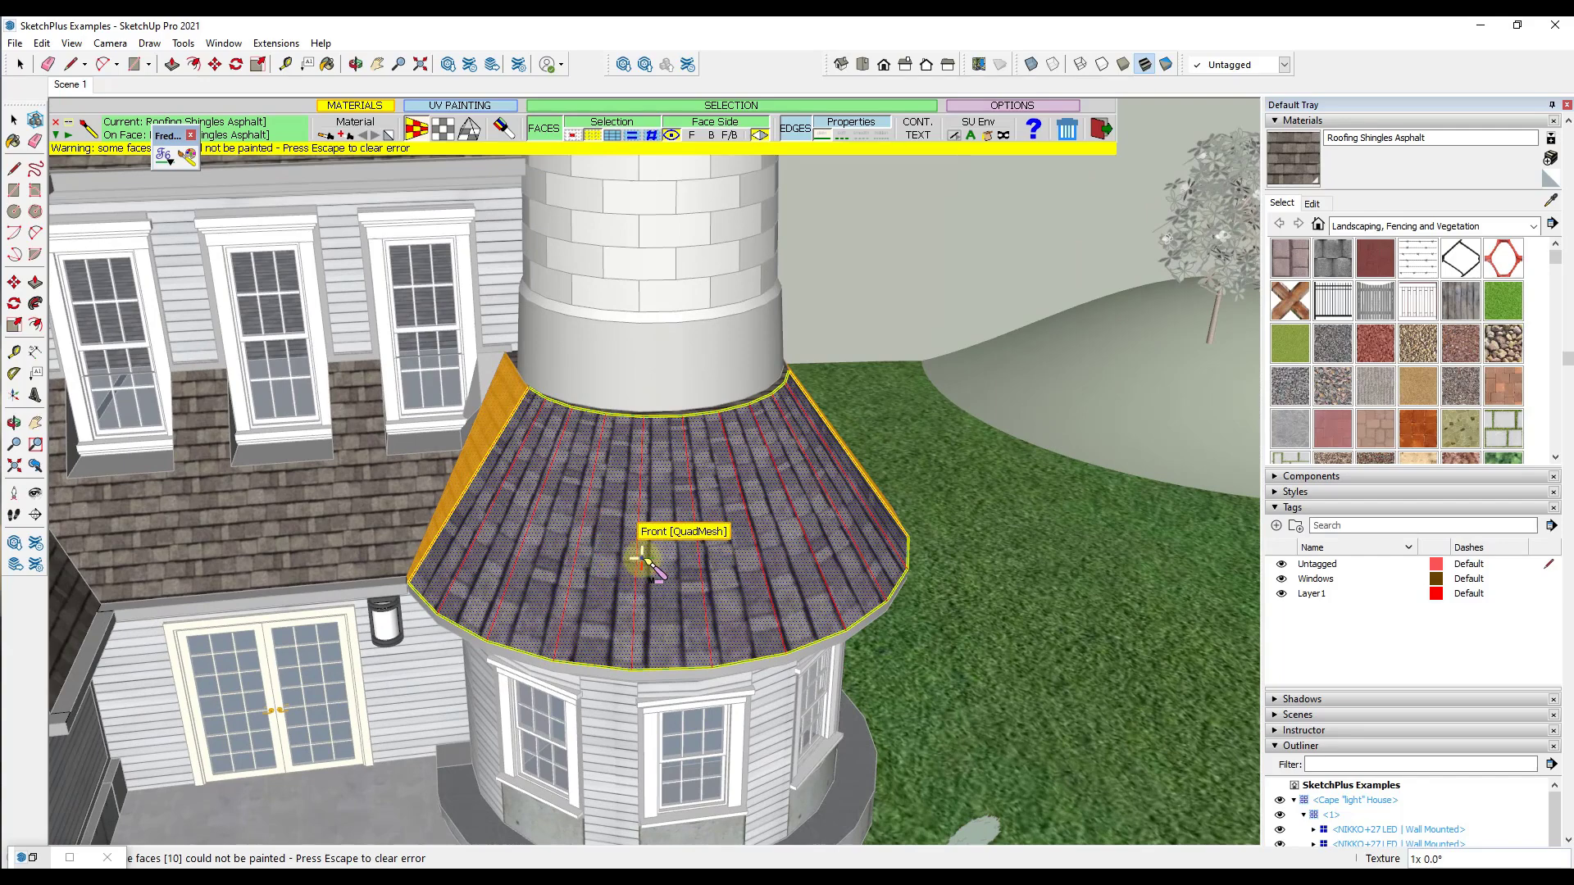
{"action": "mouse_move", "coordinate": [643, 562]}
{"action": "middle_mouse_down"}
{"action": "mouse_move", "coordinate": [717, 563]}
{"action": "mouse_move", "coordinate": [643, 563]}
{"action": "middle_mouse_up"}
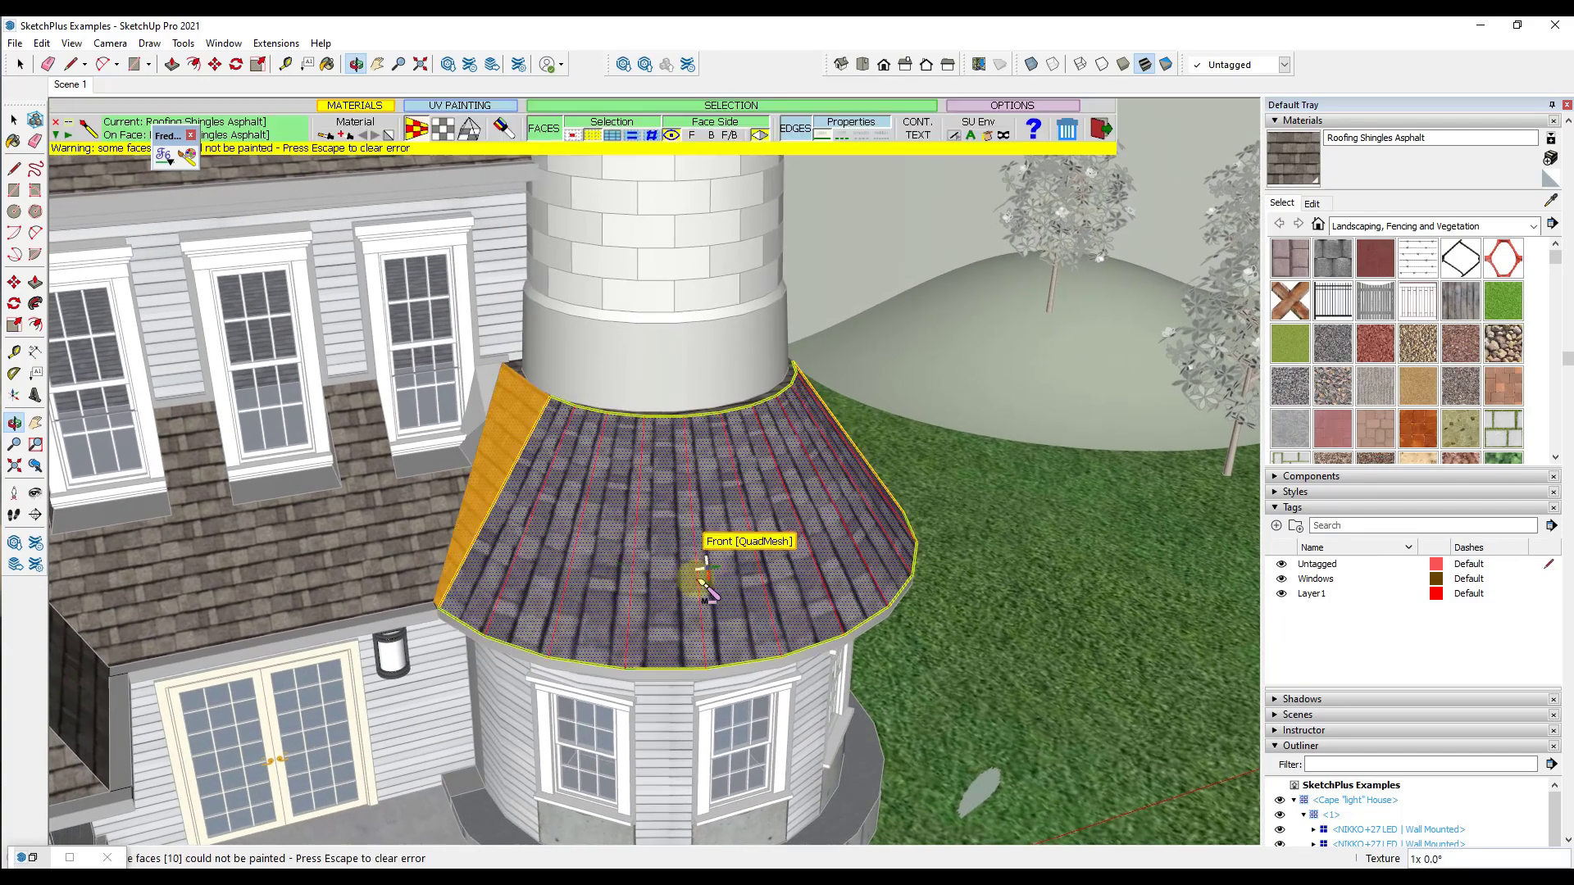
{"action": "left_click", "coordinate": [523, 629]}
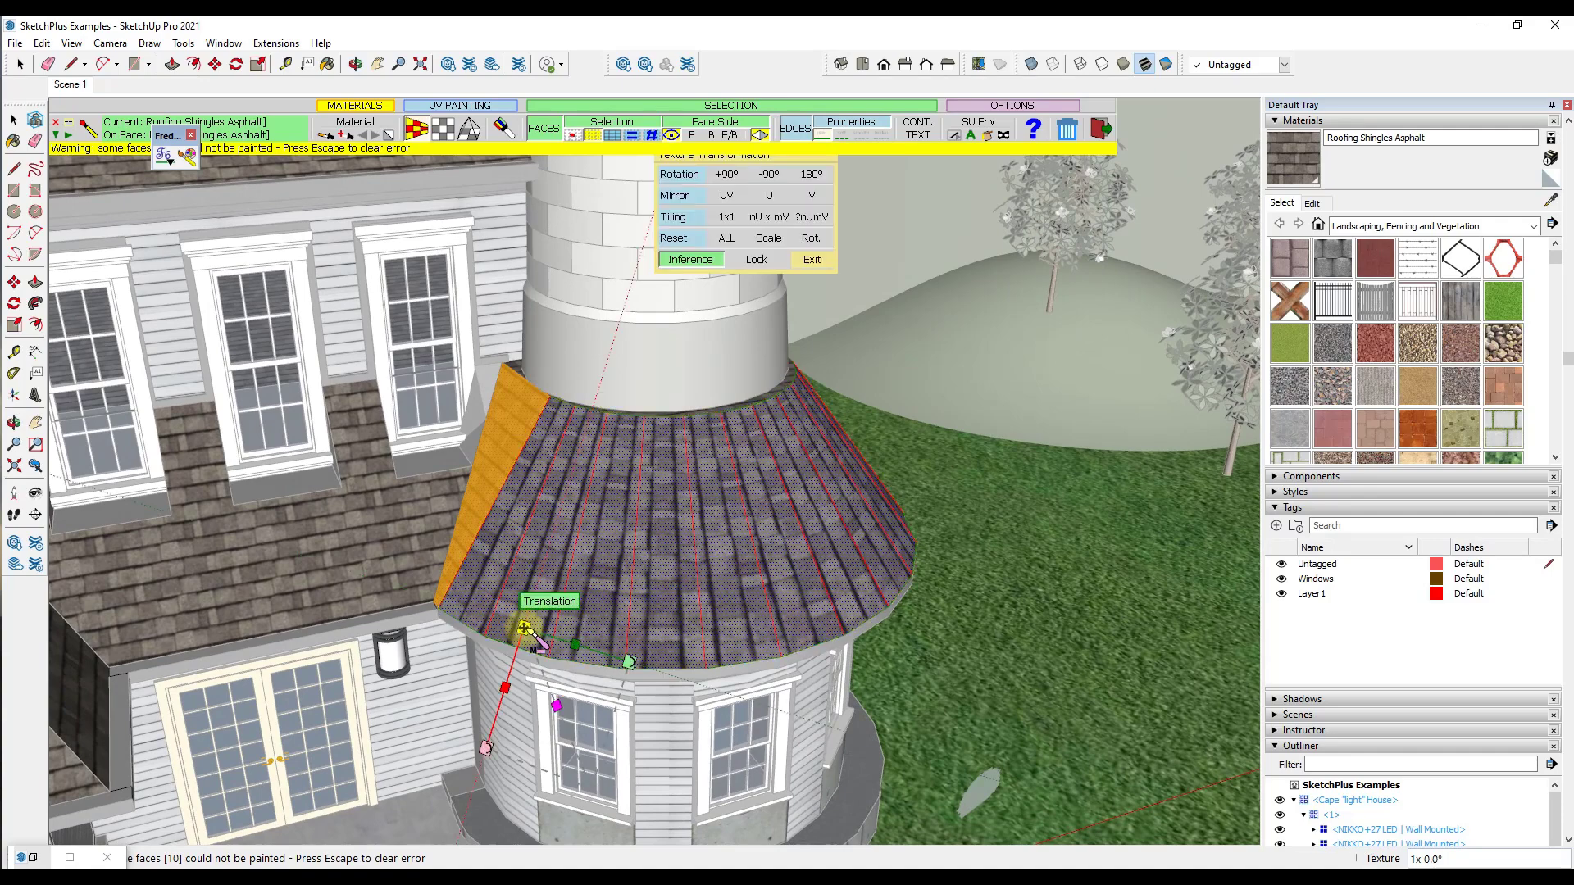
Step: Nudge the shingle texture, rotate it +90°, then exit ThruPaint and orbit to check the roof
{"action": "left_click", "coordinate": [558, 713]}
{"action": "mouse_move", "coordinate": [523, 635]}
{"action": "left_mouse_down"}
{"action": "mouse_move", "coordinate": [515, 617]}
{"action": "mouse_move", "coordinate": [515, 640]}
{"action": "left_mouse_up"}
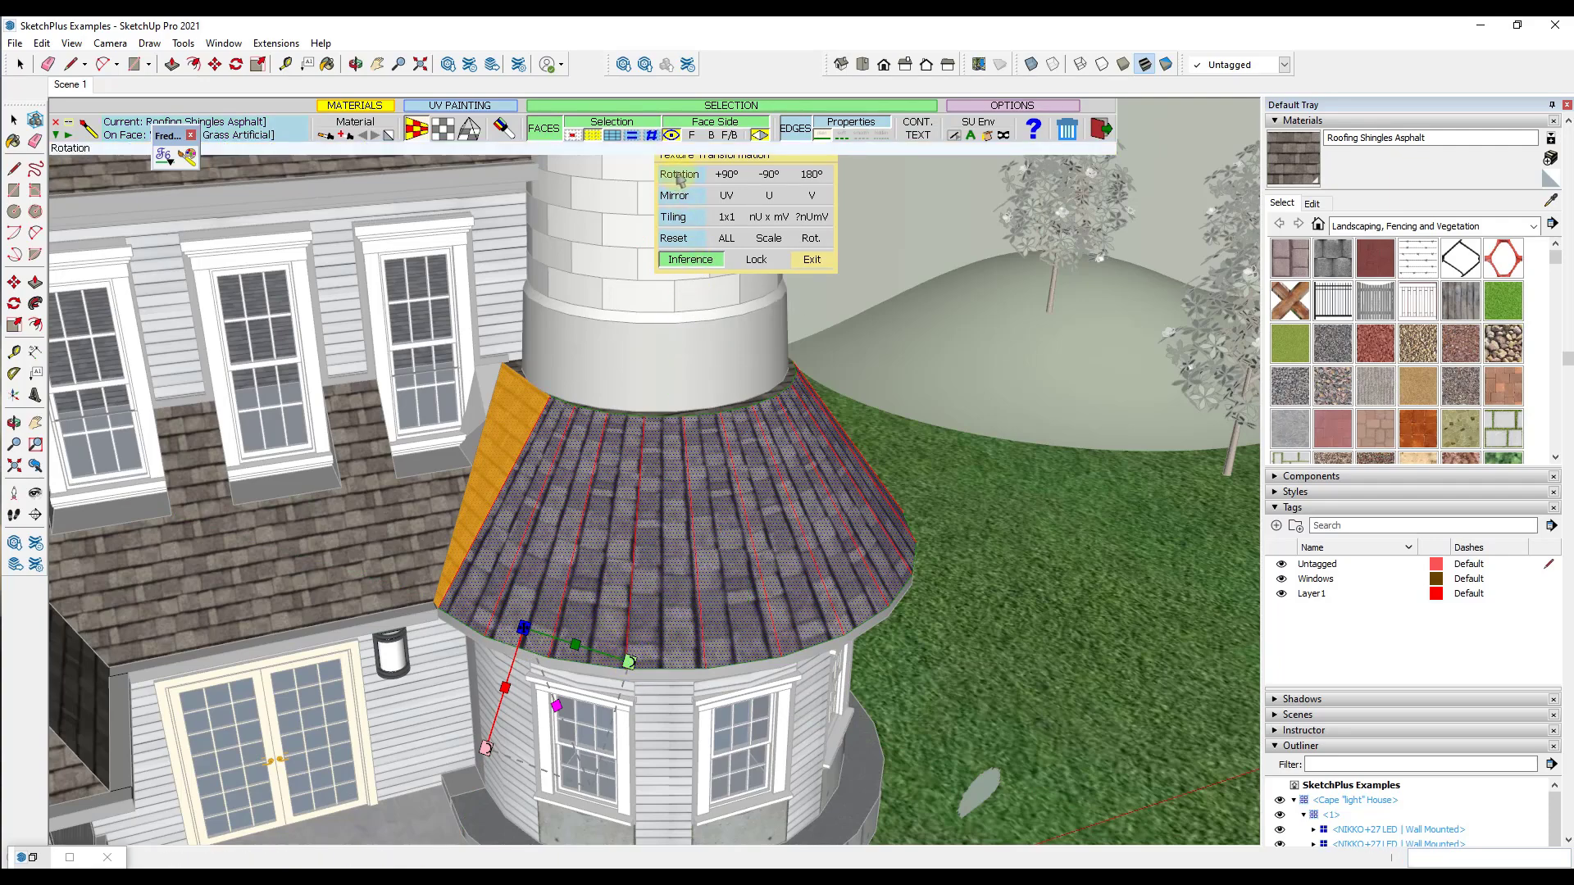
{"action": "left_click", "coordinate": [728, 176]}
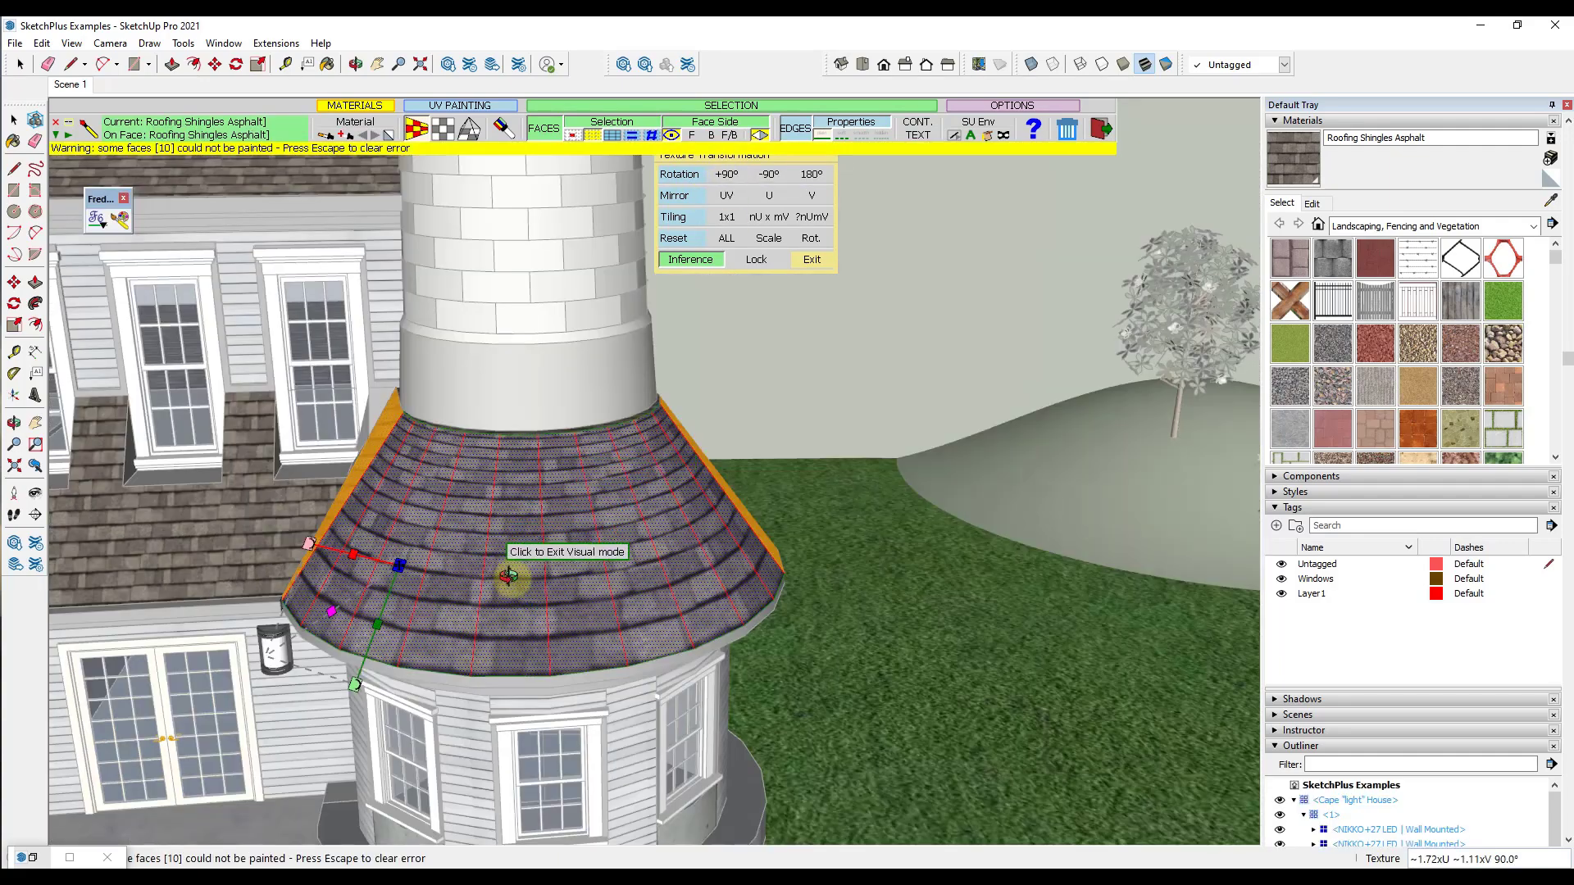
{"action": "middle_click_drag", "start_coordinate": [509, 555], "coordinate": [542, 435]}
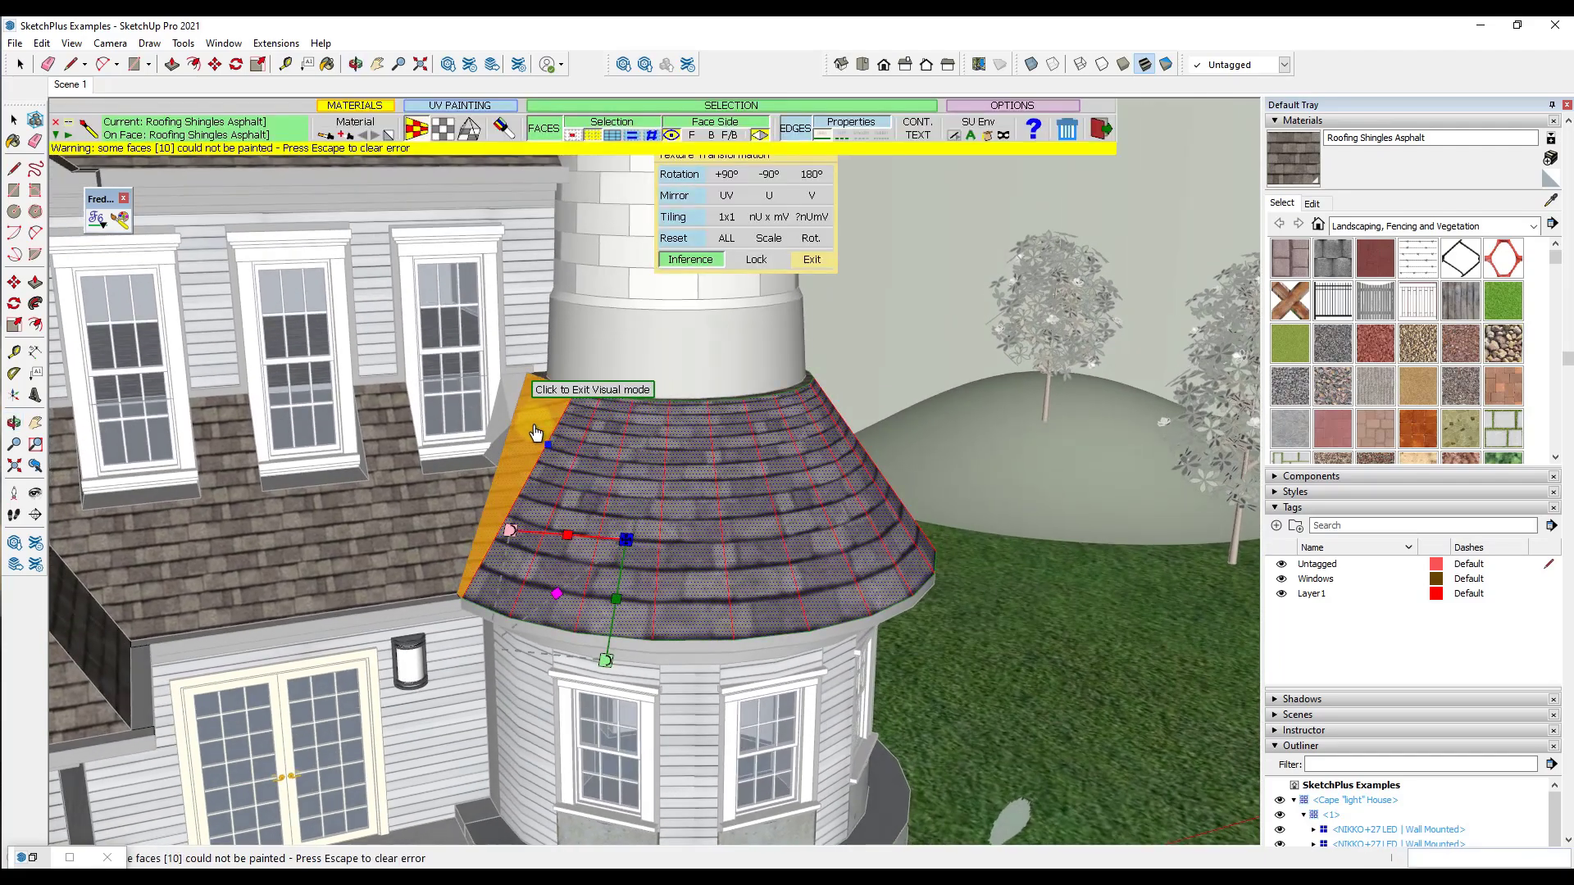
{"action": "left_click", "coordinate": [540, 443]}
{"action": "scroll", "coordinate": [533, 508], "scroll_direction": "up", "scroll_amount": 5}
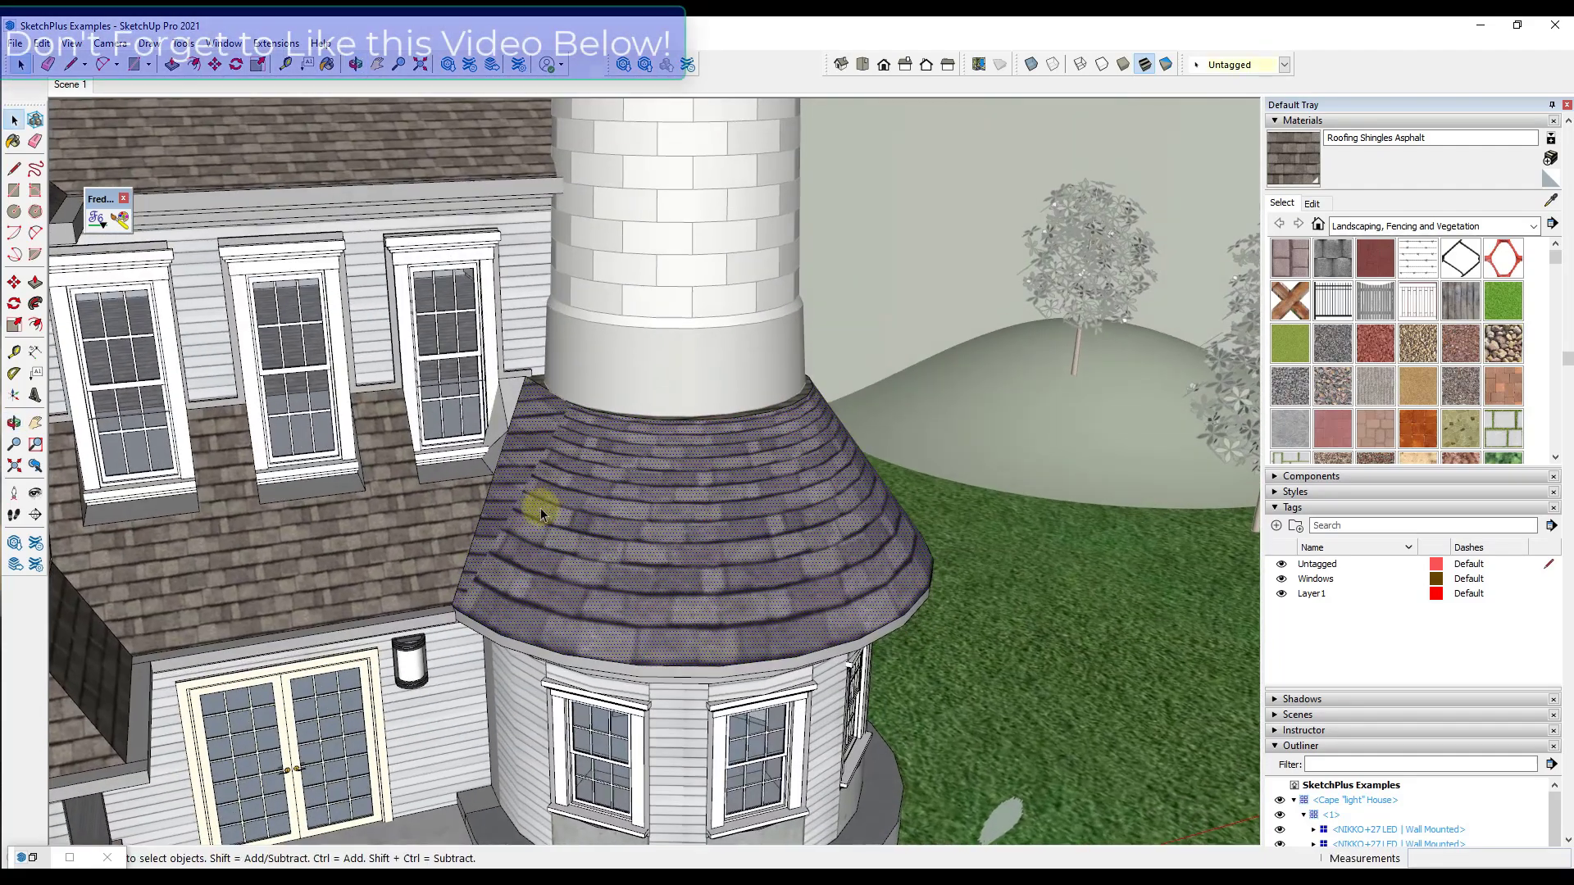
{"action": "middle_click_drag", "start_coordinate": [528, 504], "coordinate": [578, 503]}
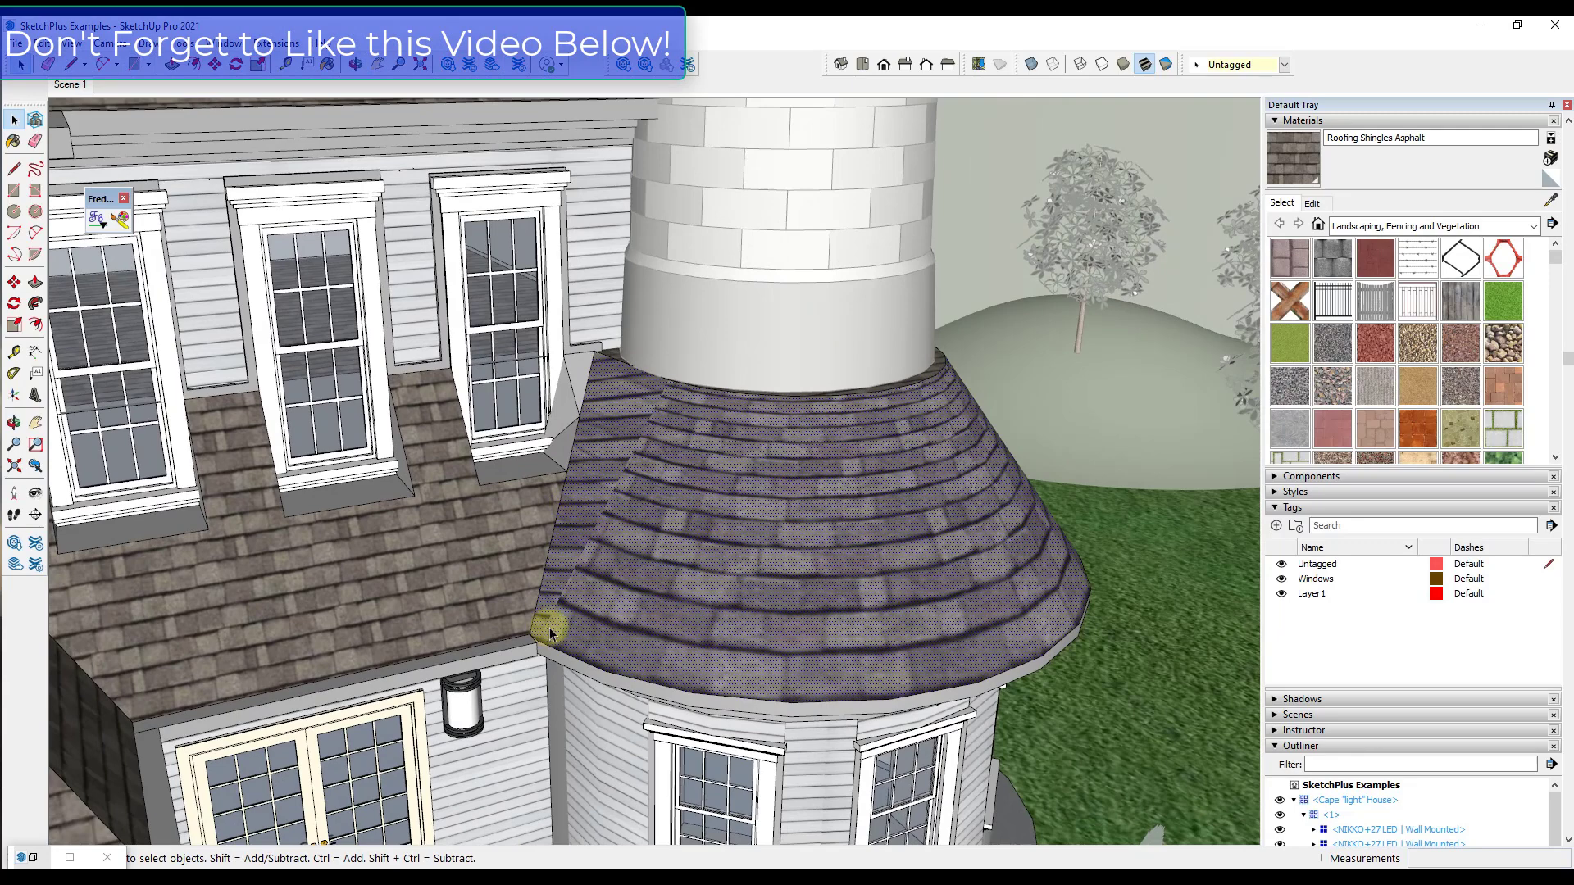
Step: Show hidden geometry and check the roof seam edge's properties
{"action": "left_click", "coordinate": [71, 43]}
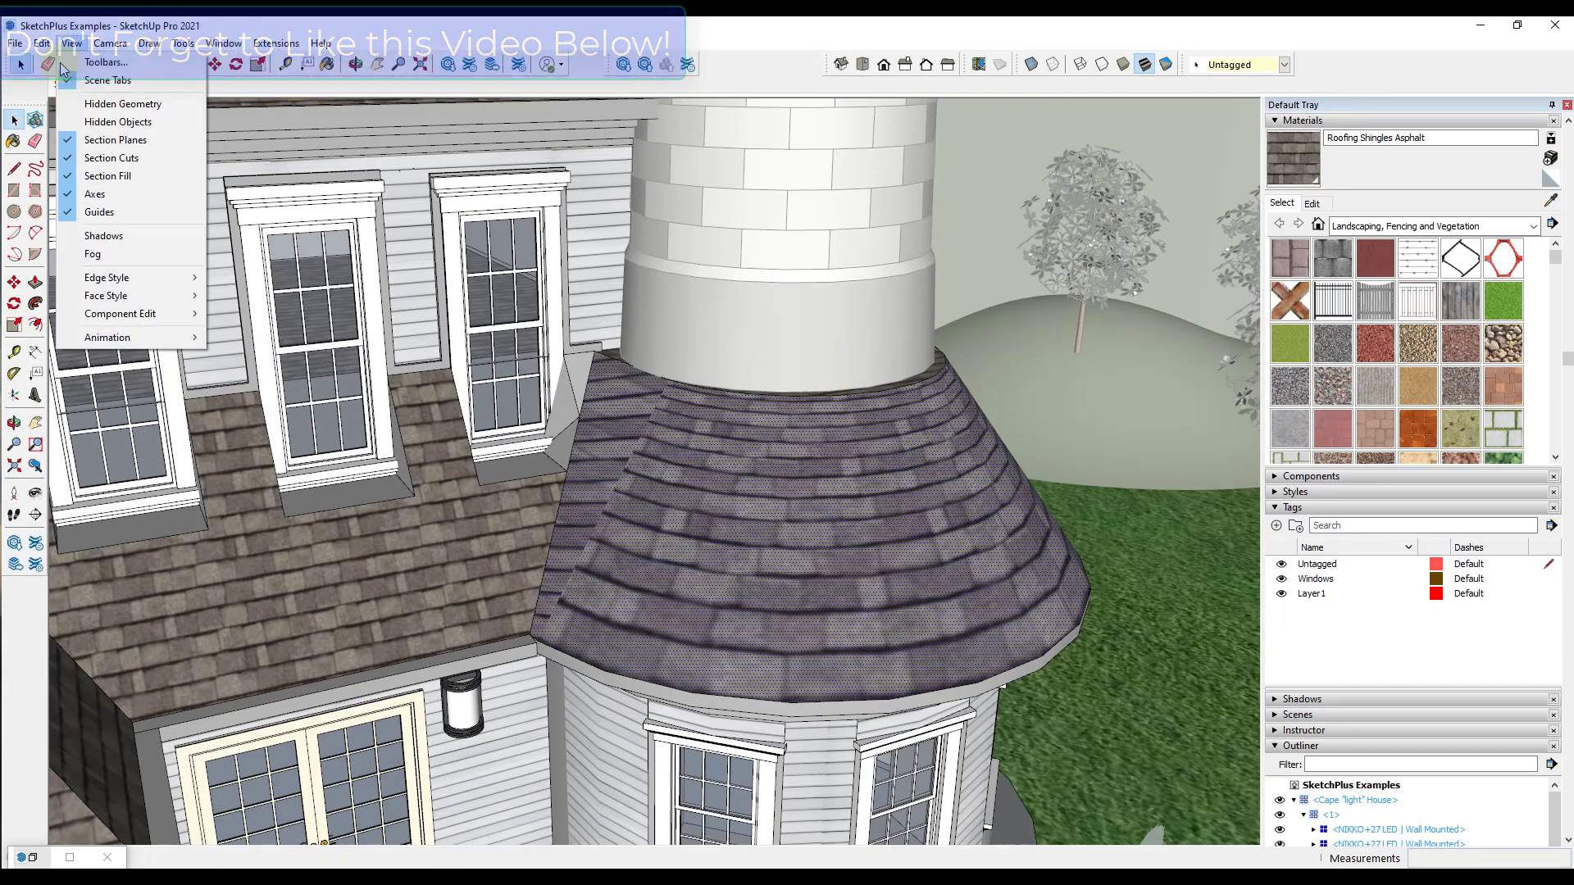
{"action": "left_click", "coordinate": [107, 105]}
{"action": "left_click", "coordinate": [623, 480]}
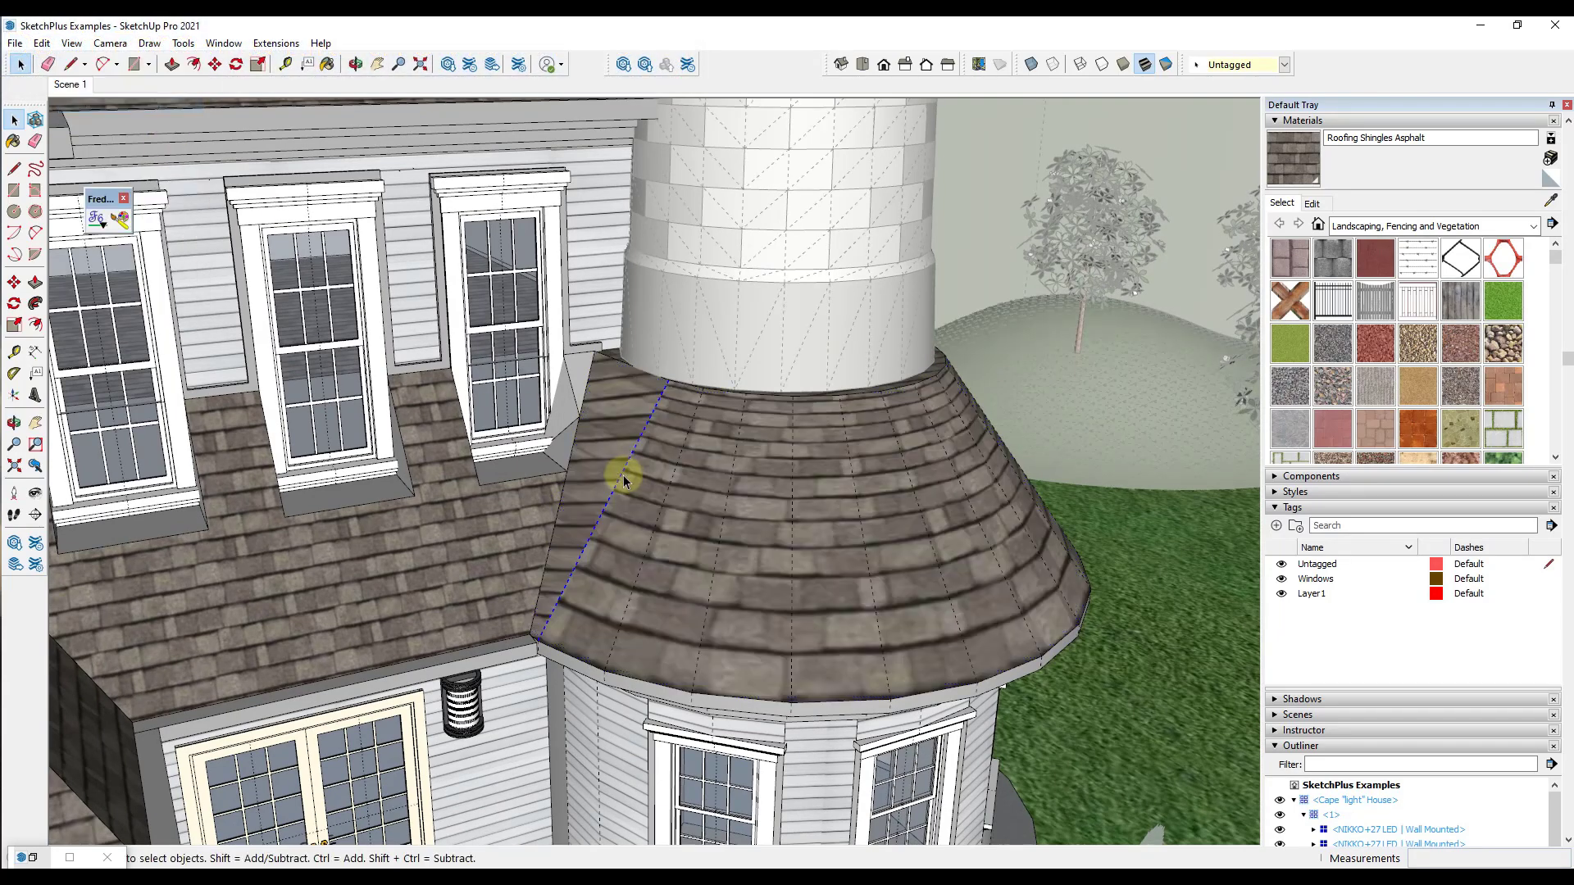
{"action": "right_click", "coordinate": [622, 482]}
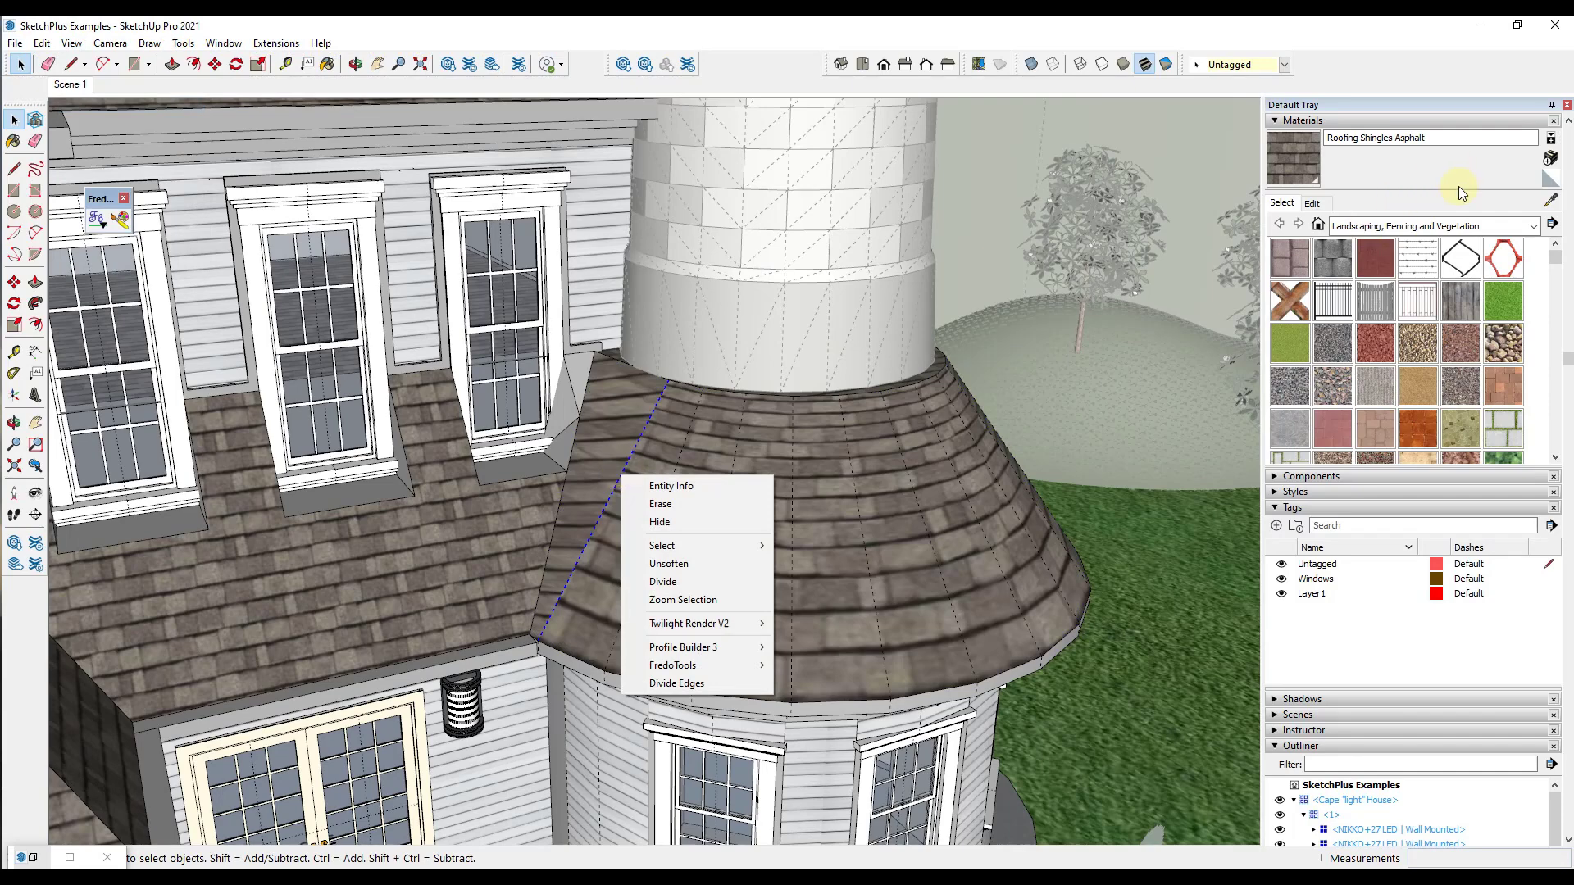
{"action": "left_click", "coordinate": [1375, 198]}
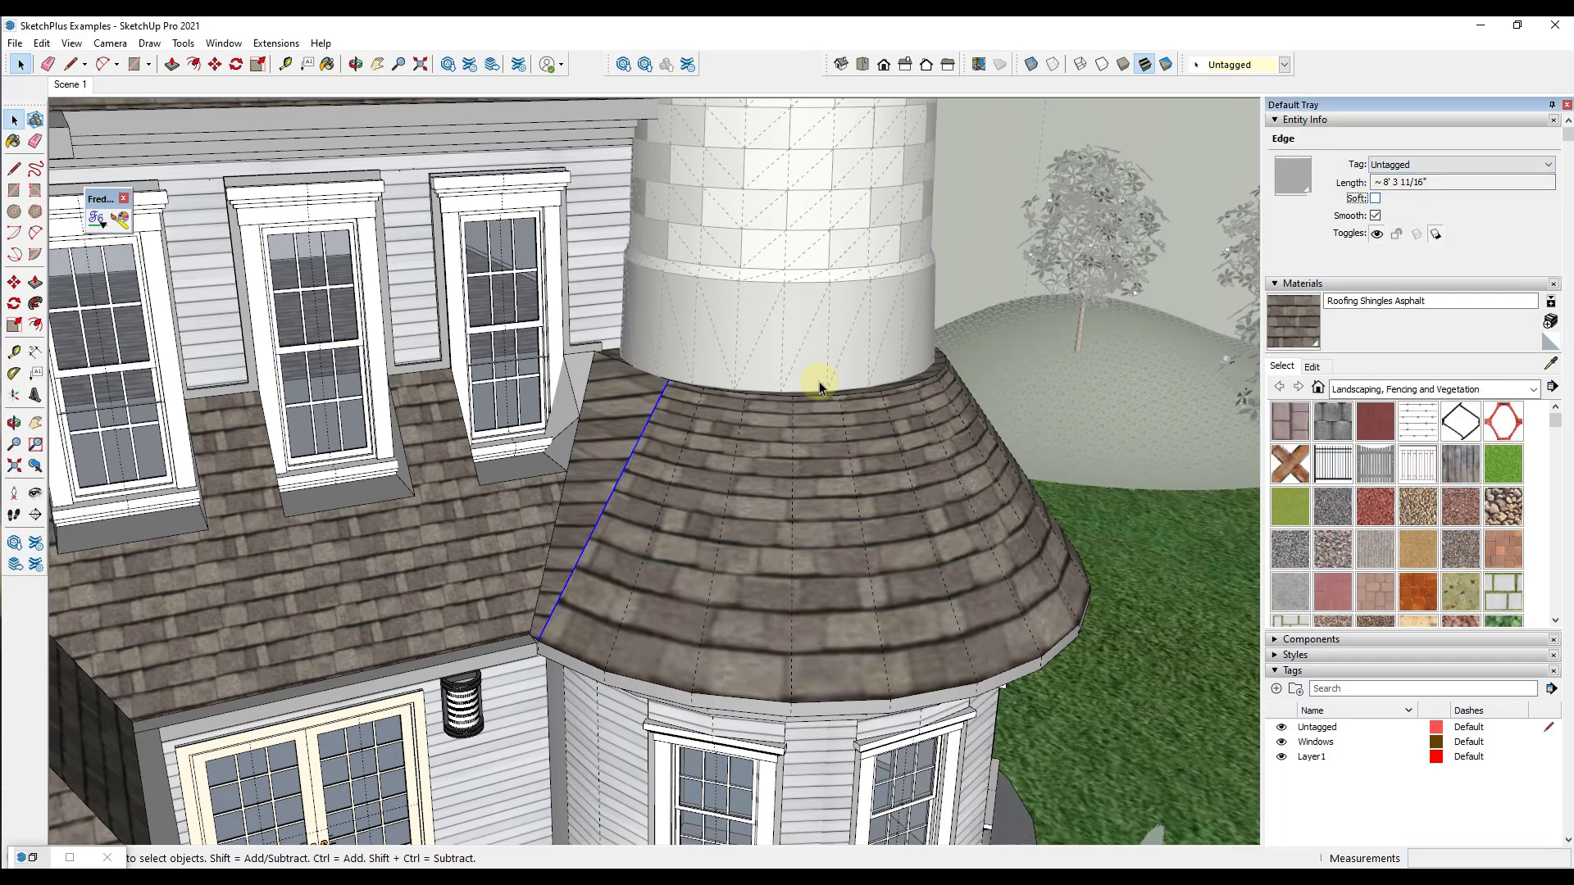
Step: Hide the hidden geometry again and zoom in on the turret roof seam strip
{"action": "left_click", "coordinate": [41, 43]}
{"action": "mouse_move", "coordinate": [72, 43]}
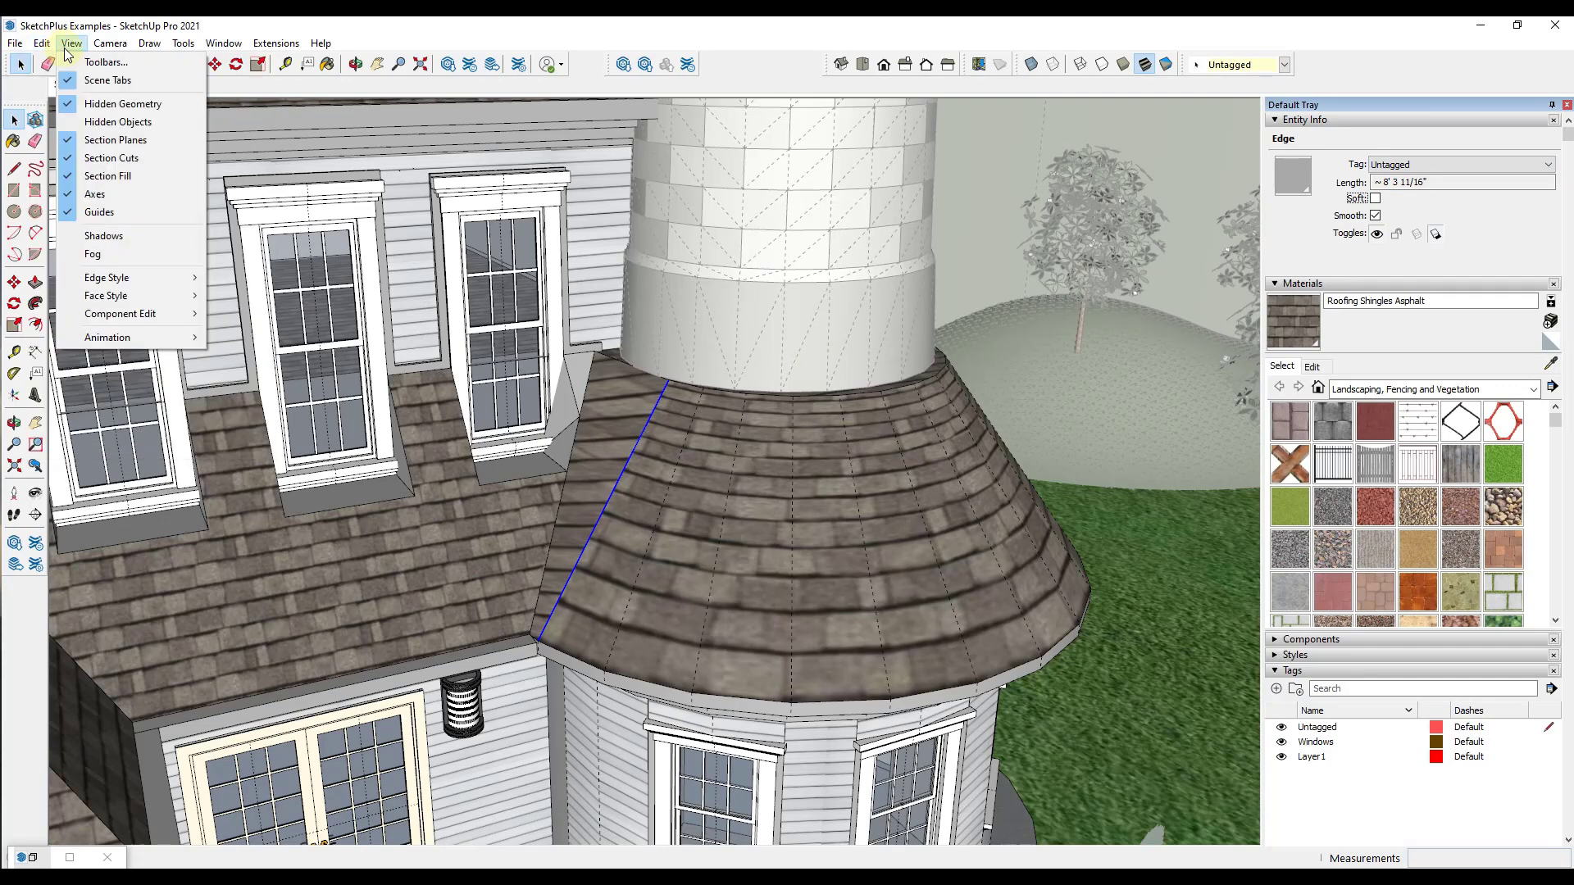
{"action": "left_click", "coordinate": [106, 103]}
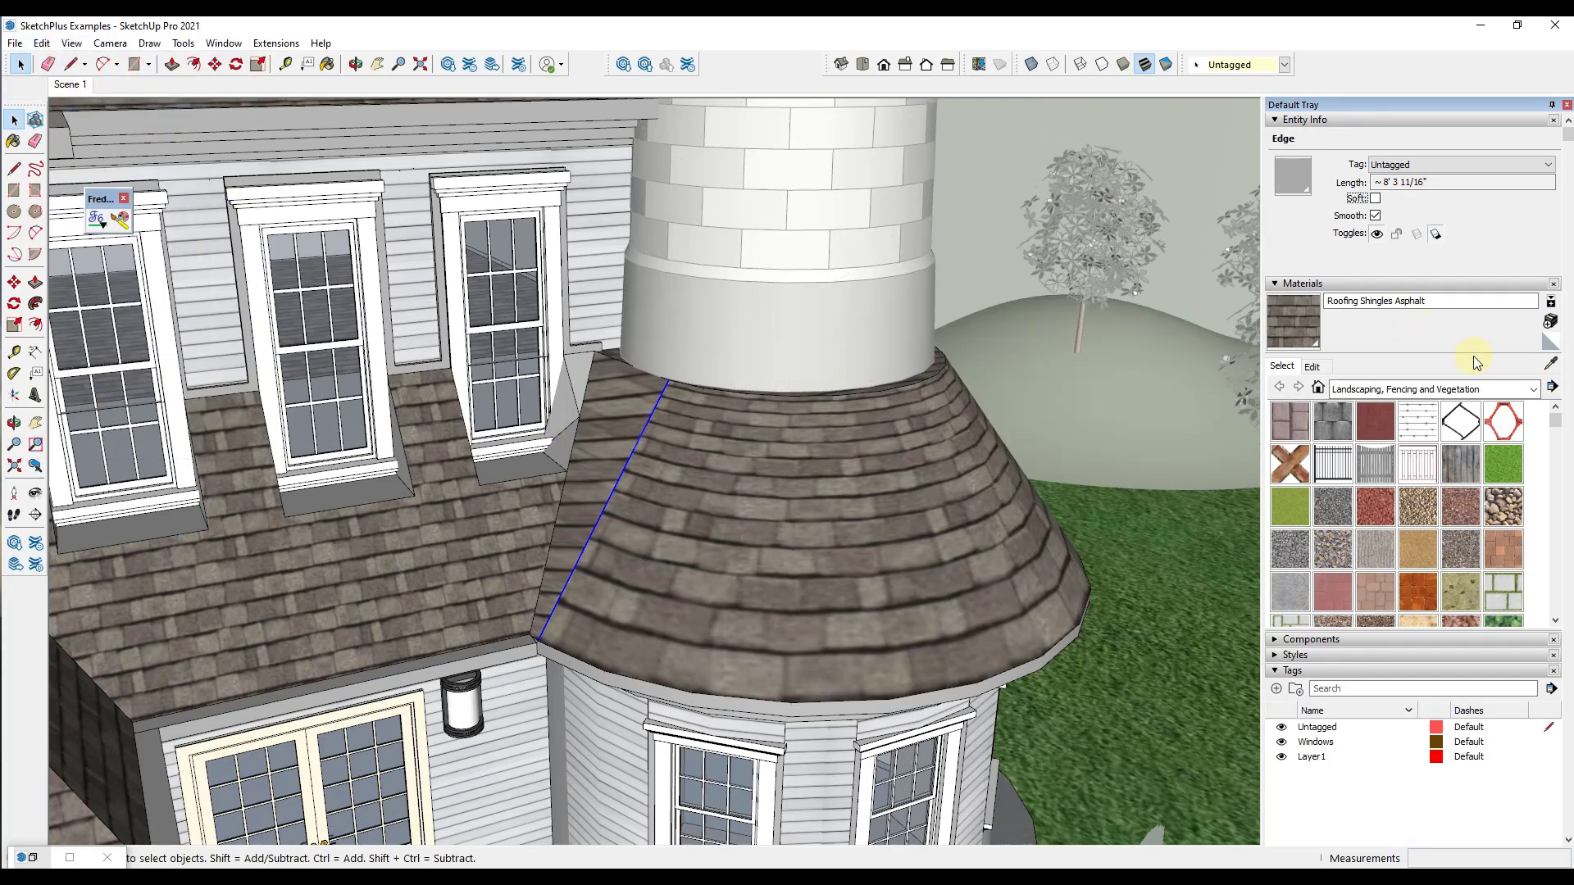
{"action": "key", "text": "b"}
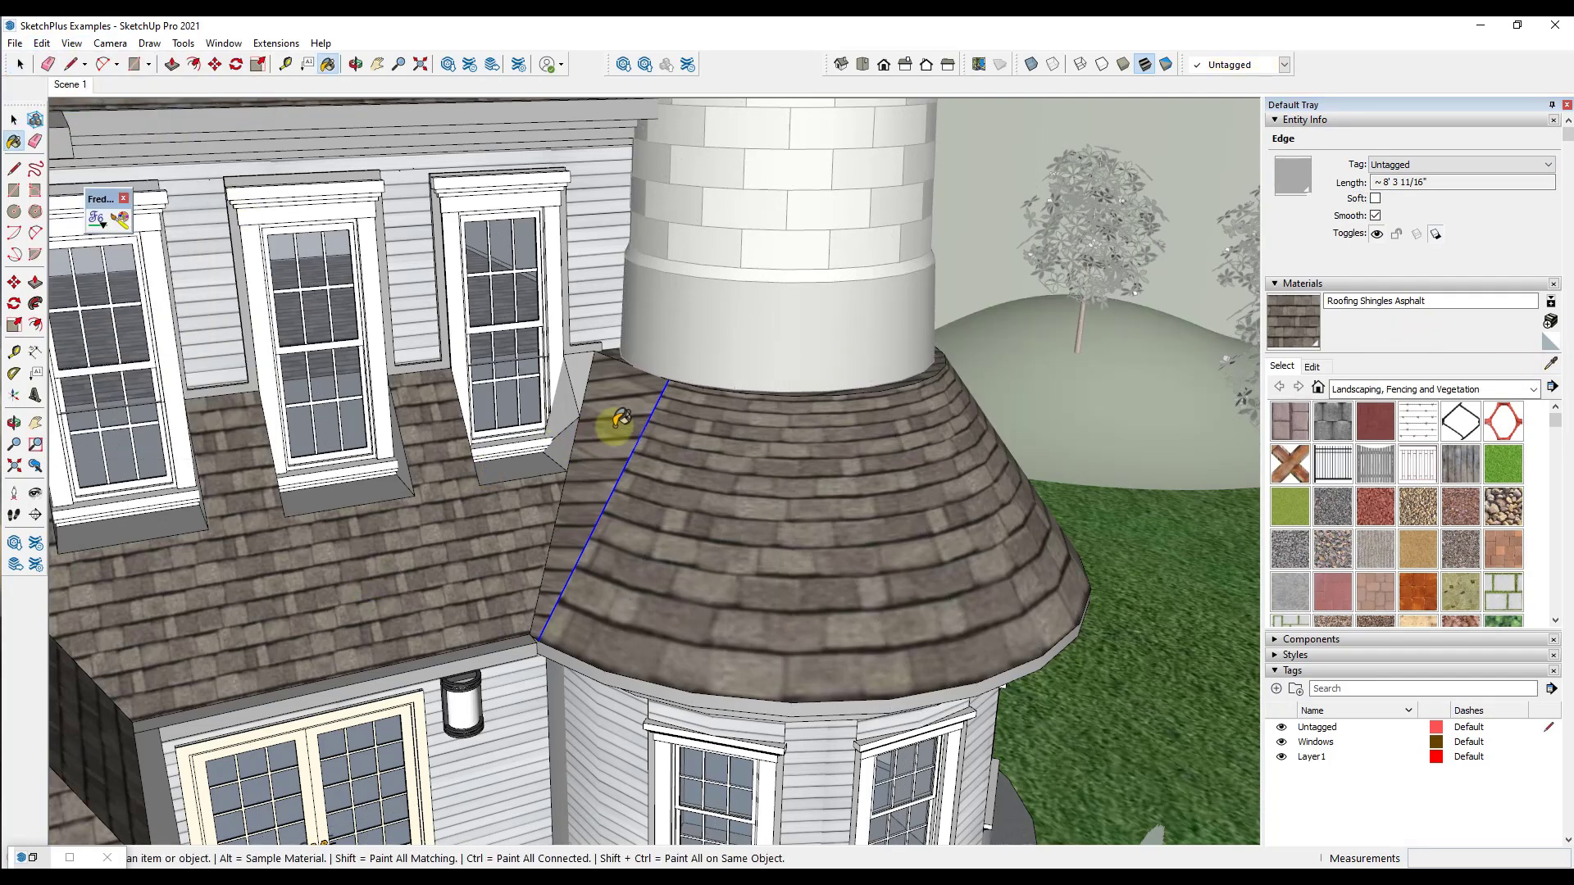
{"action": "middle_click_drag", "start_coordinate": [724, 541], "coordinate": [607, 508]}
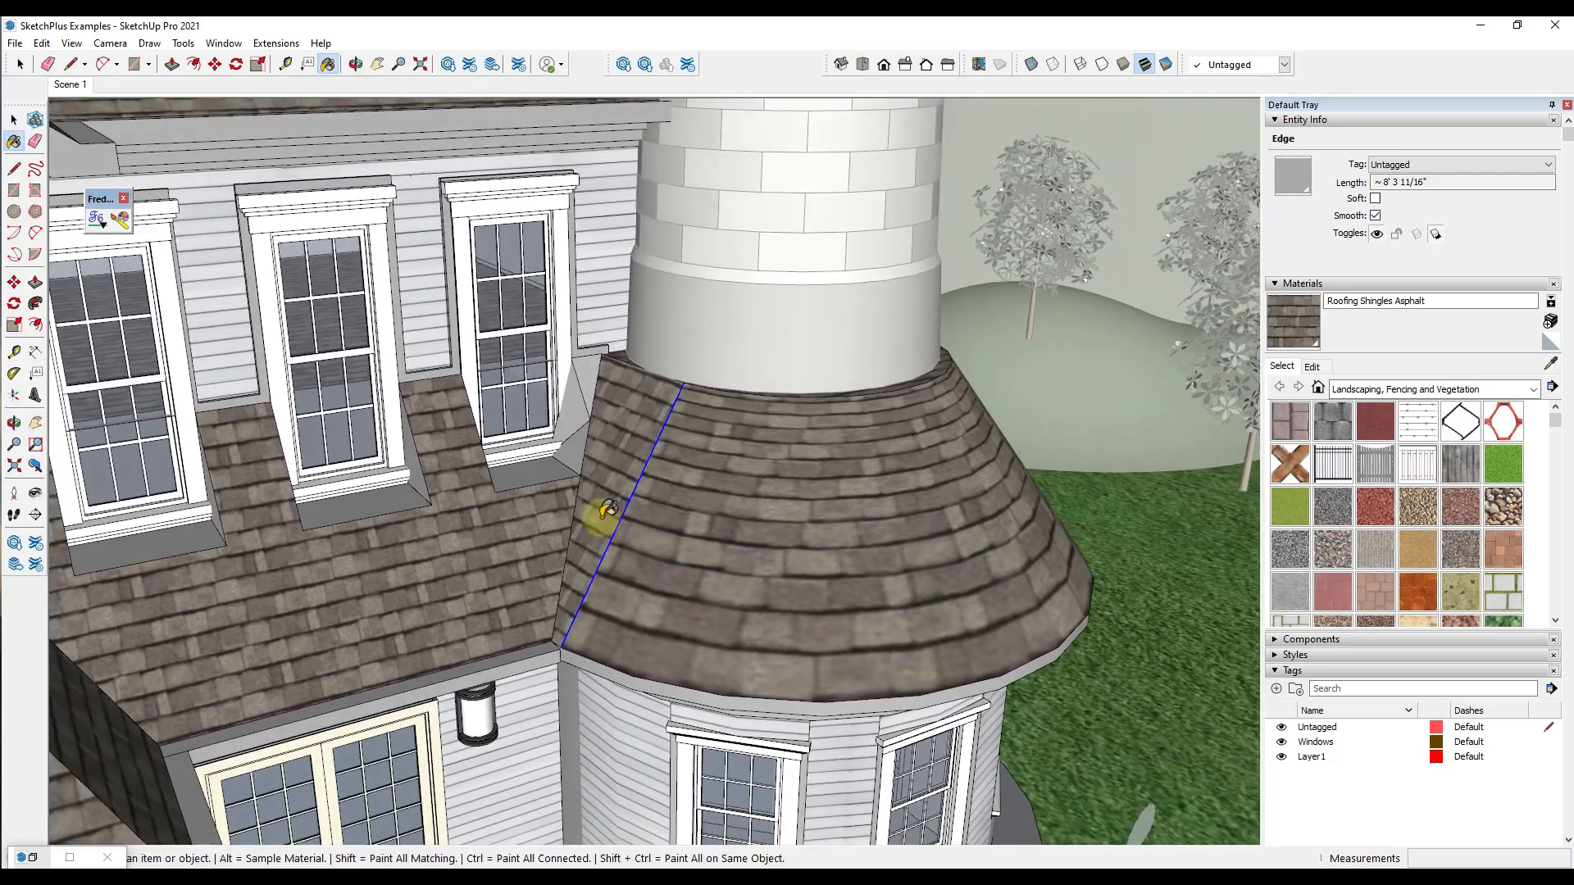
{"action": "scroll", "coordinate": [607, 510], "scroll_direction": "up", "scroll_amount": 3}
Step: Enter Texture Position on the seam strip face and slide the shingles up the strip
{"action": "key", "text": "space"}
{"action": "right_click", "coordinate": [602, 476]}
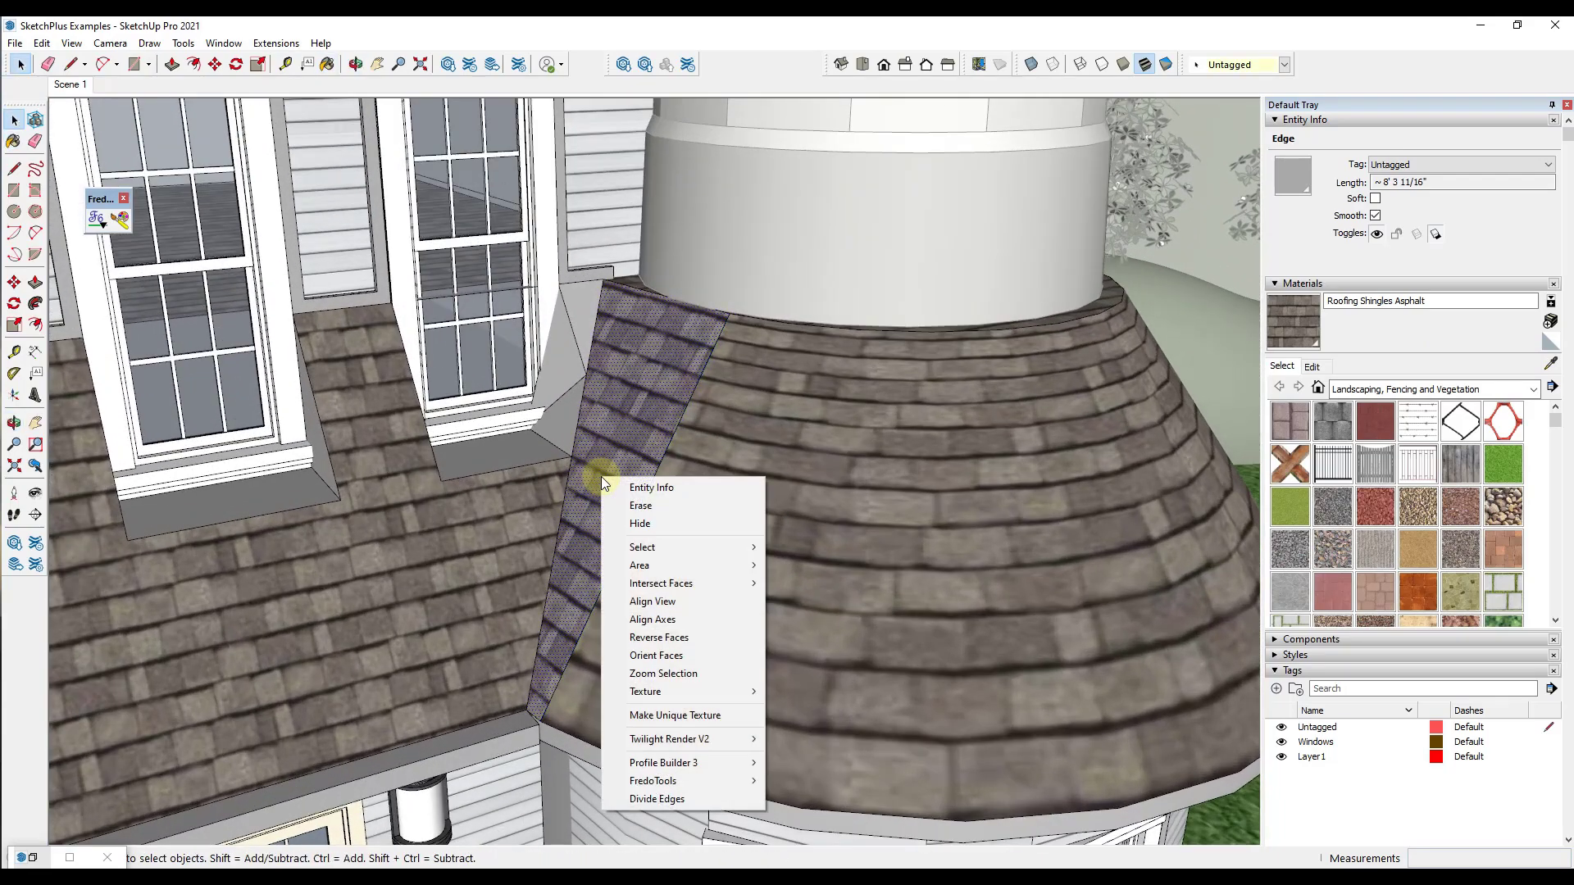
{"action": "mouse_move", "coordinate": [671, 689]}
{"action": "left_click", "coordinate": [836, 693]}
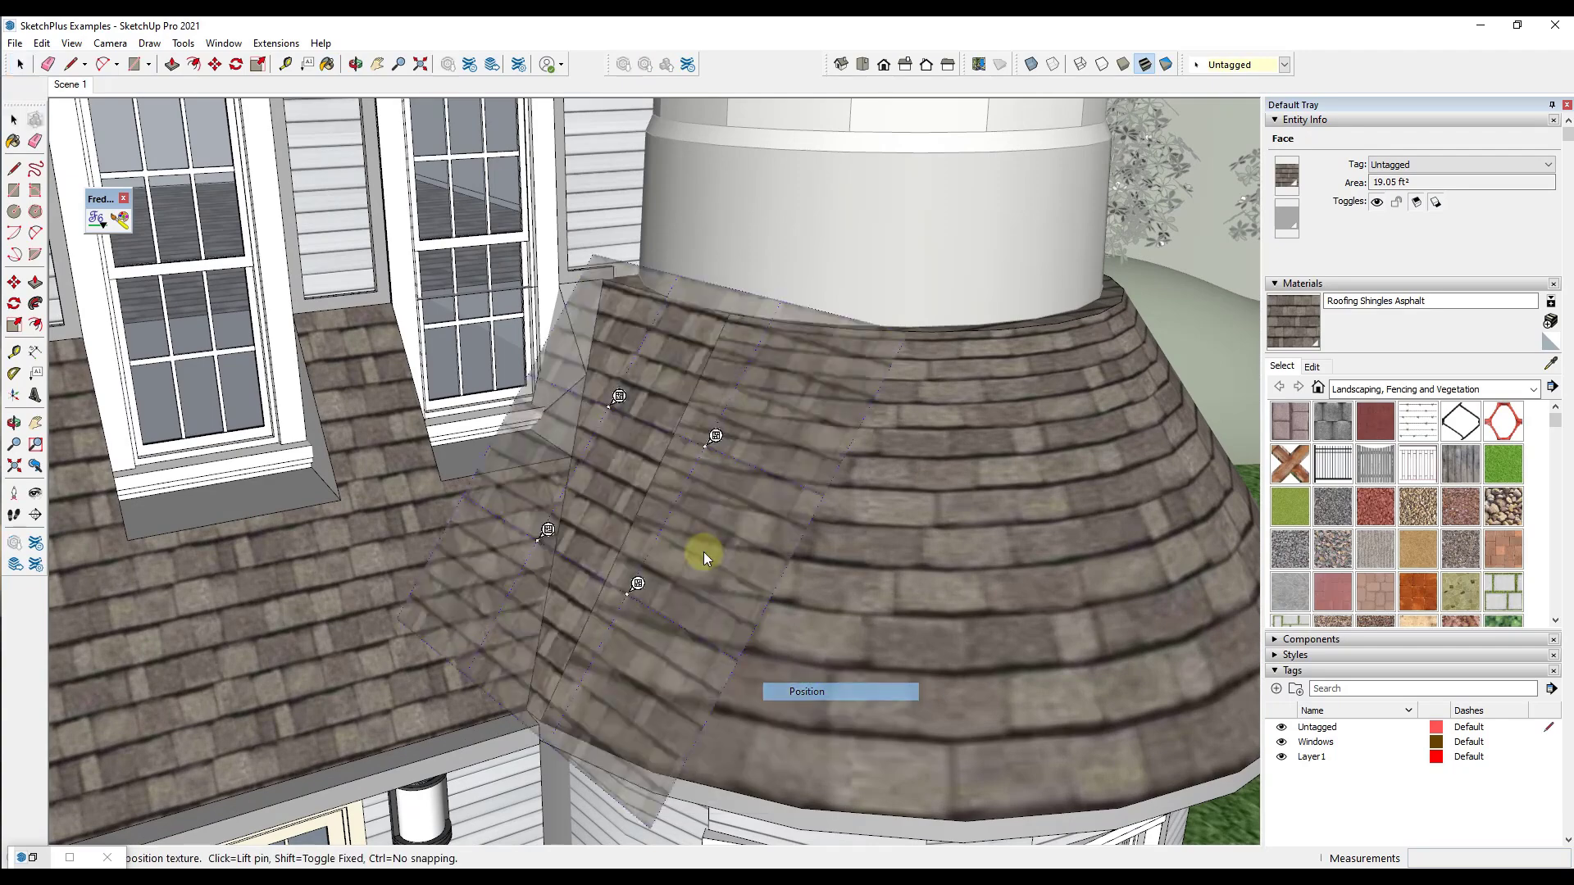
{"action": "left_click_drag", "start_coordinate": [613, 472], "coordinate": [620, 436]}
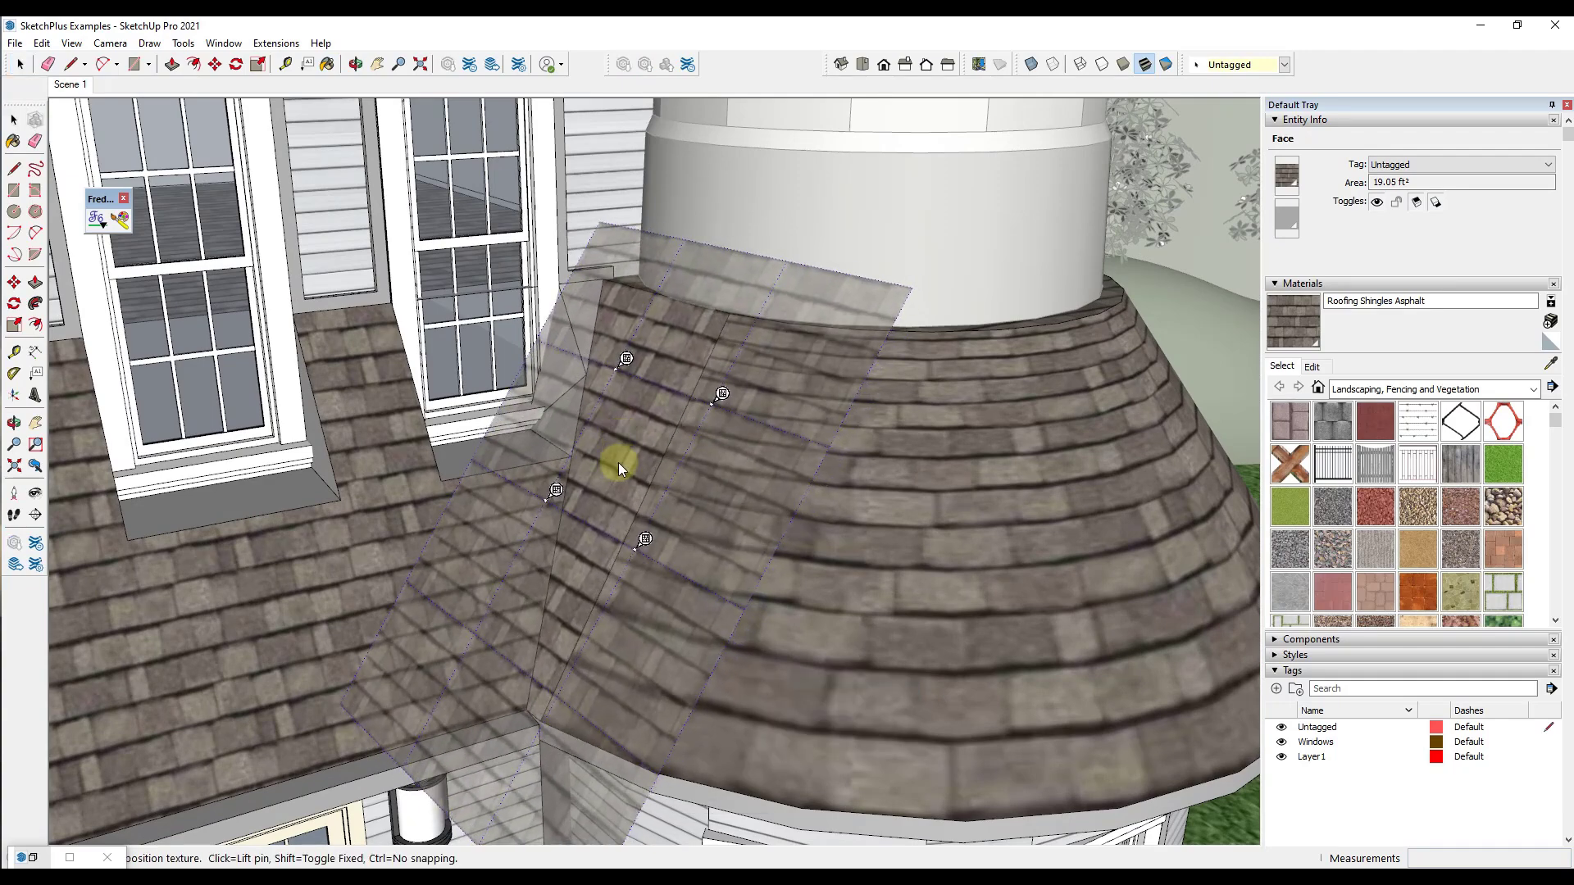
Step: Turn off Fixed Pins and drag the green pin to rotate and scale shingles into line with the roof courses
{"action": "right_click", "coordinate": [647, 396]}
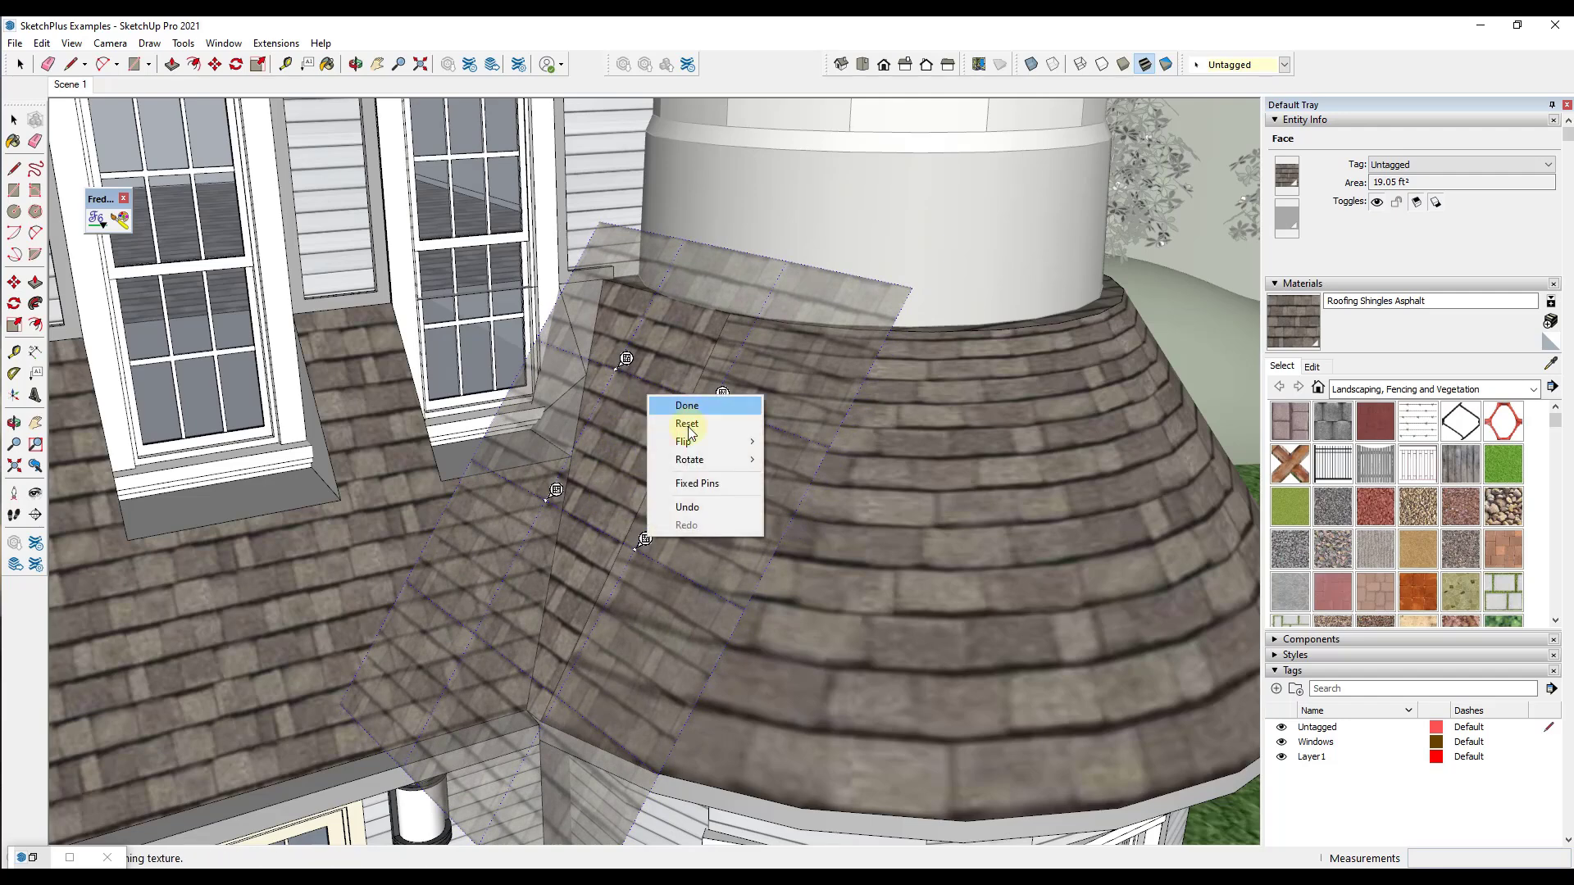
{"action": "left_click", "coordinate": [697, 483]}
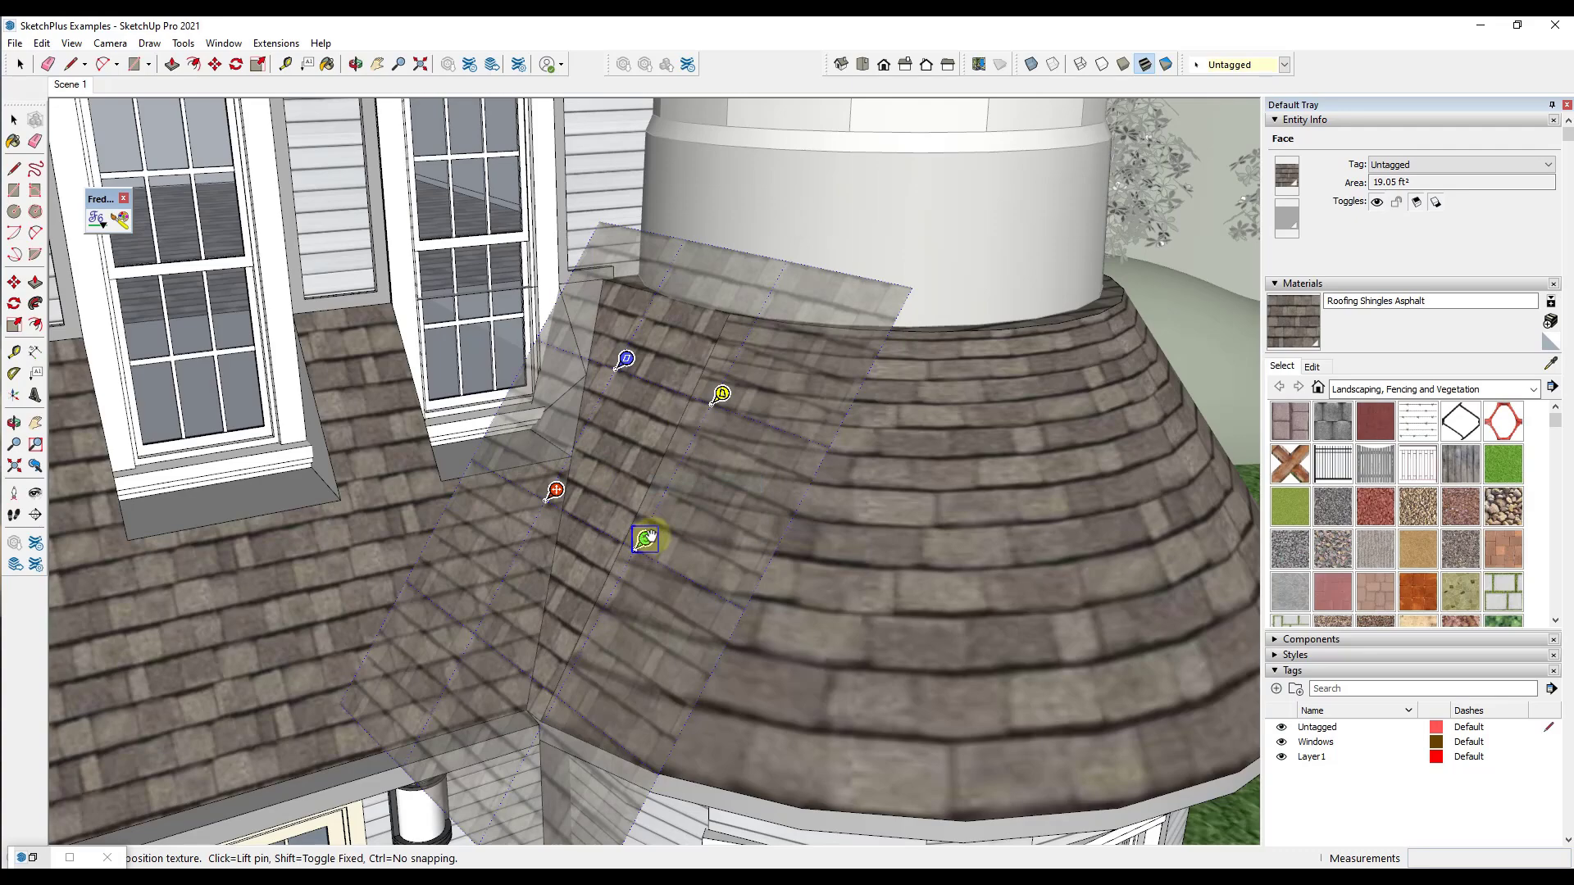
{"action": "left_click_drag", "start_coordinate": [645, 539], "coordinate": [681, 533]}
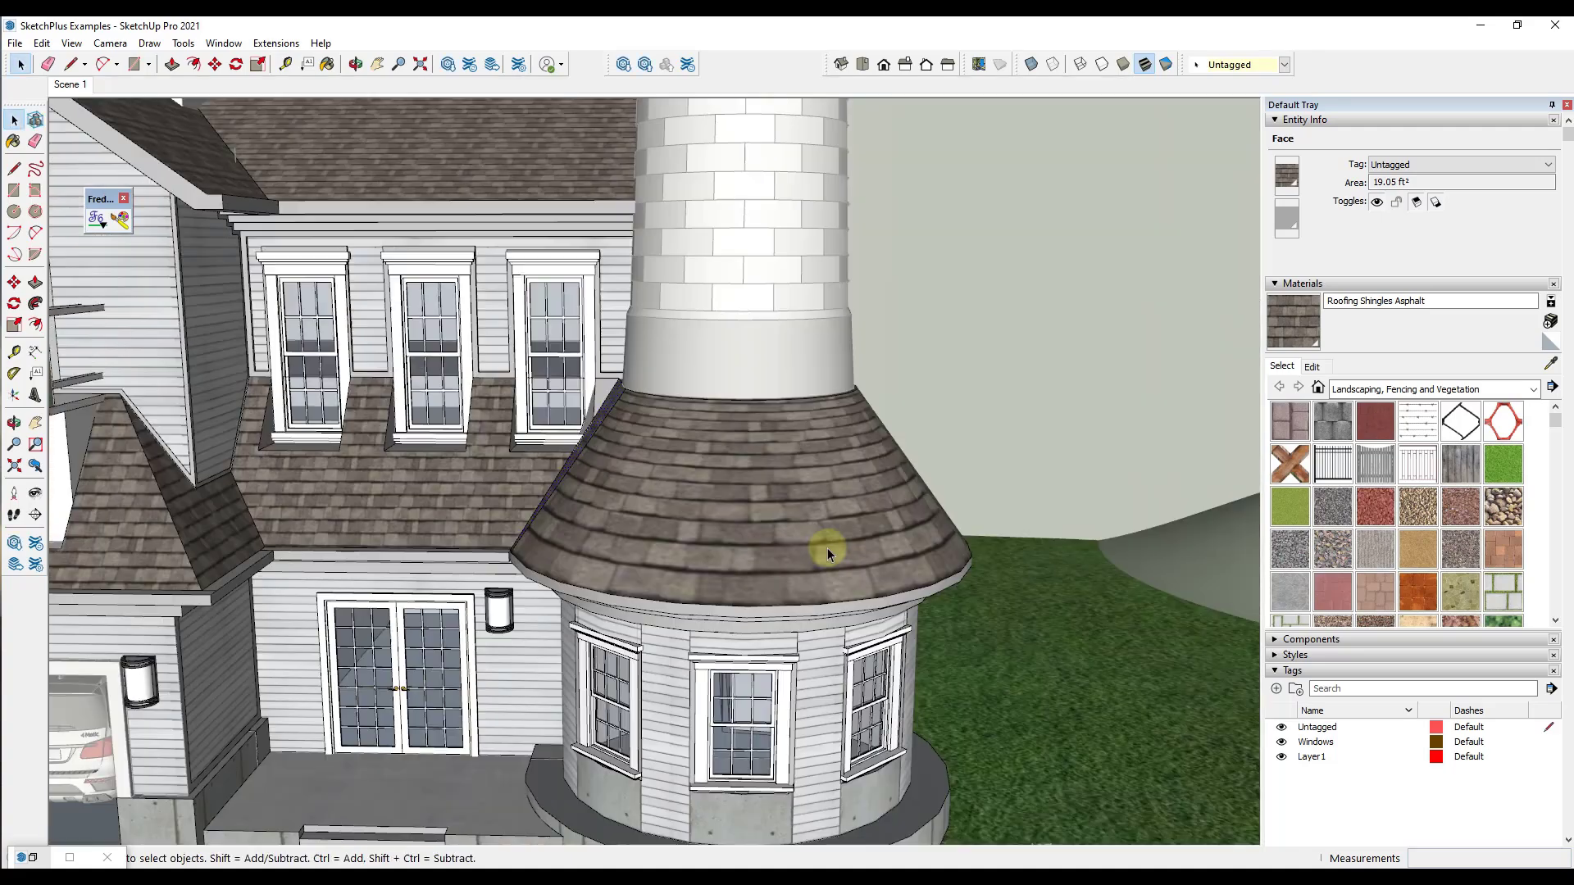
{"action": "middle_click_drag", "start_coordinate": [828, 548], "coordinate": [794, 500]}
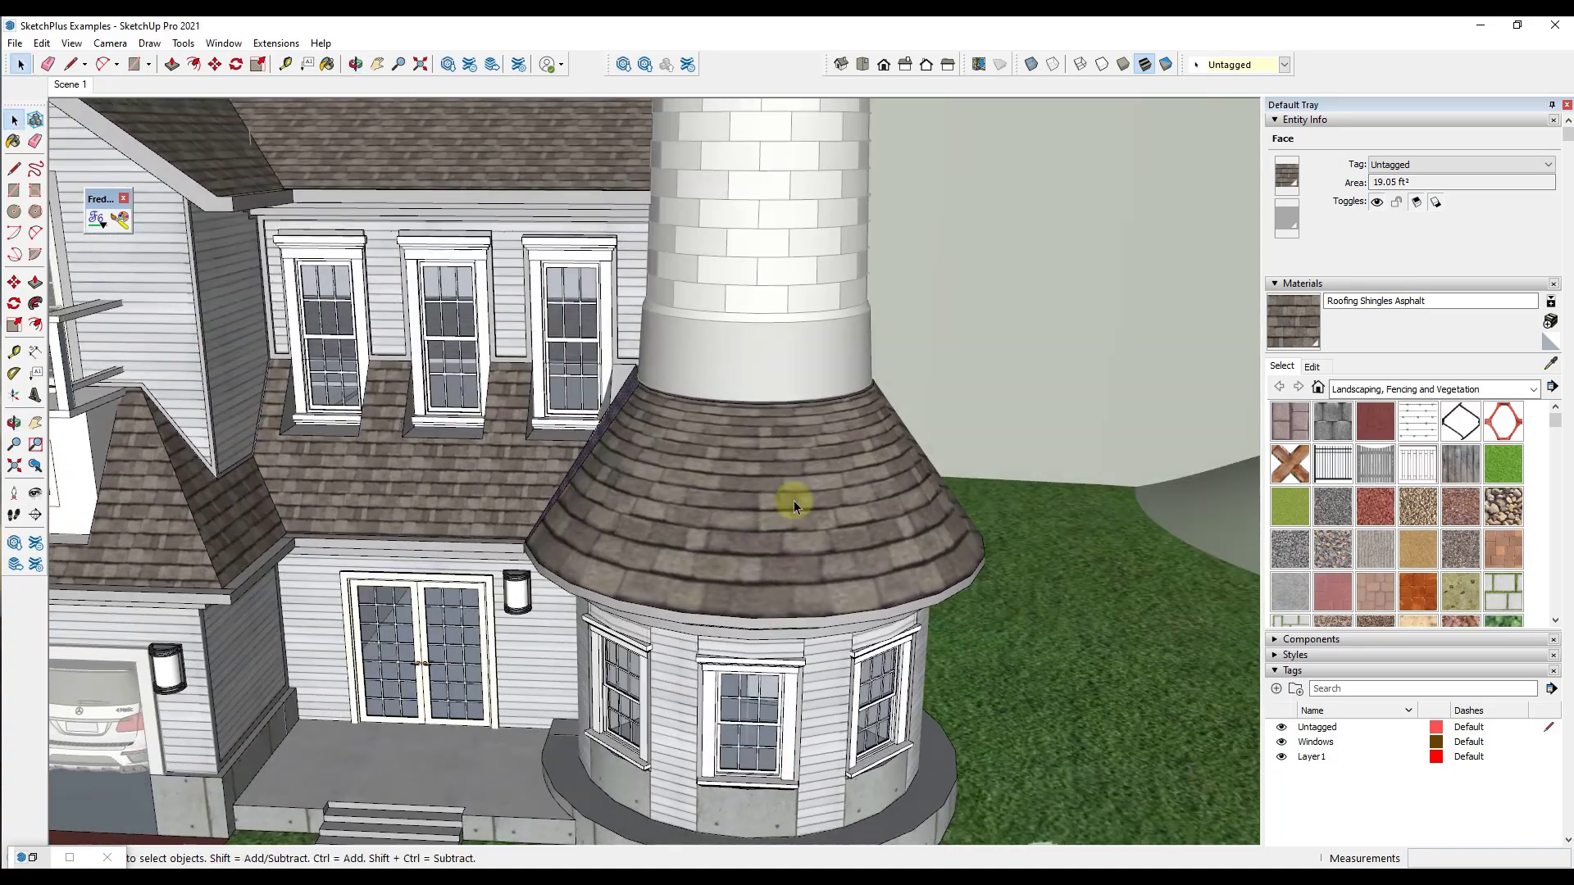
{"action": "scroll", "coordinate": [761, 459], "scroll_direction": "up", "scroll_amount": 3}
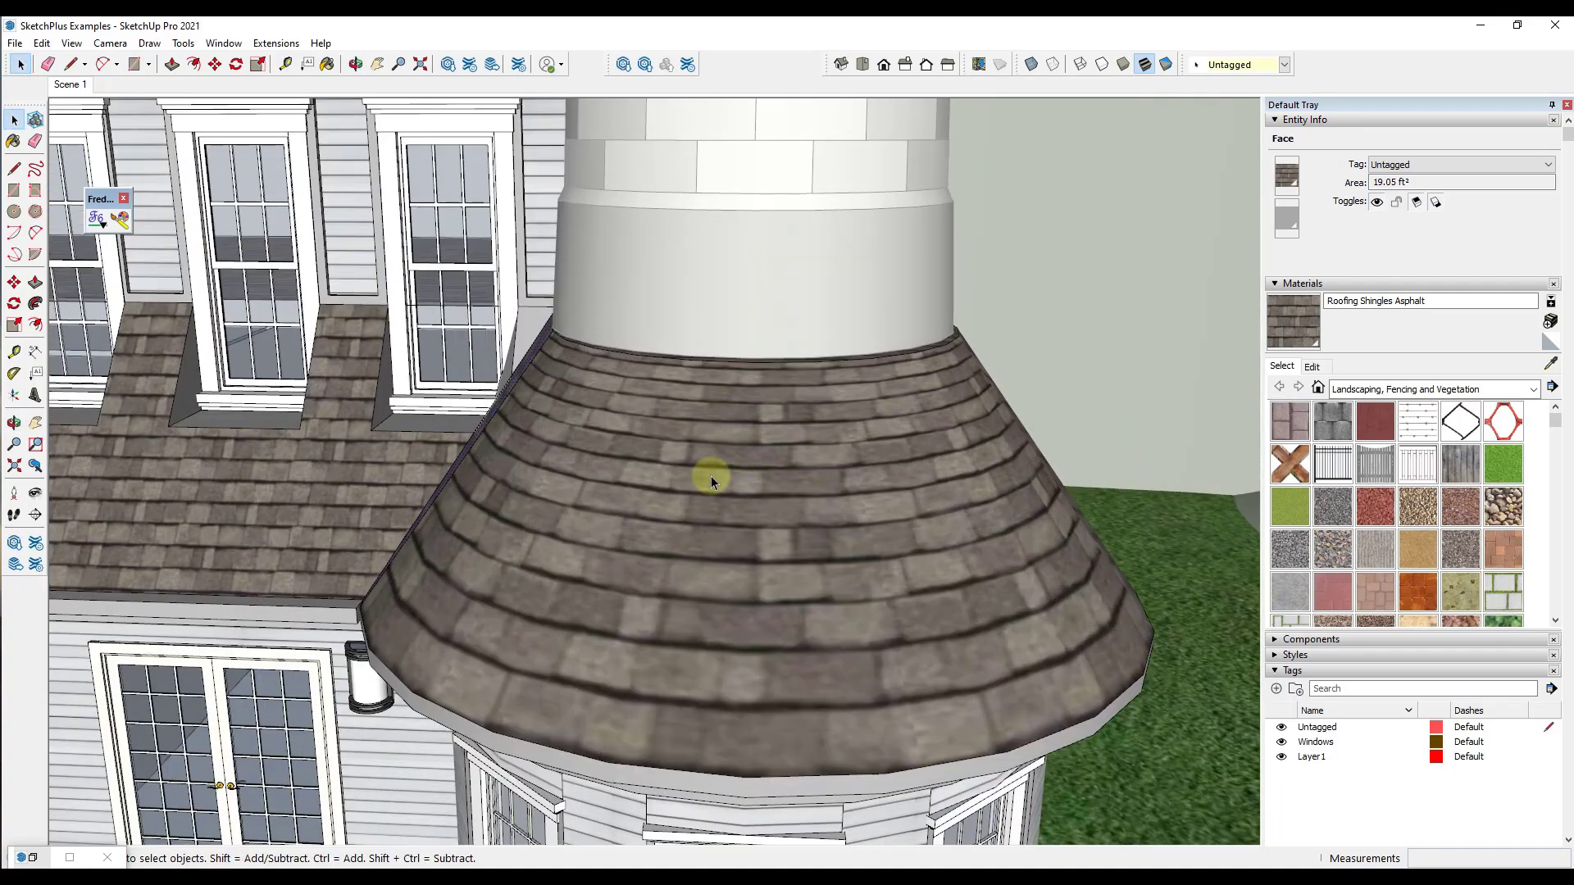
{"action": "scroll", "coordinate": [697, 480], "scroll_direction": "down", "scroll_amount": 3}
{"action": "middle_click_drag", "start_coordinate": [685, 481], "coordinate": [492, 432]}
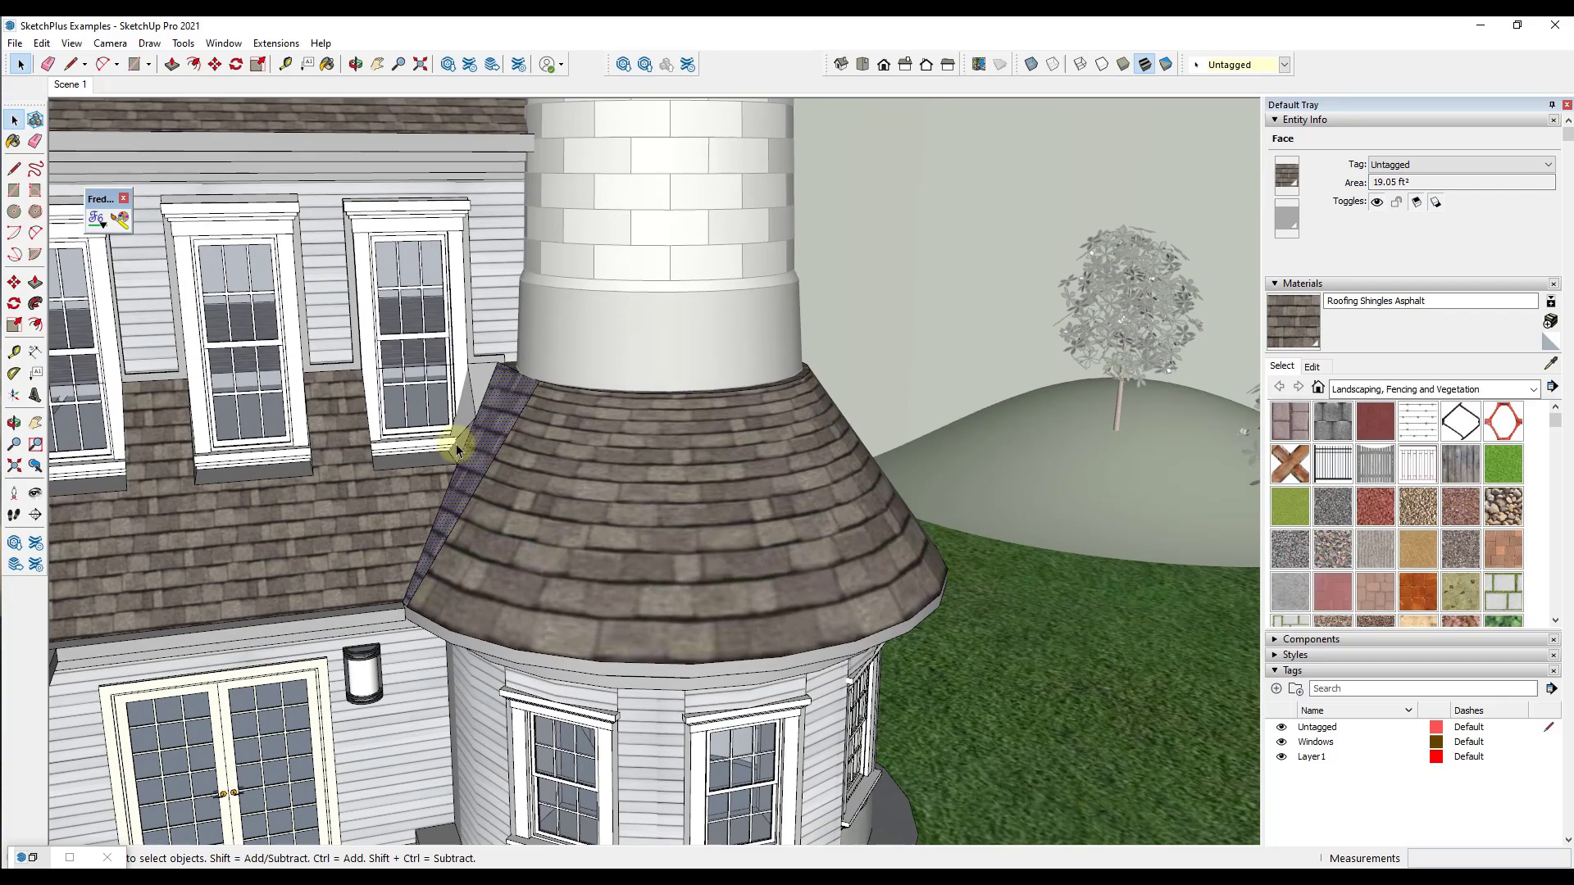
{"action": "scroll", "coordinate": [701, 495], "scroll_direction": "down", "scroll_amount": 5}
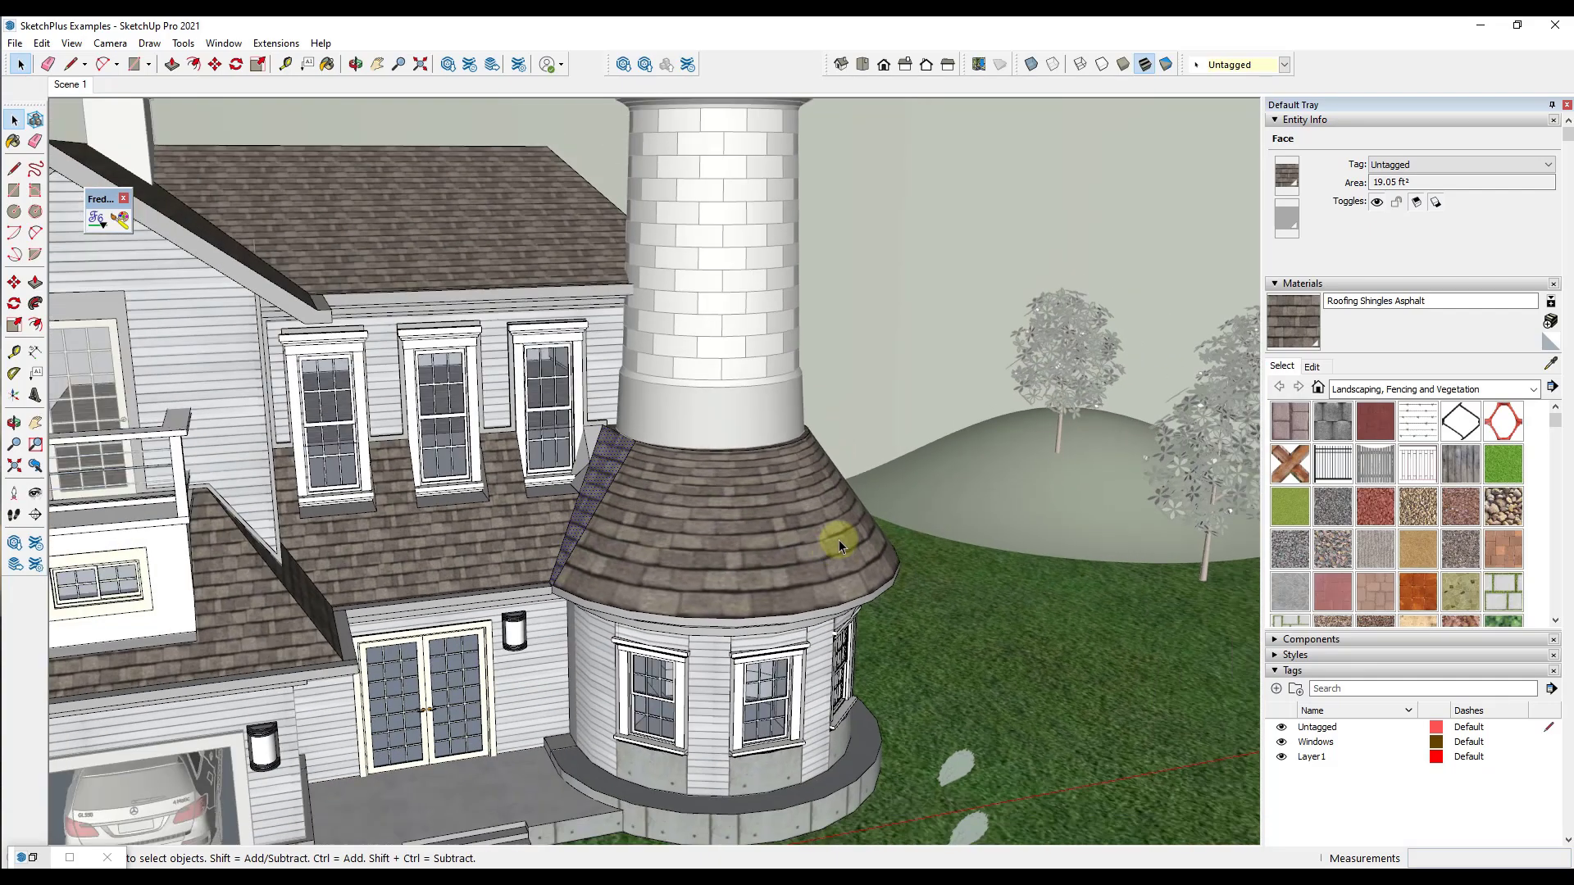
{"action": "middle_click_drag", "start_coordinate": [837, 537], "coordinate": [1064, 464]}
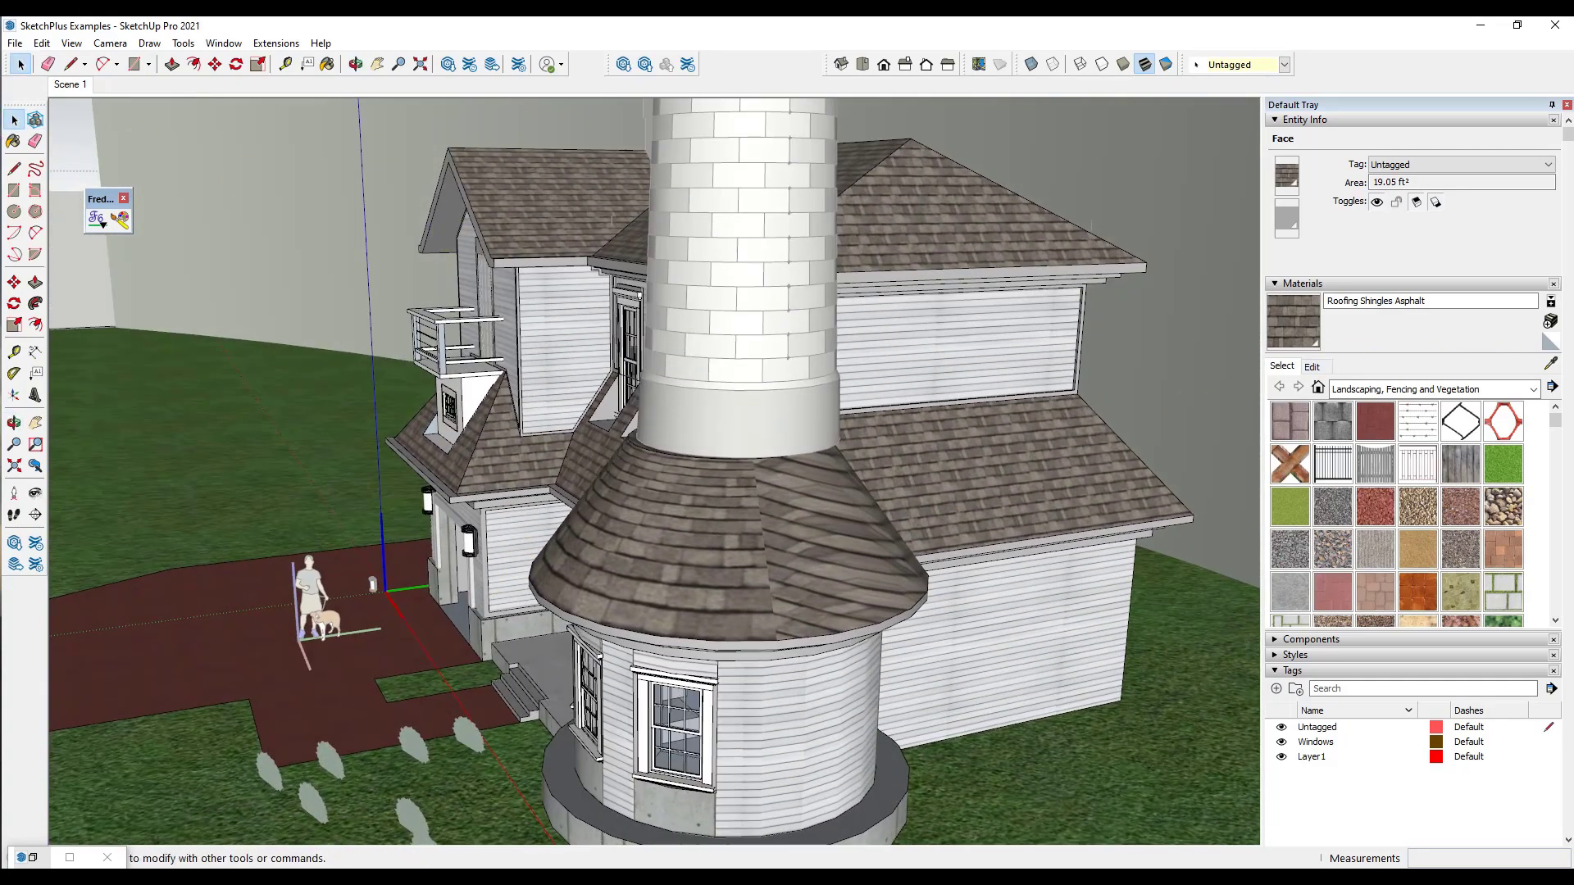
Step: Try ThruPaint QuadMesh on the other seam strip, then select the failed strip and reopen ThruPaint
{"action": "left_click", "coordinate": [121, 220]}
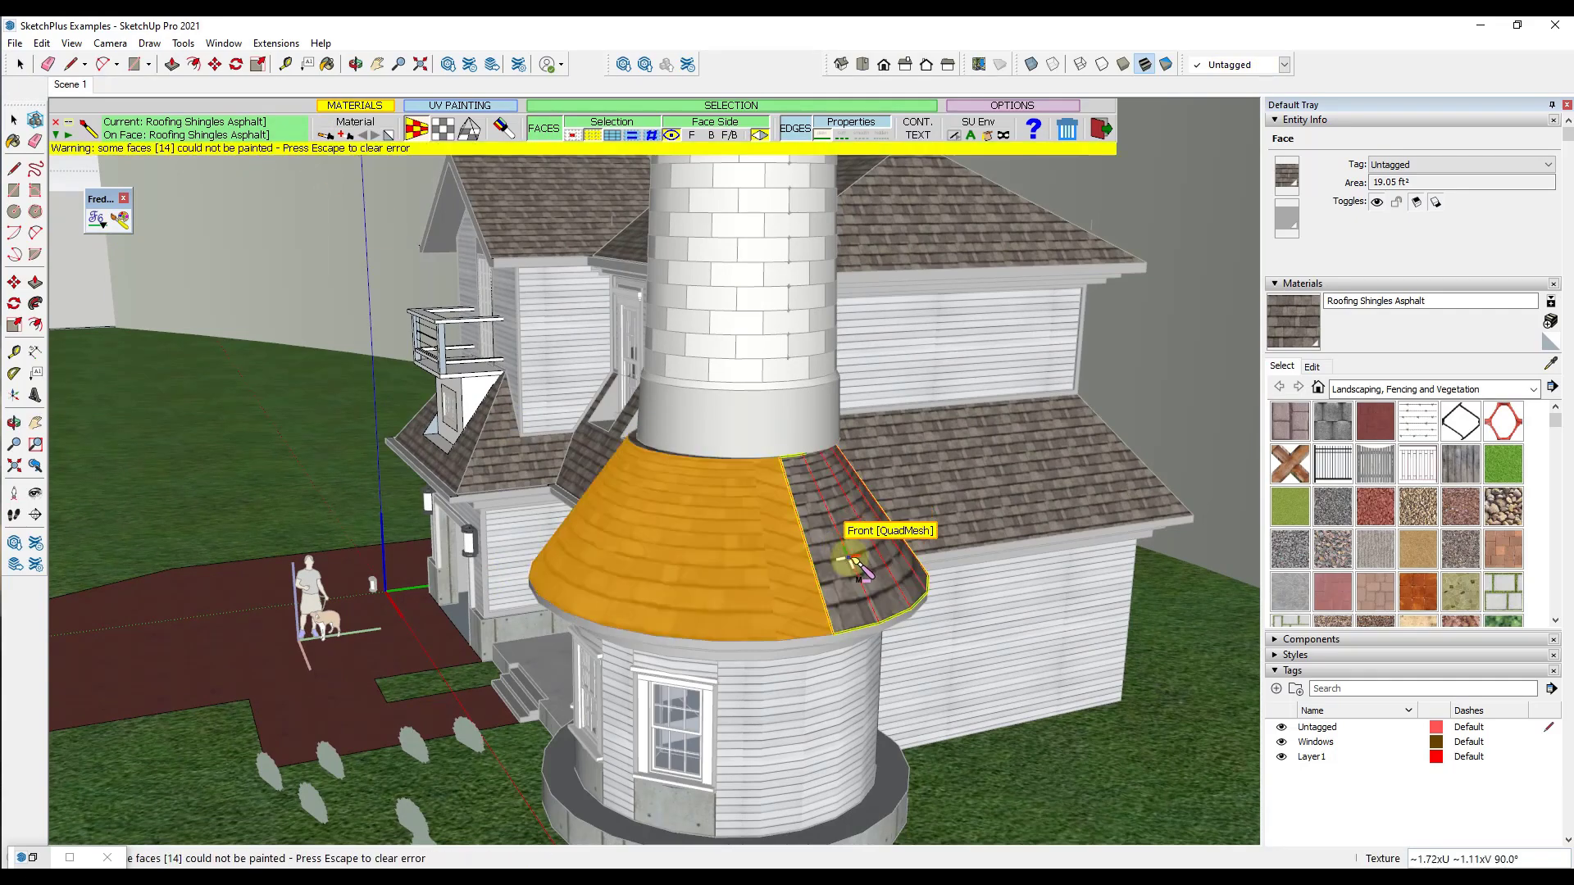
{"action": "left_click", "coordinate": [824, 597]}
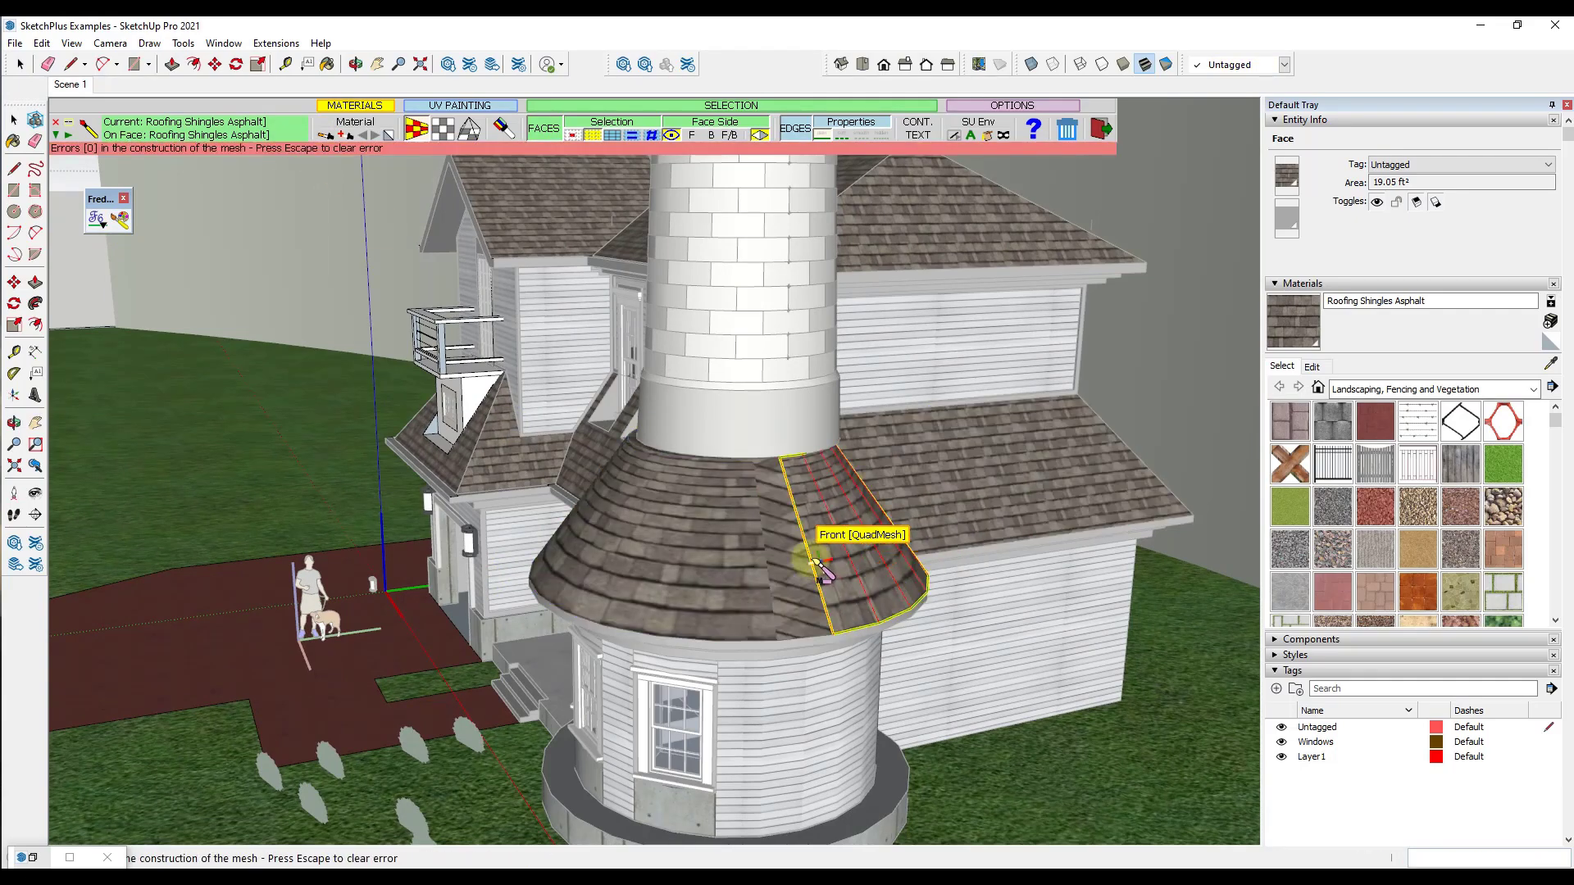
{"action": "key", "text": "space"}
{"action": "scroll", "coordinate": [548, 371], "scroll_direction": "up", "scroll_amount": 5}
{"action": "left_click", "coordinate": [549, 372]}
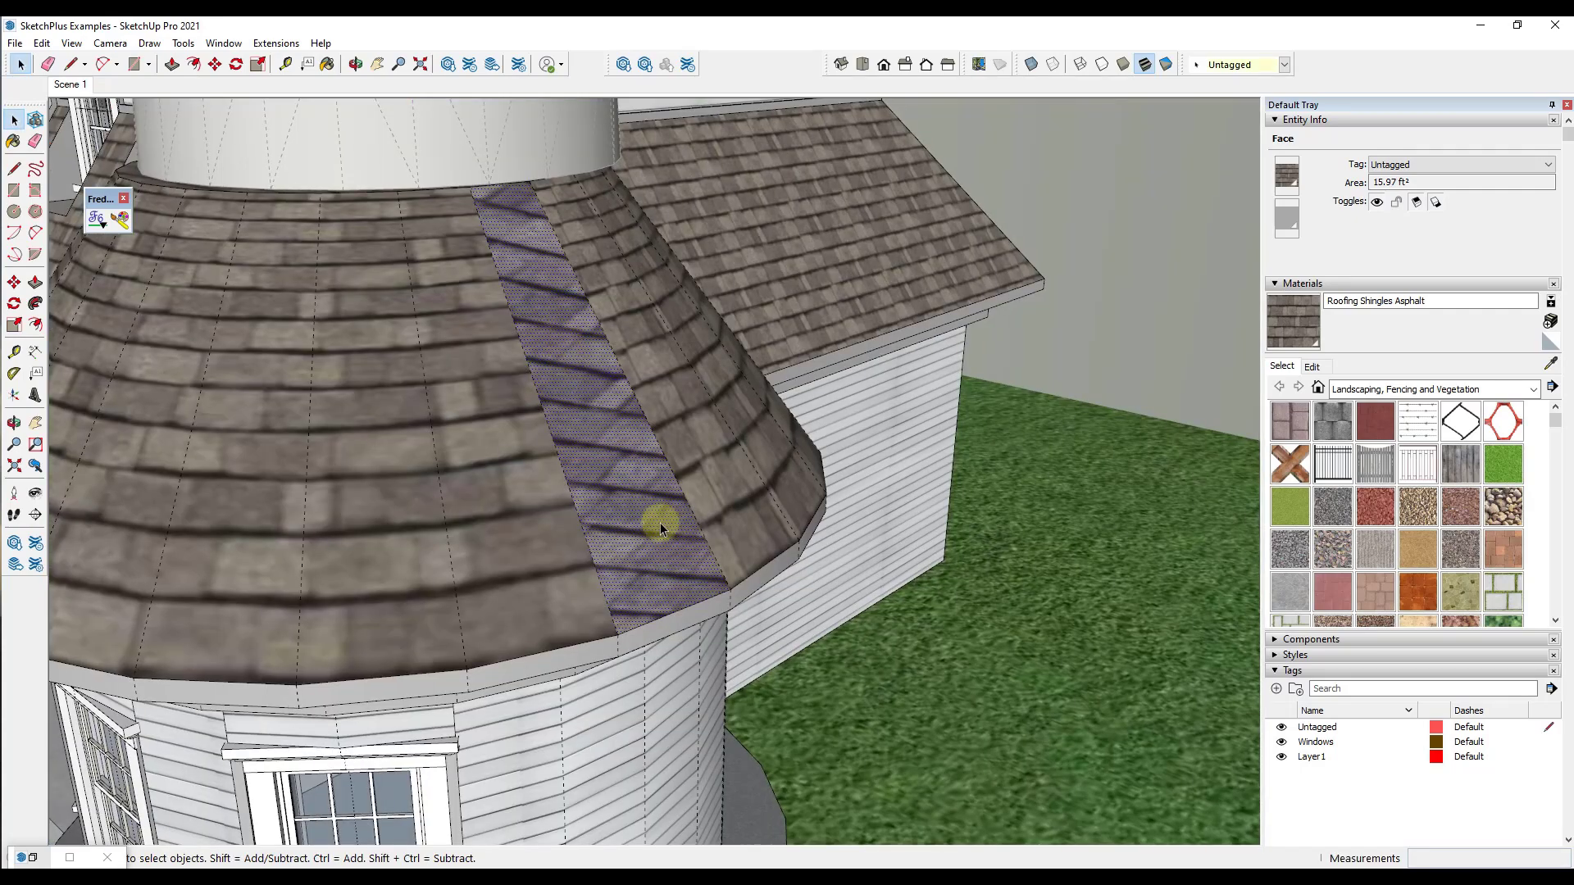
{"action": "scroll", "coordinate": [671, 477], "scroll_direction": "down", "scroll_amount": 5}
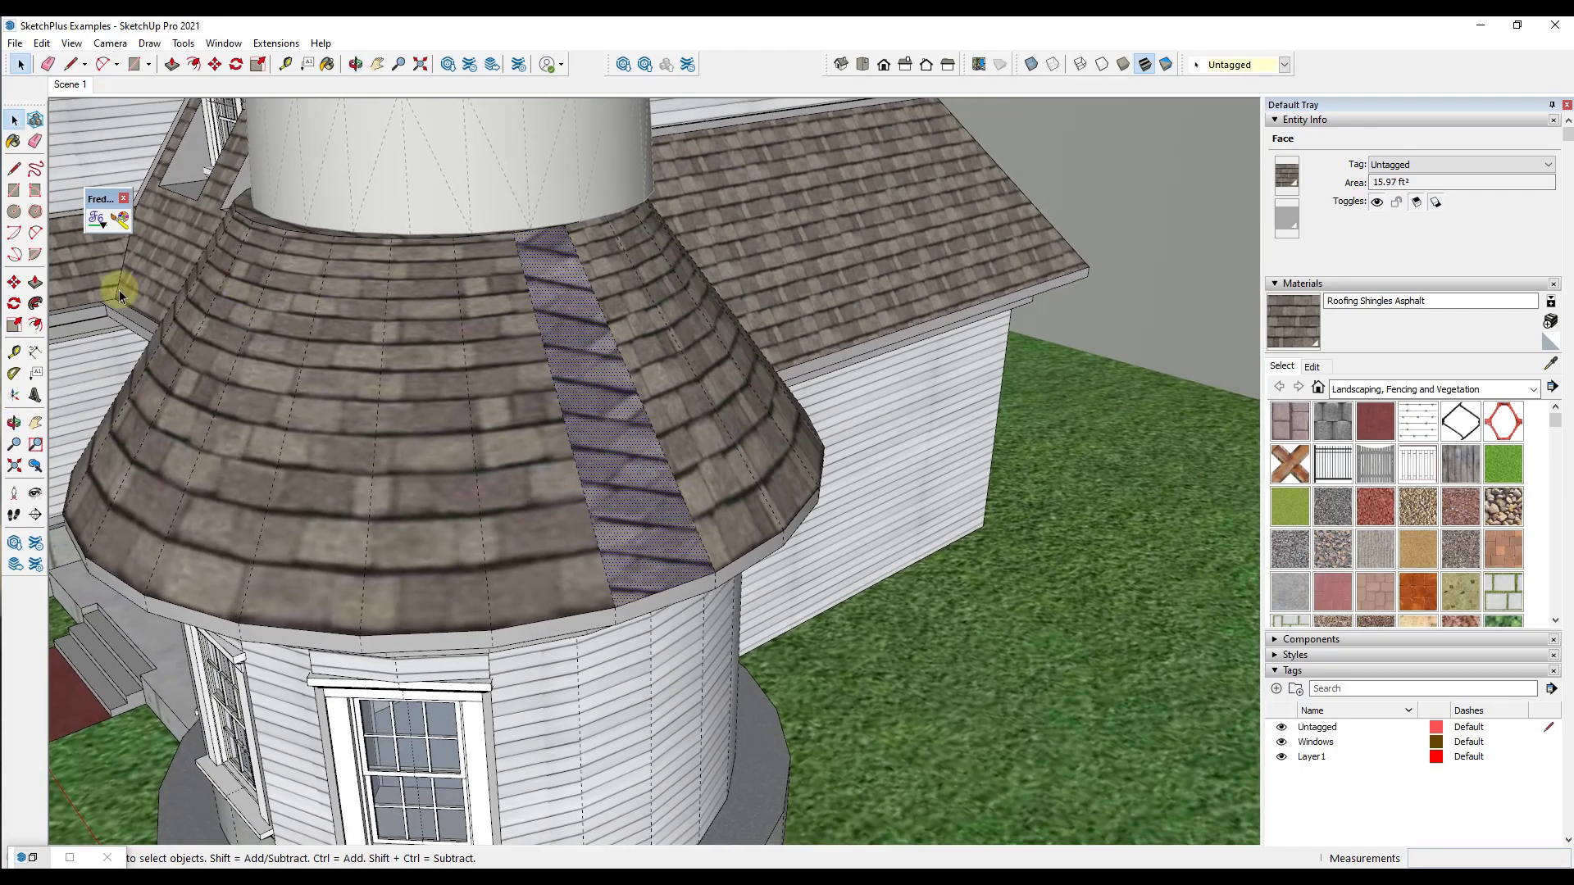
{"action": "left_click", "coordinate": [122, 217]}
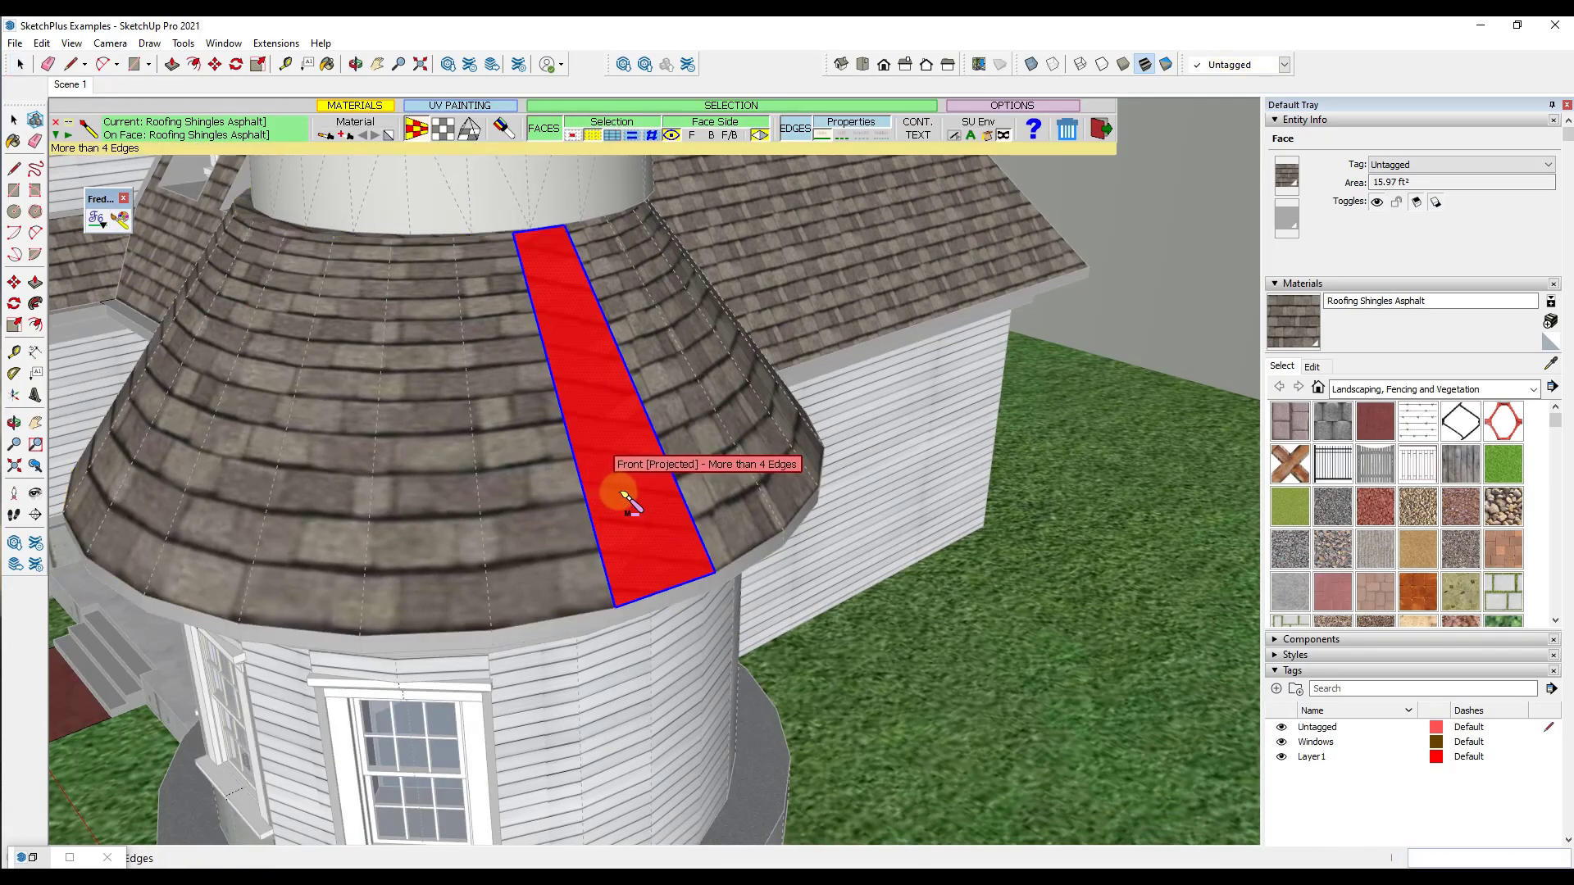
{"action": "key", "text": "space"}
{"action": "scroll", "coordinate": [644, 611], "scroll_direction": "up", "scroll_amount": 4}
{"action": "left_click", "coordinate": [644, 594]}
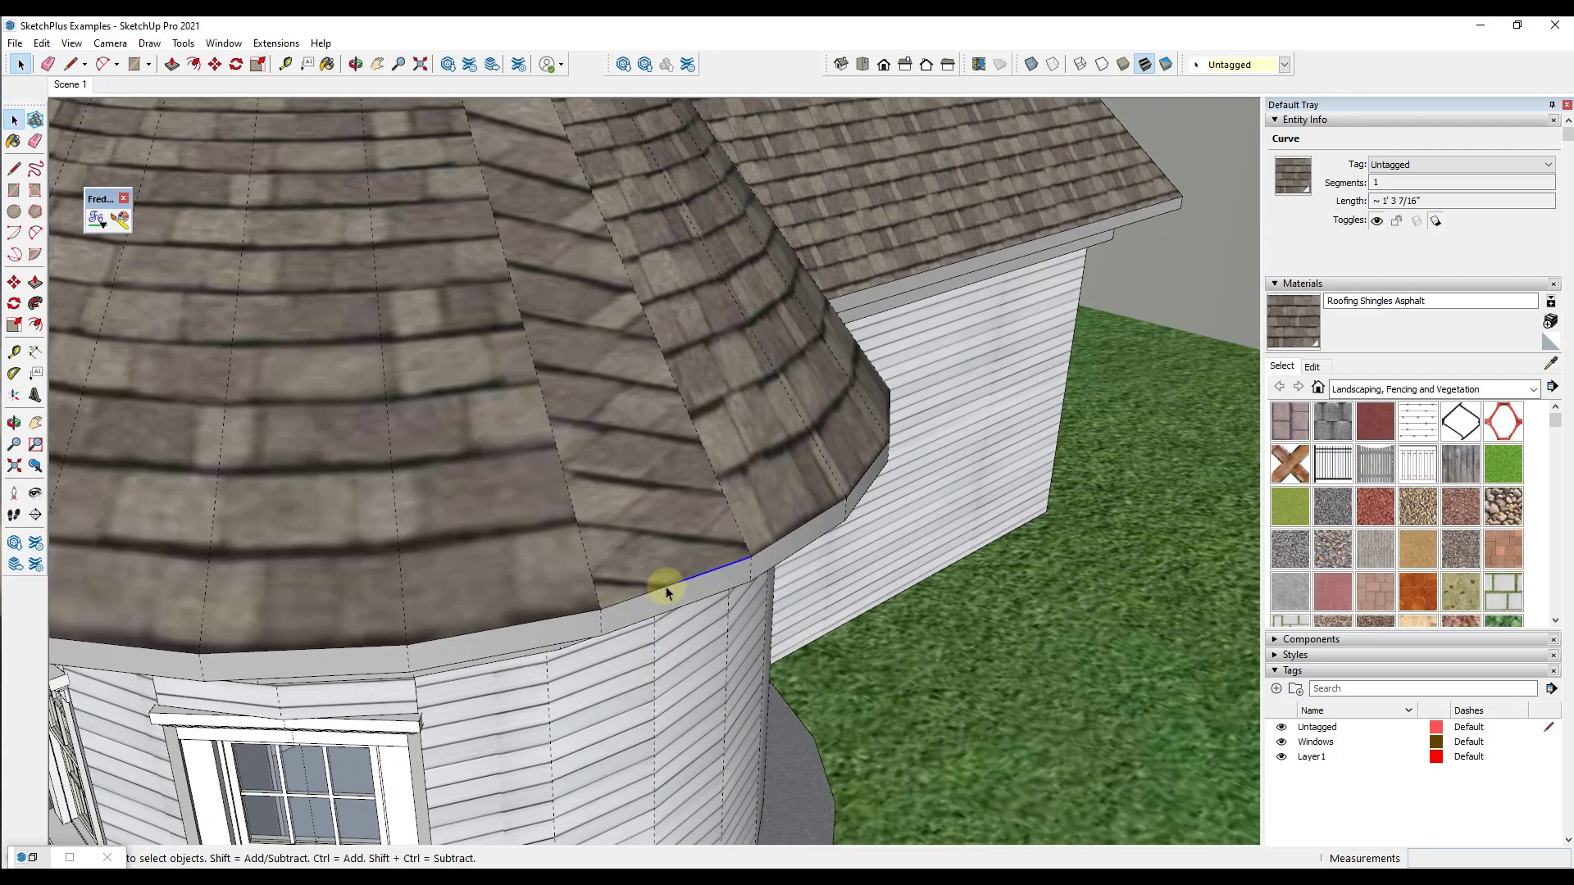
{"action": "scroll", "coordinate": [665, 596], "scroll_direction": "down", "scroll_amount": 4}
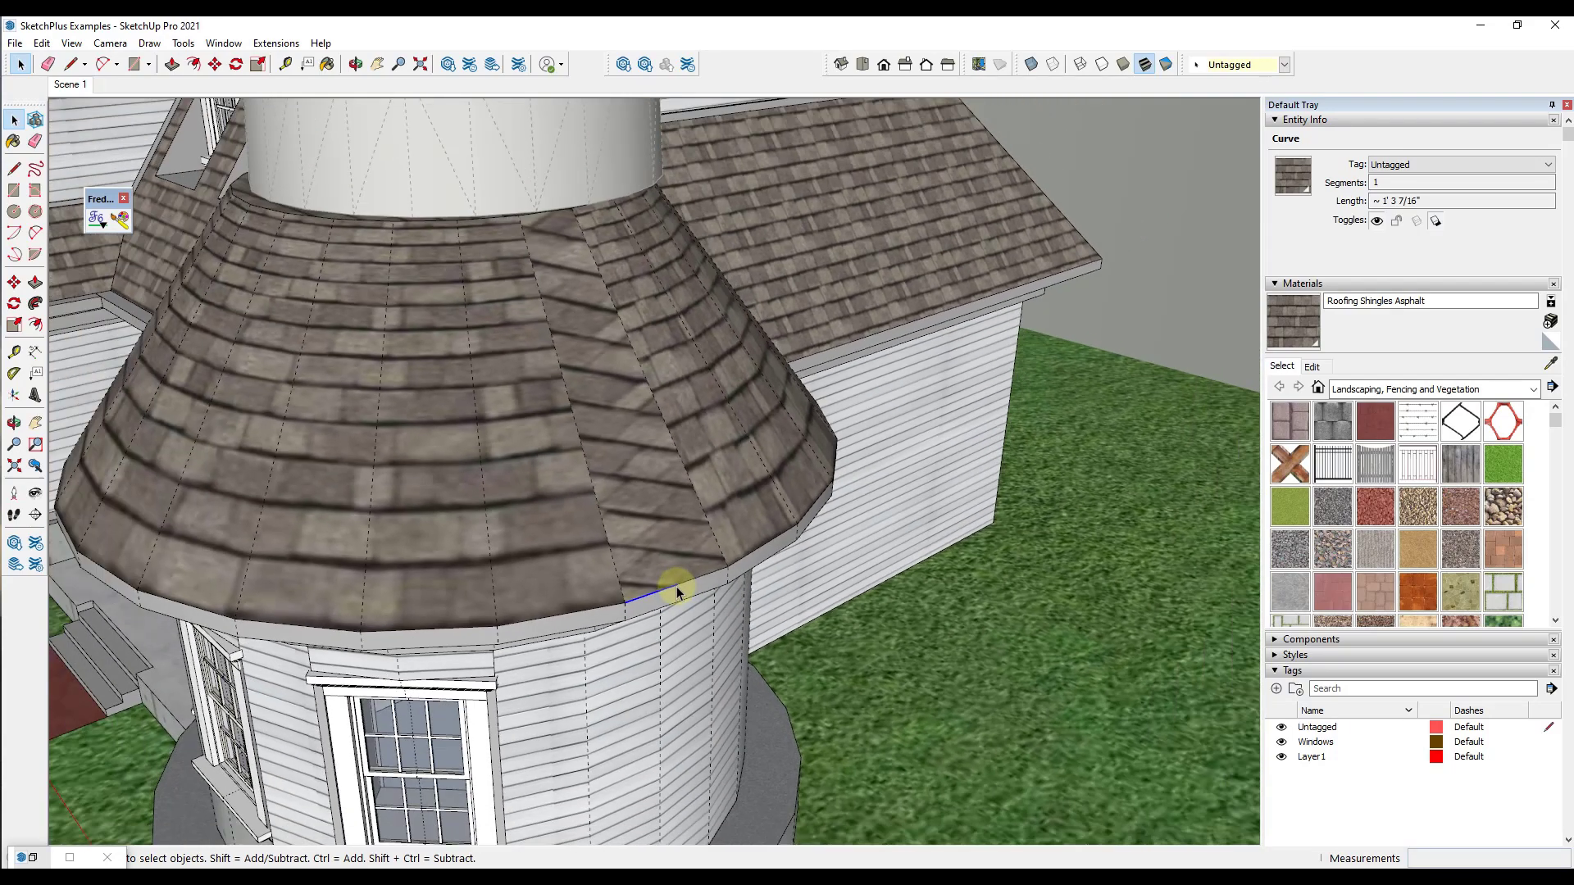
{"action": "scroll", "coordinate": [678, 590], "scroll_direction": "up", "scroll_amount": 4}
{"action": "scroll", "coordinate": [682, 579], "scroll_direction": "down", "scroll_amount": 3}
{"action": "scroll", "coordinate": [687, 570], "scroll_direction": "up", "scroll_amount": 1}
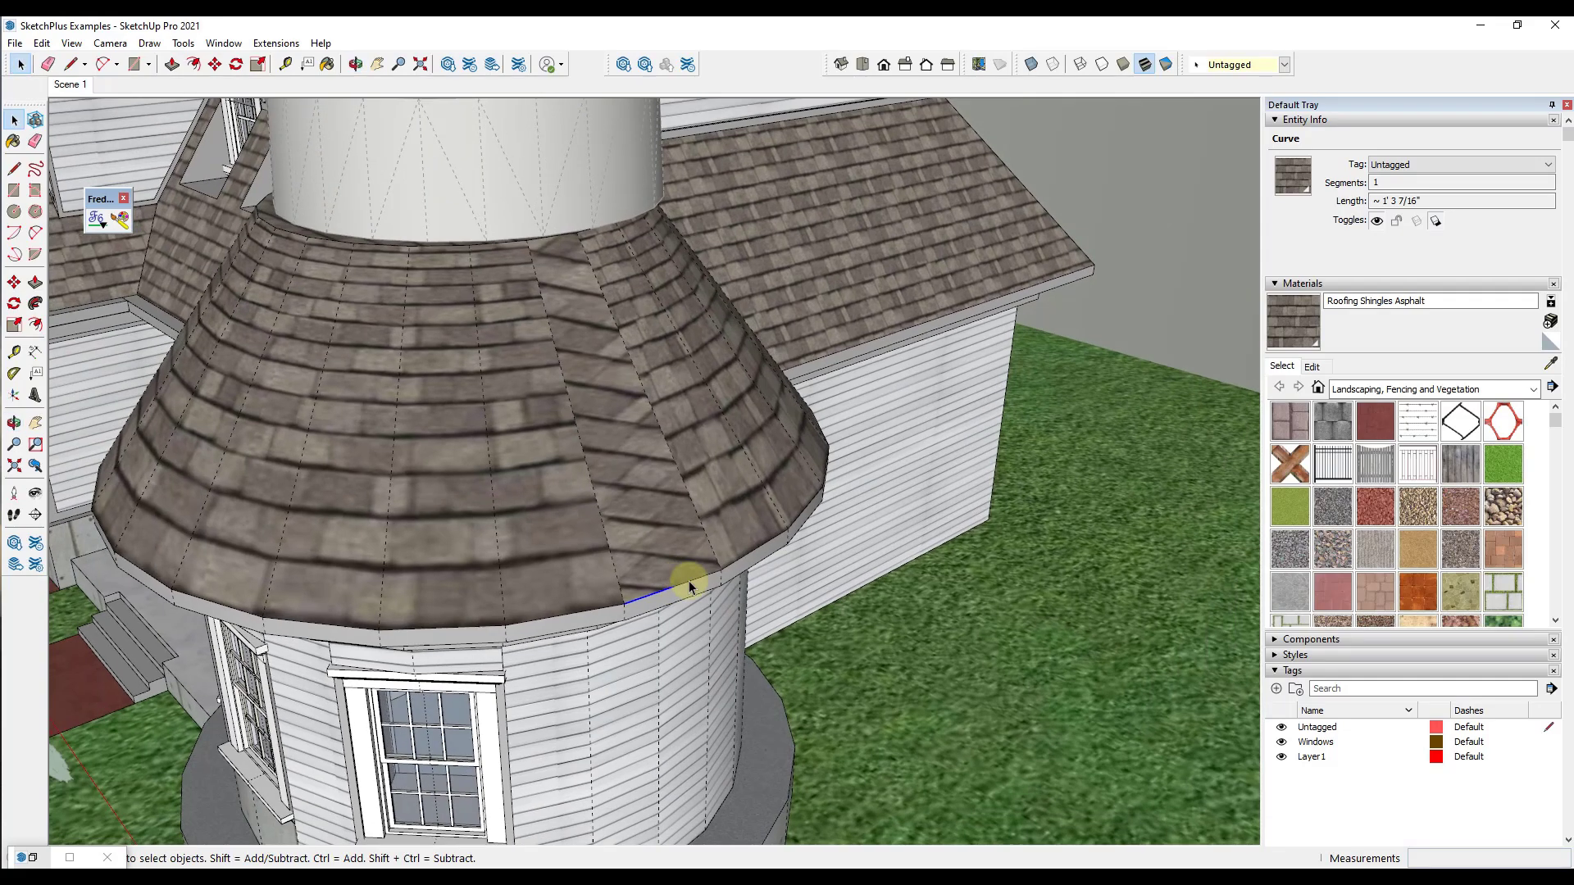
Step: Erase the curved edge and draw a straight line across the roof edge to recreate the strip face
{"action": "key", "text": "e"}
{"action": "left_click", "coordinate": [674, 585]}
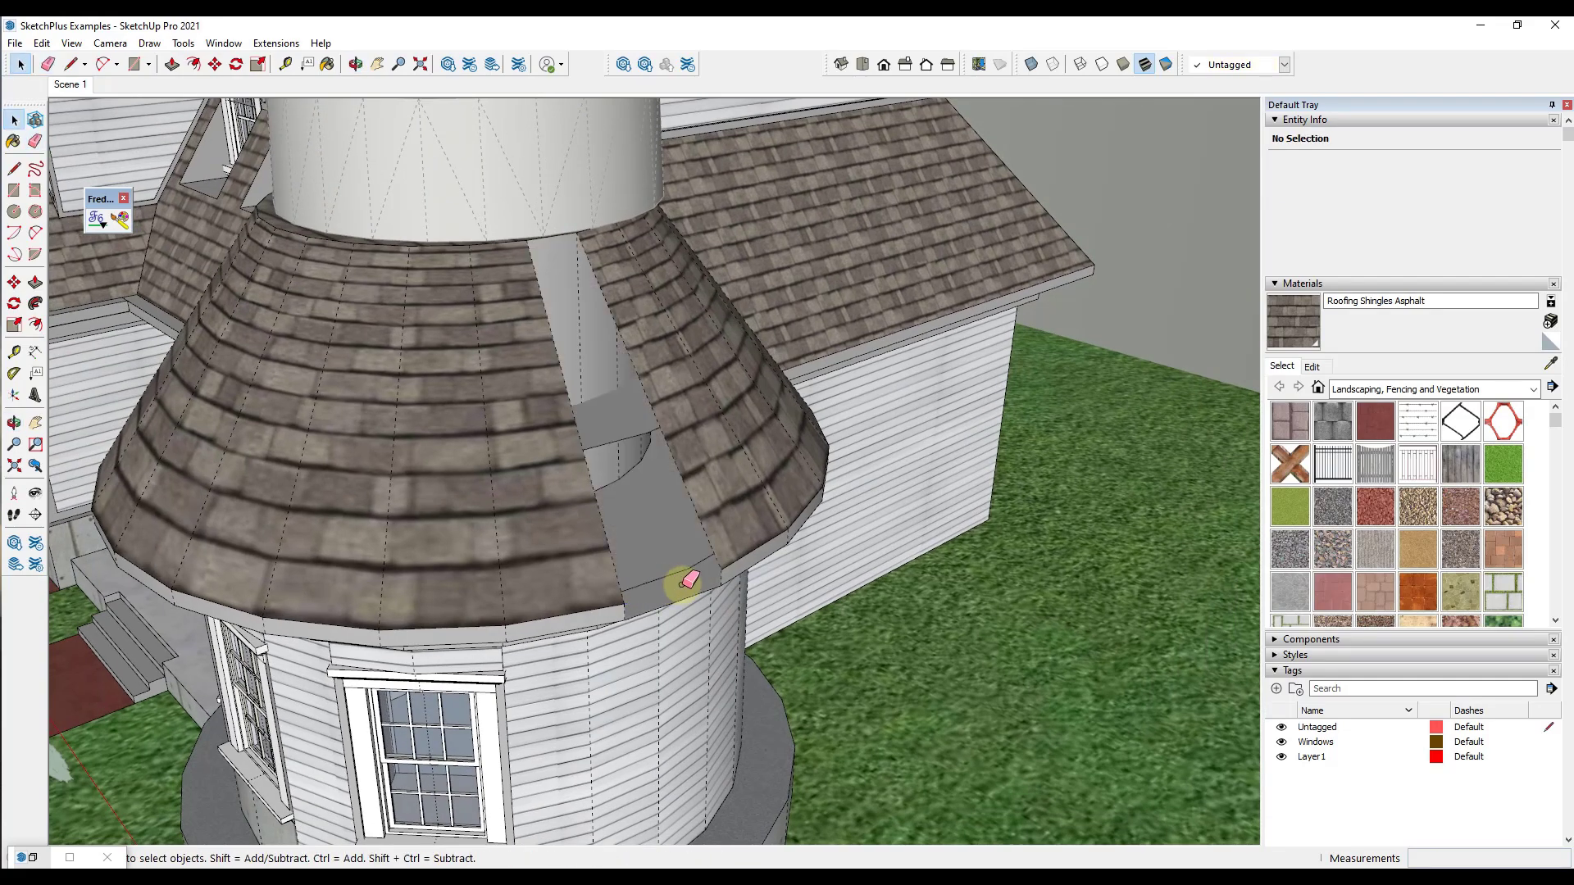
{"action": "key", "text": "l"}
{"action": "left_click", "coordinate": [624, 604]}
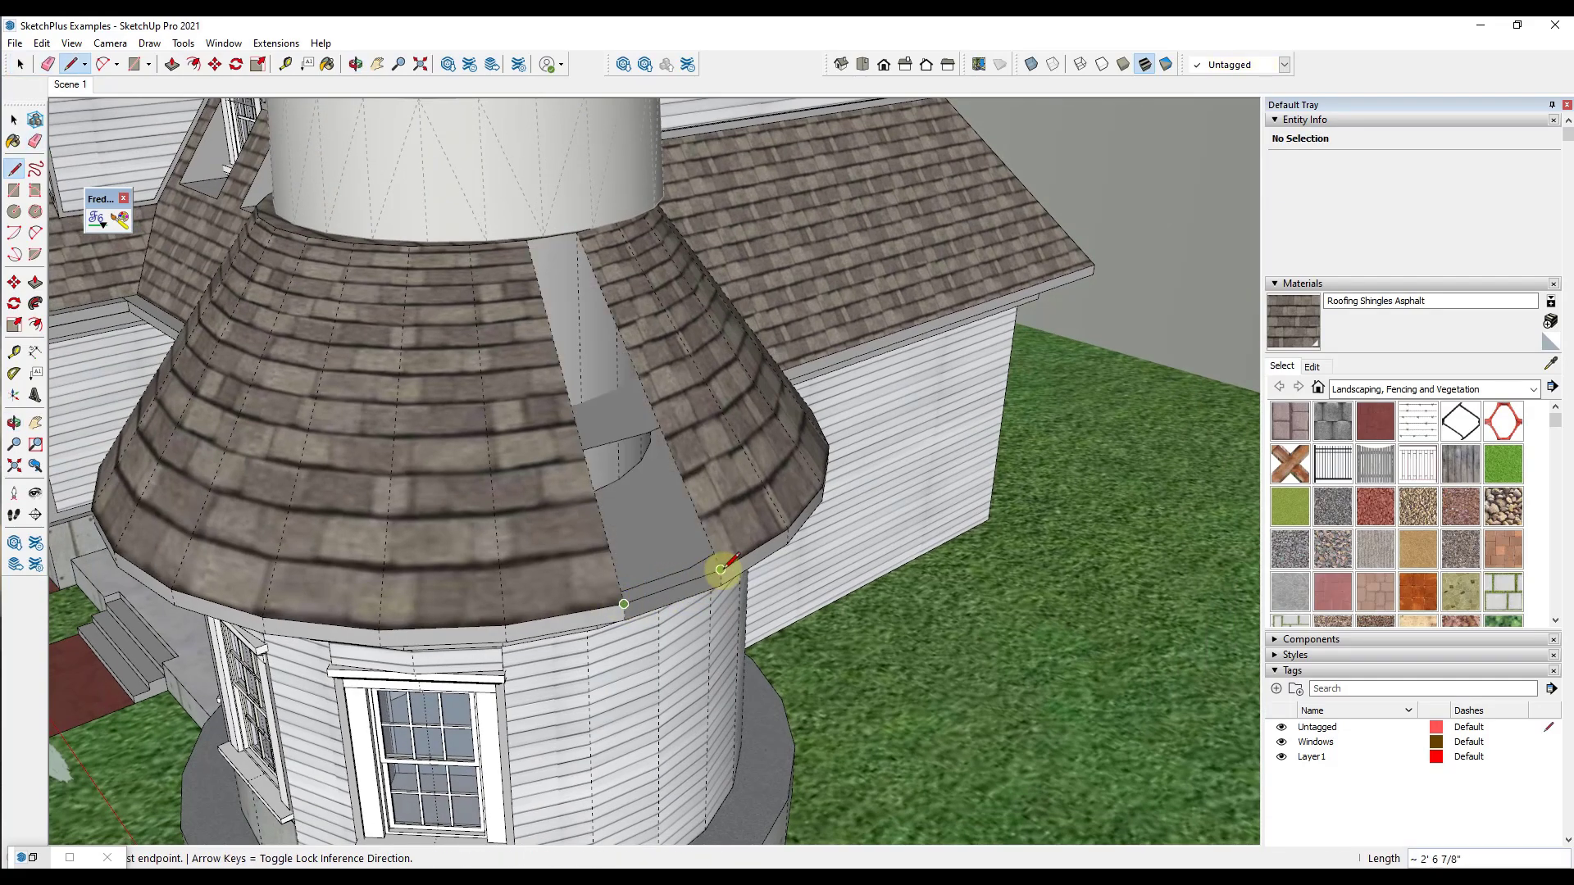
{"action": "left_click", "coordinate": [720, 569]}
Step: Paint the new strip face with Roofing Shingles Asphalt using ThruPaint
{"action": "key", "text": "space"}
{"action": "left_click", "coordinate": [573, 351]}
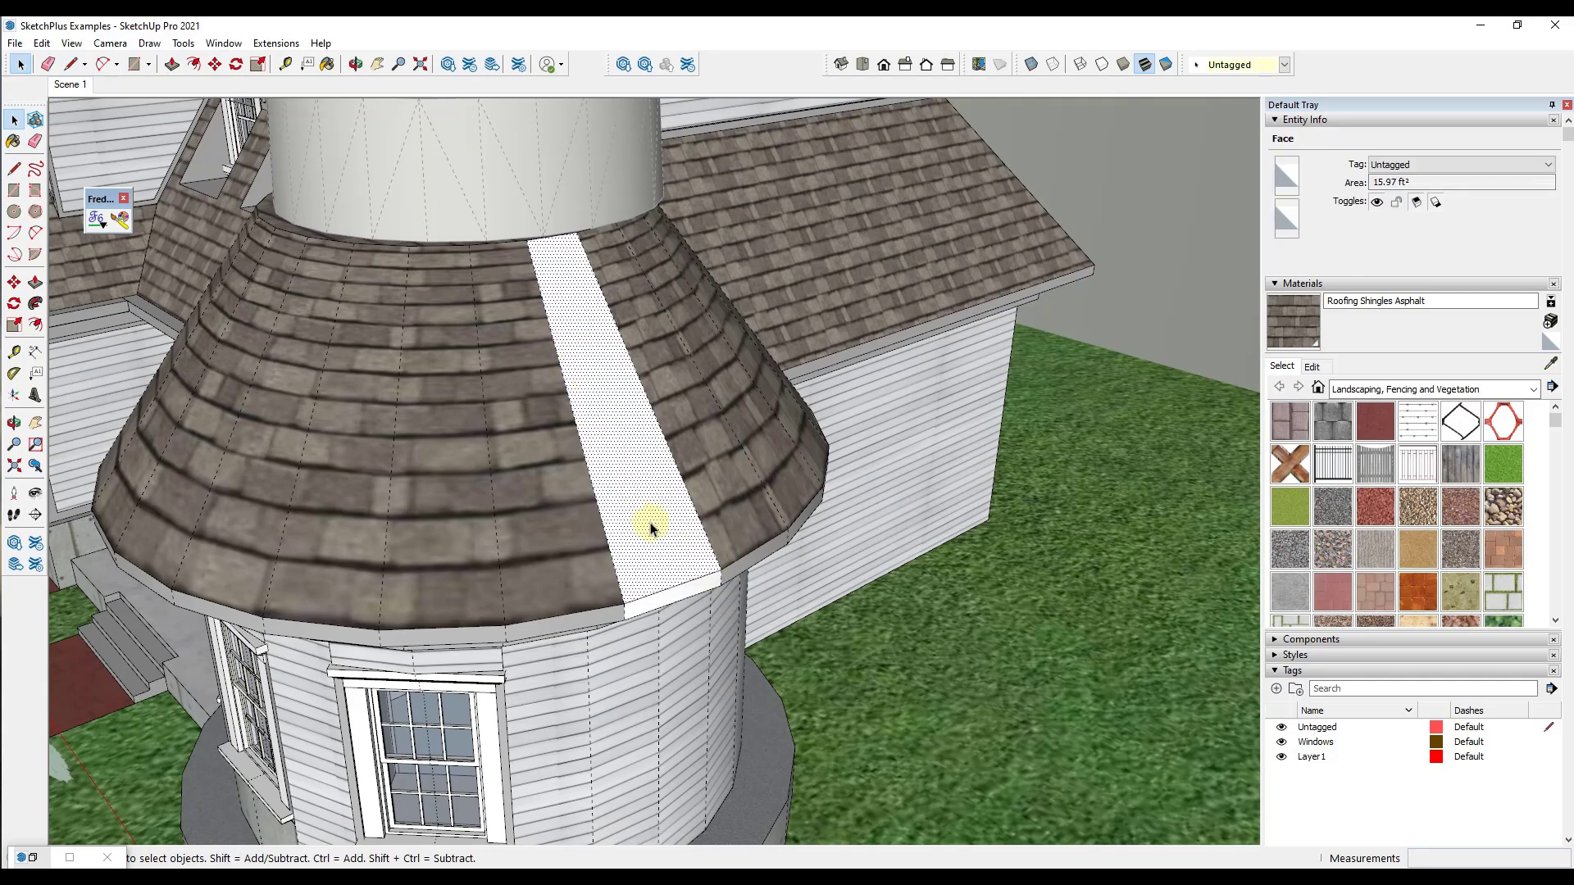
{"action": "left_click", "coordinate": [121, 222]}
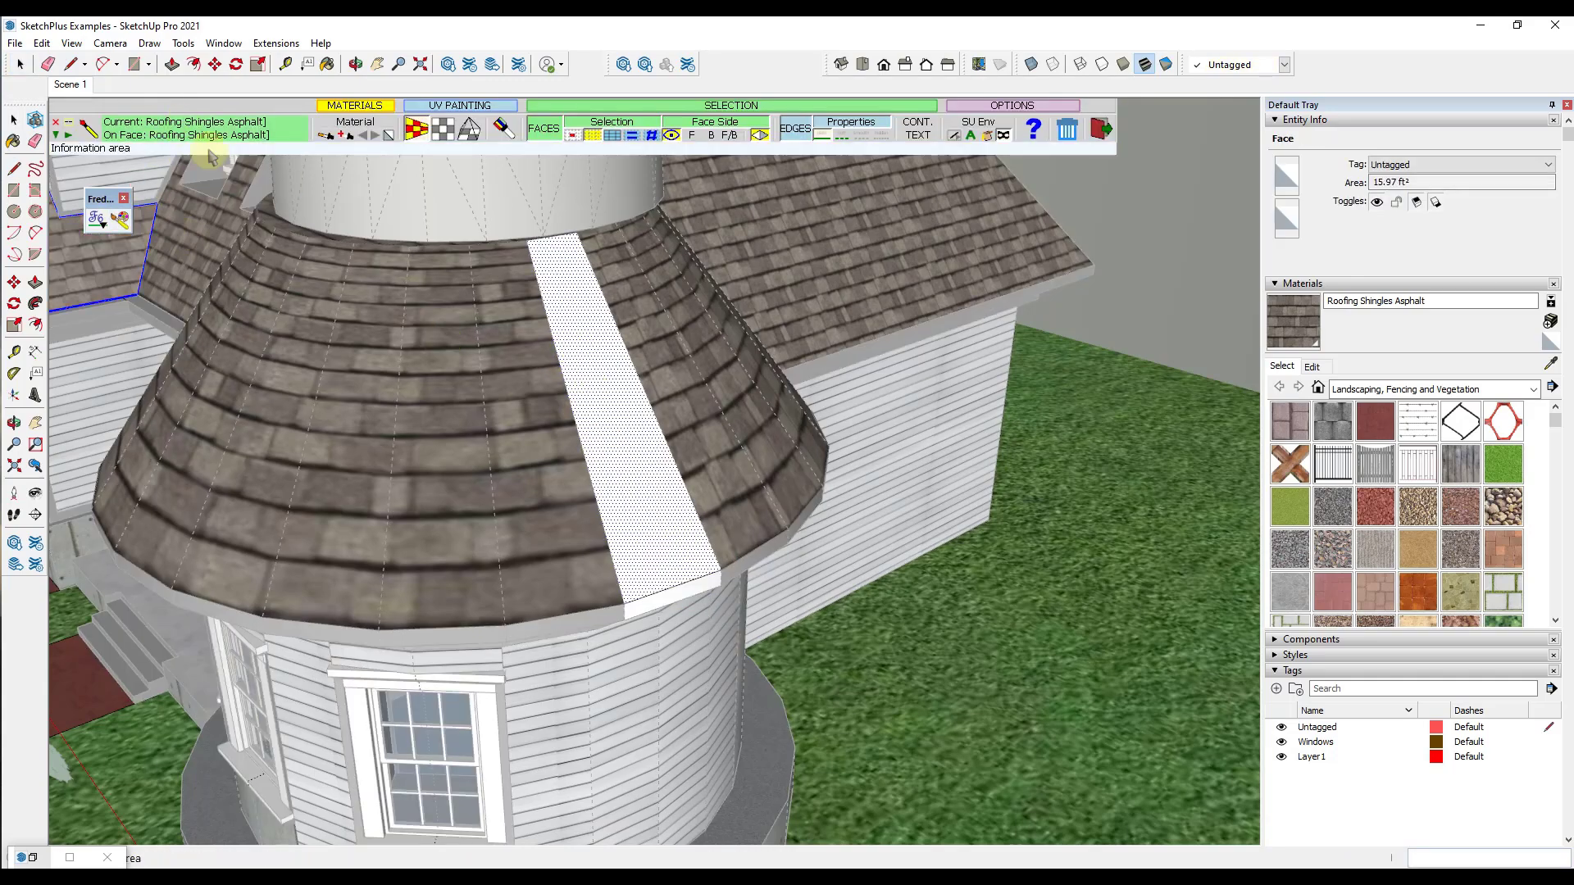
{"action": "left_click", "coordinate": [644, 418]}
{"action": "key", "text": "space"}
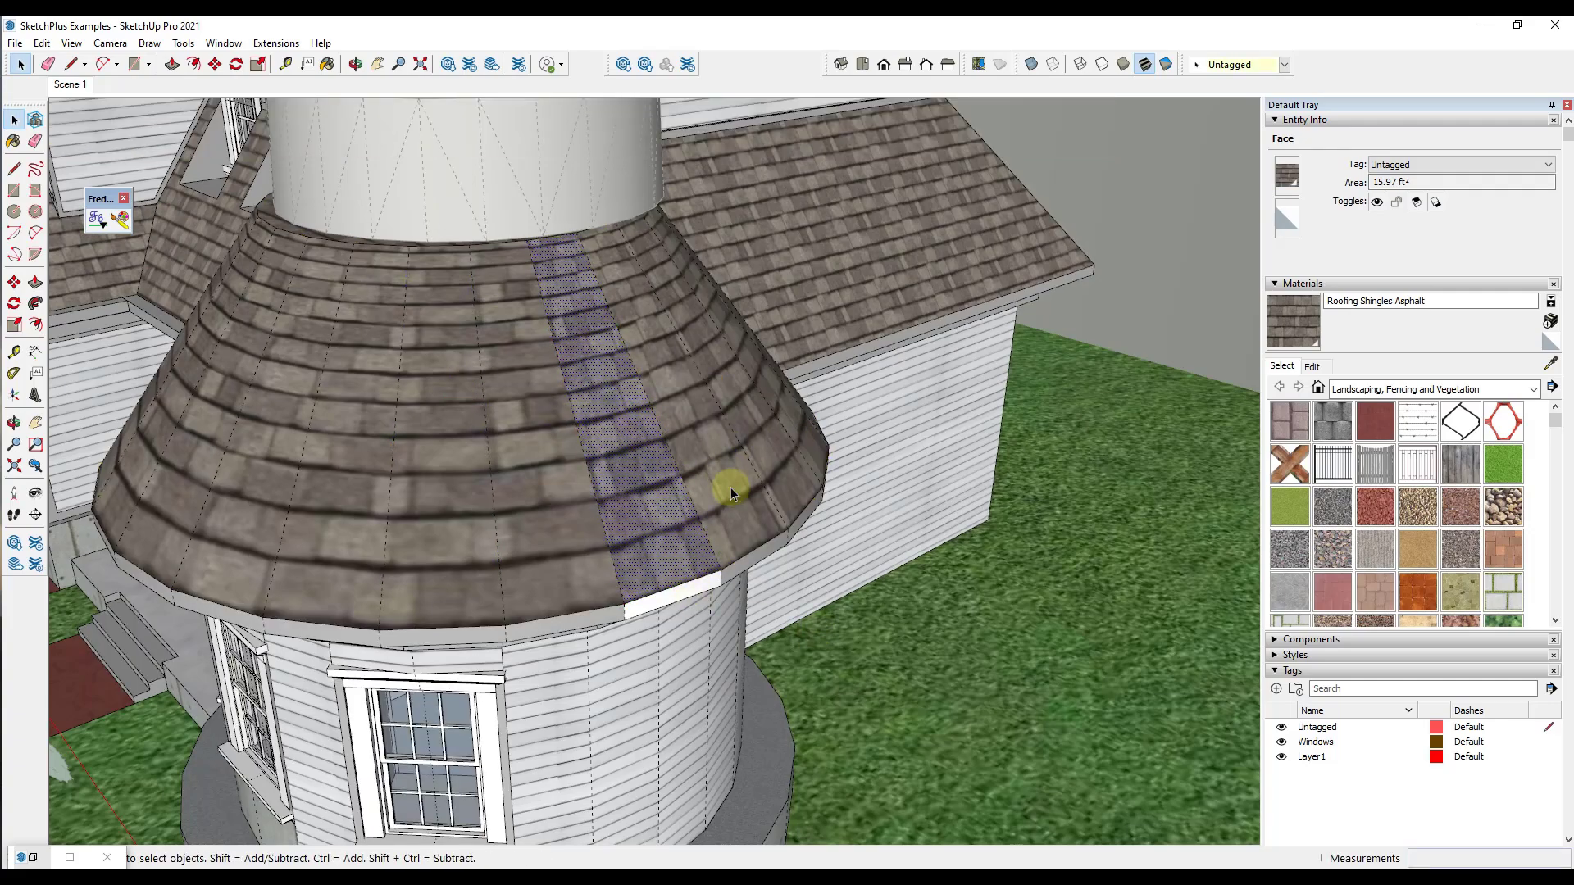